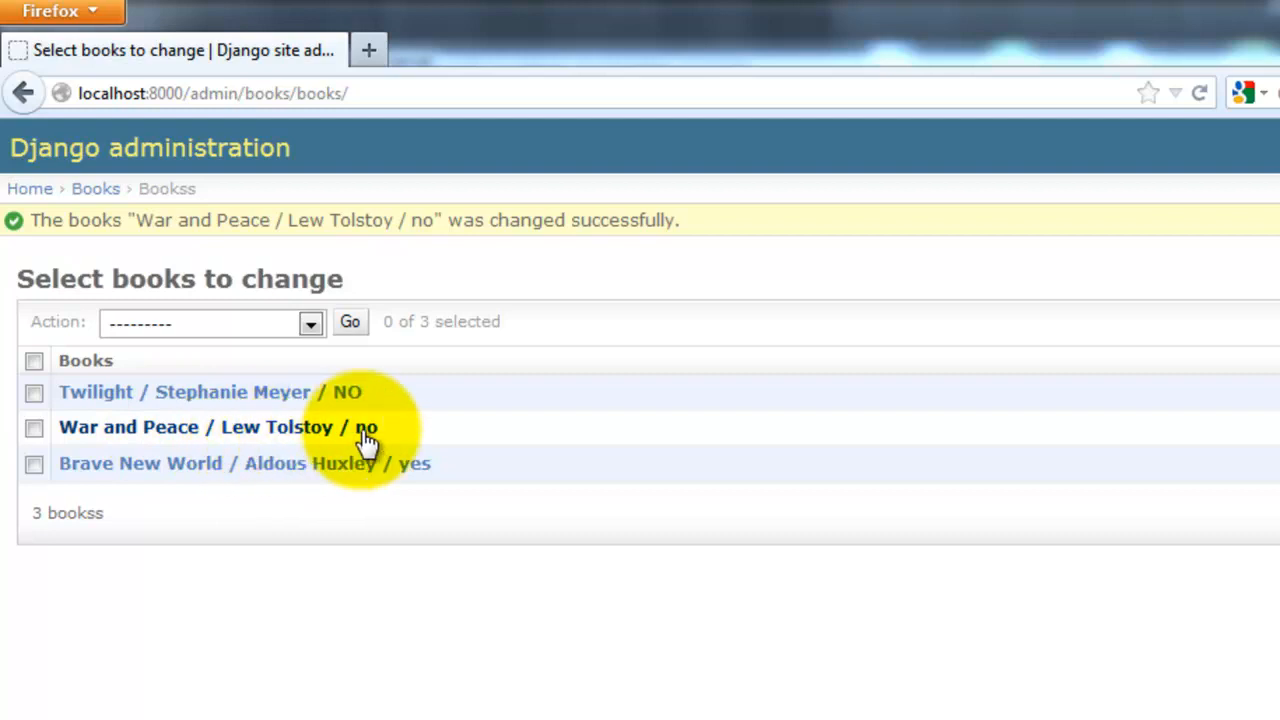
Step: Correct the War and Peace author from 'Lew Tolstoy' to 'Leo Tolstoy' and save the record
click(272, 432)
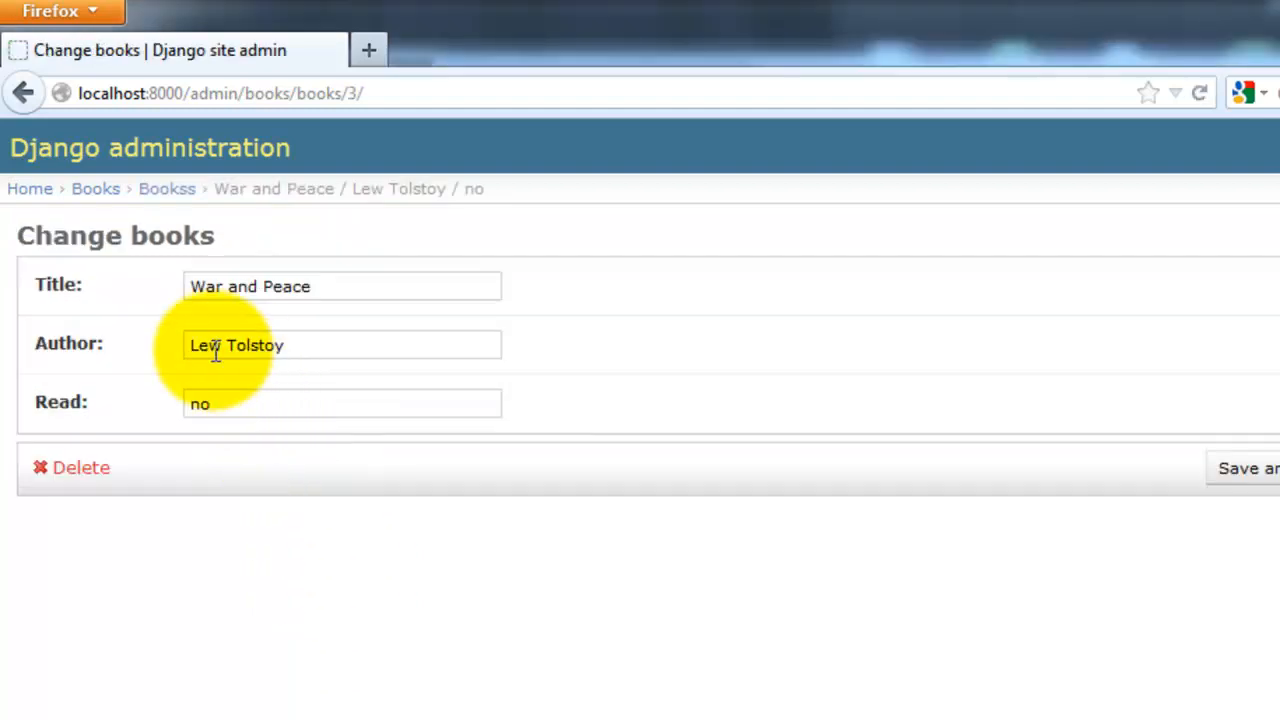
click(219, 345)
key(BackSpace)
text(o)
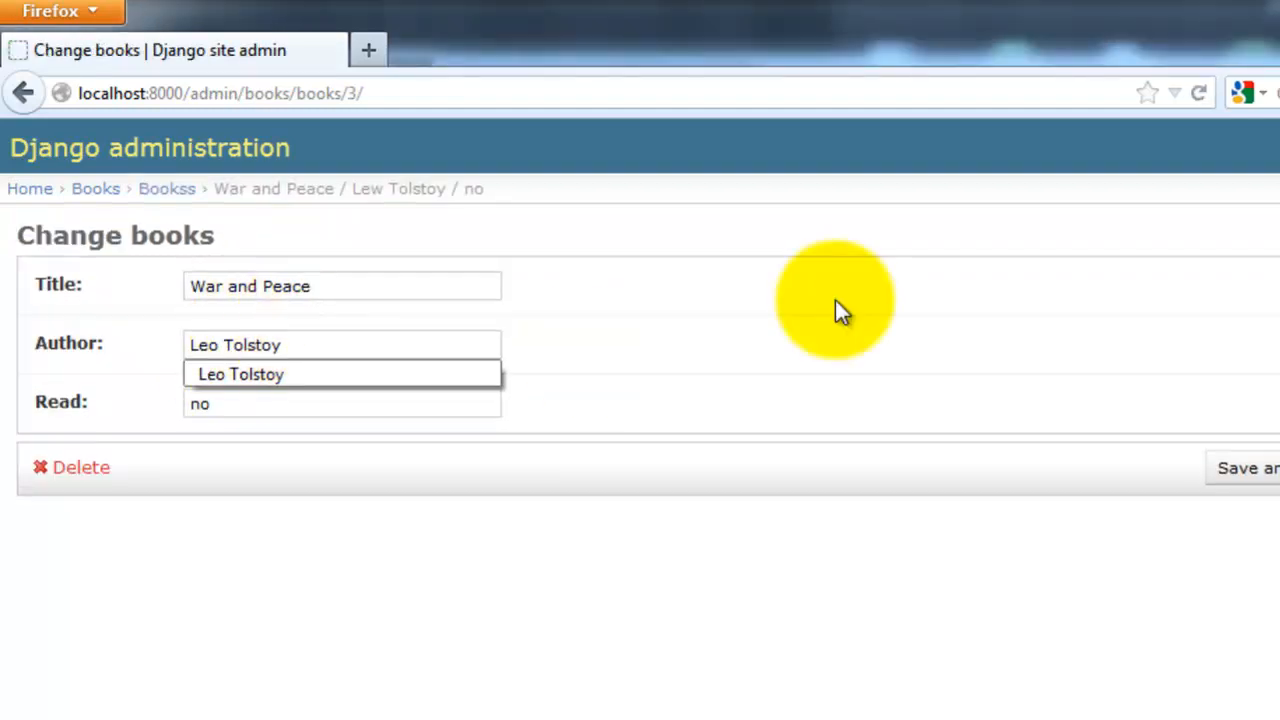
click(835, 300)
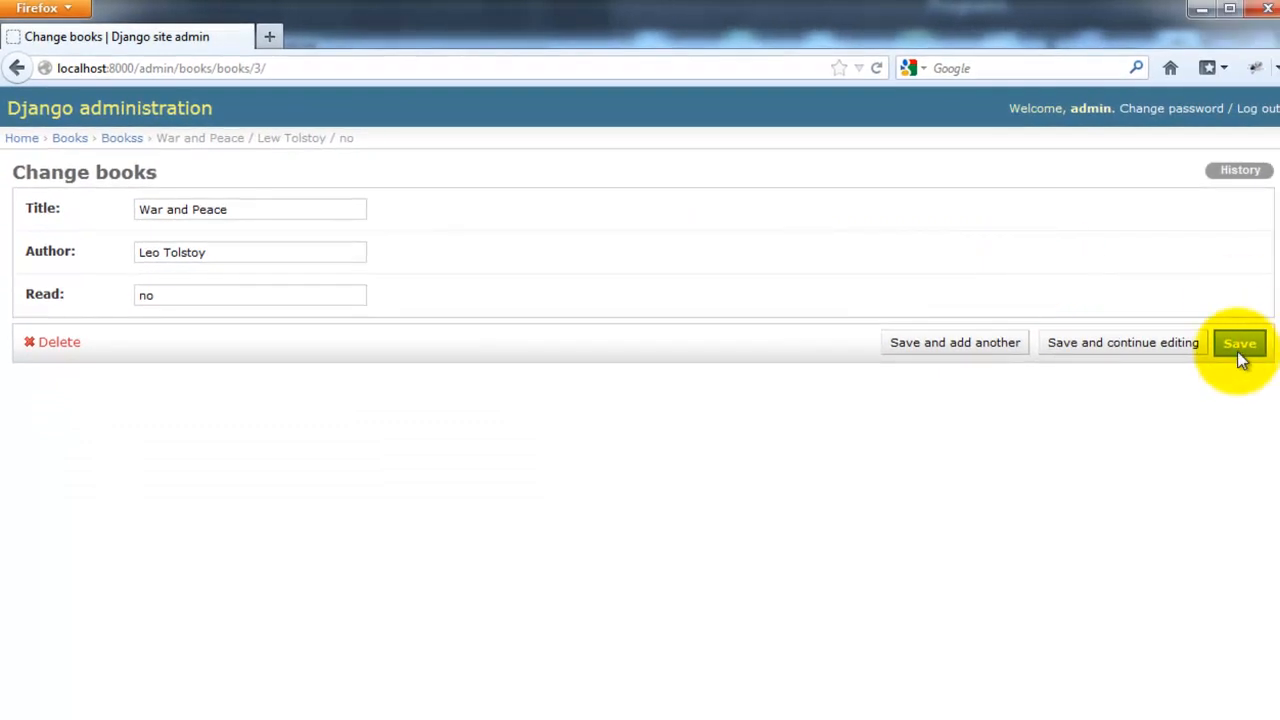
click(1238, 343)
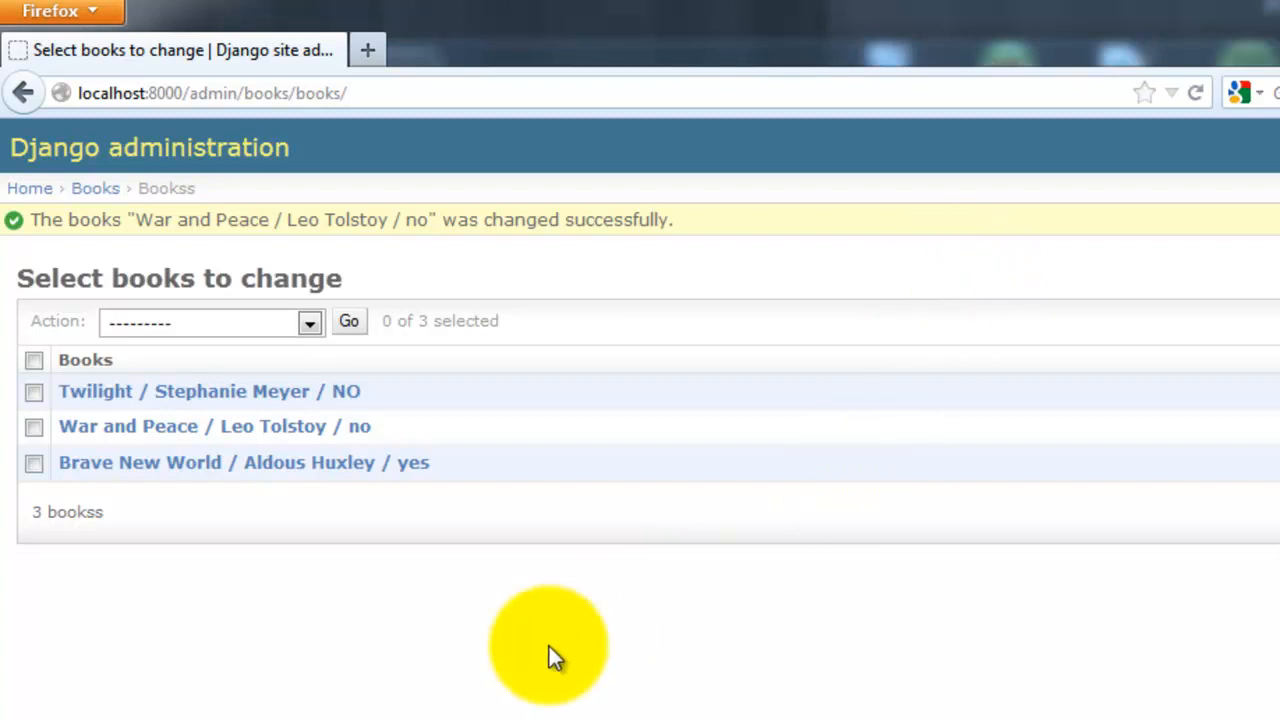
Step: Navigate into testproject\testproject and open urls.py with Edit with Notepad++
key(alt+Tab)
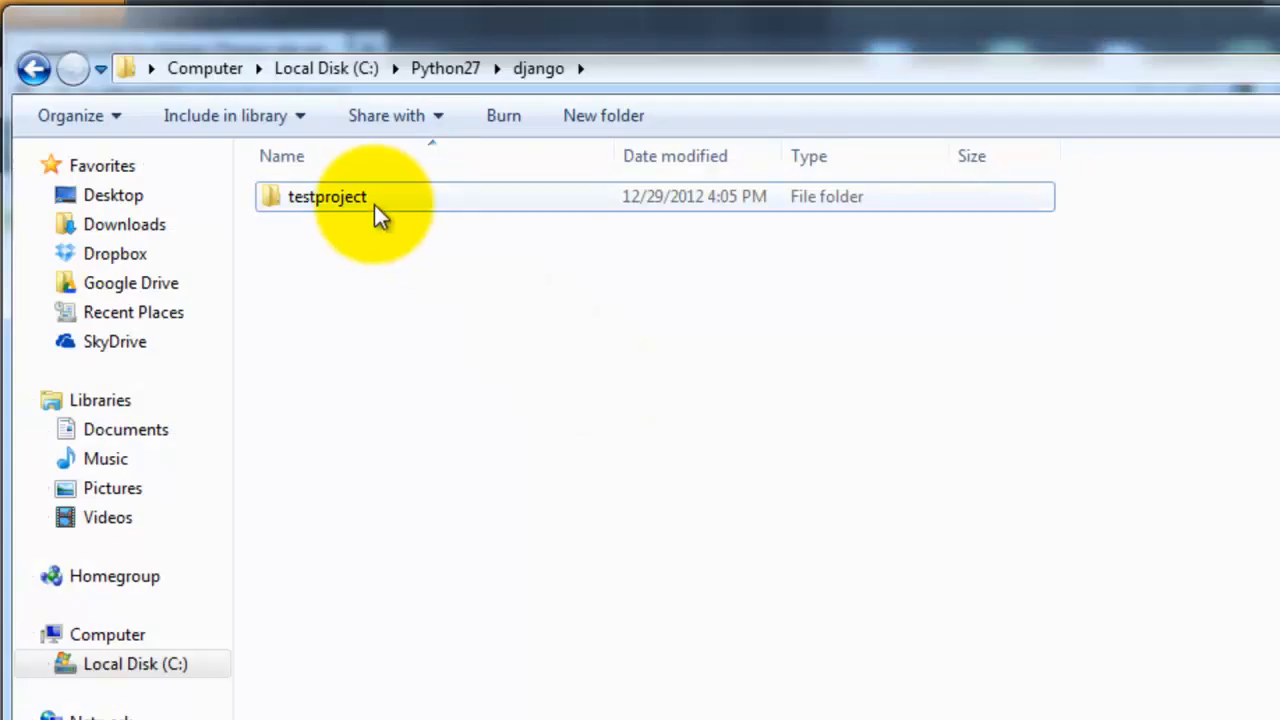
double_click(374, 204)
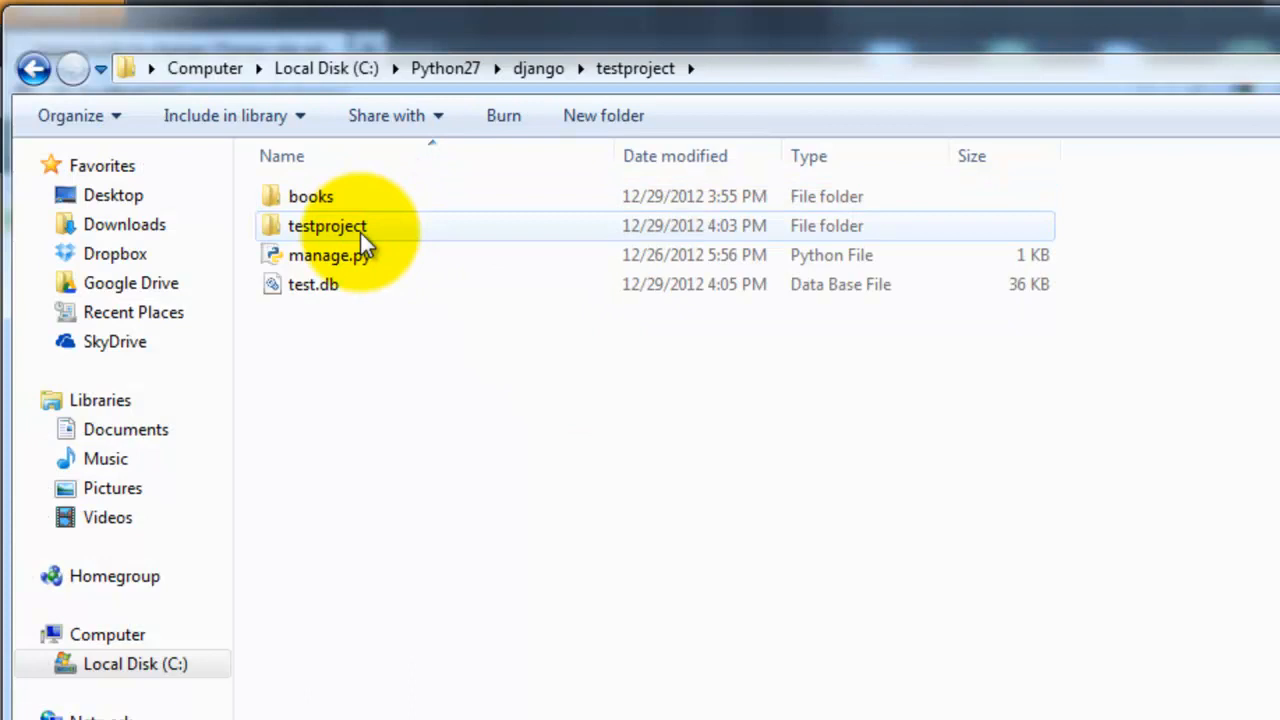
double_click(360, 229)
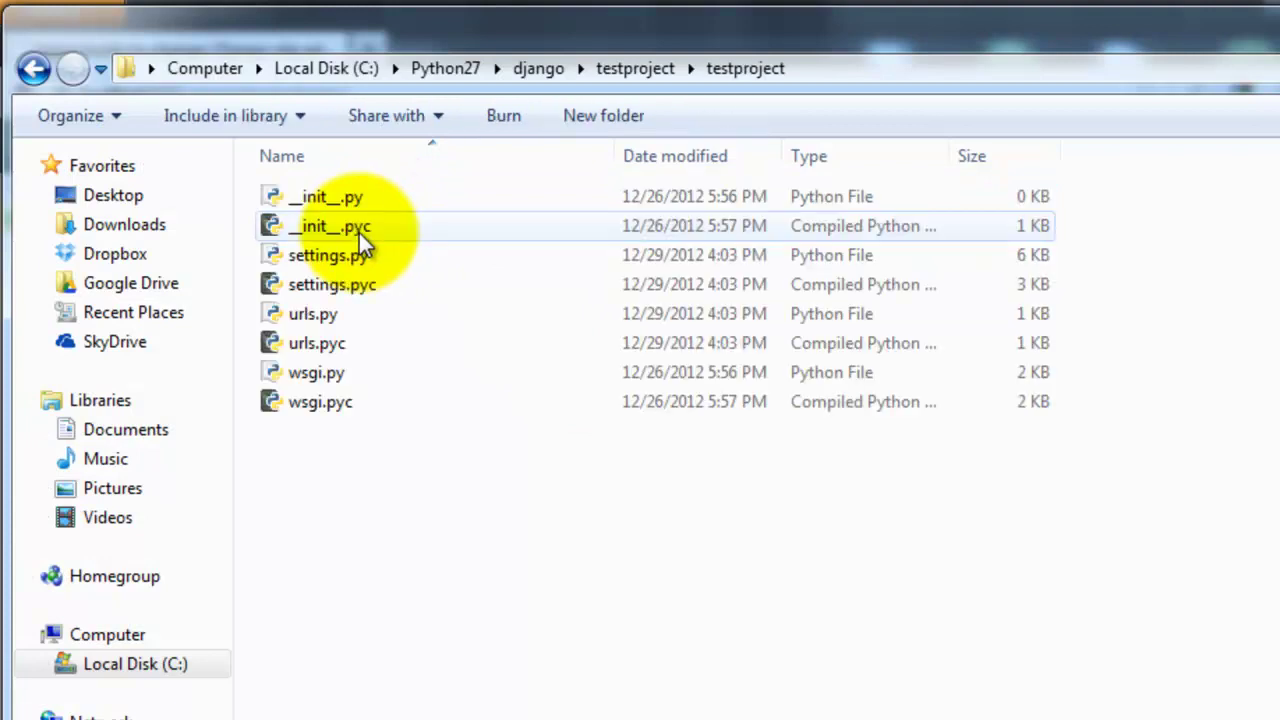
right_click(329, 310)
click(441, 455)
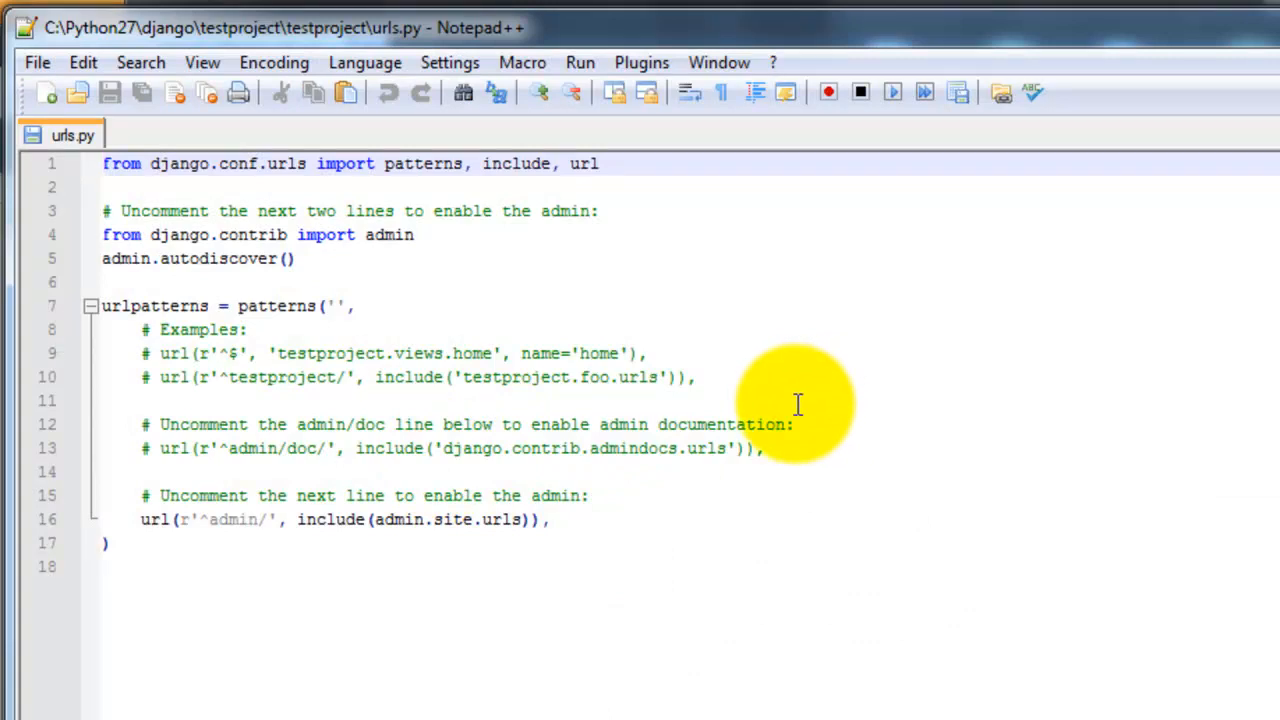
Step: Duplicate the admin url line onto a new line 17 in urls.py
click(586, 520)
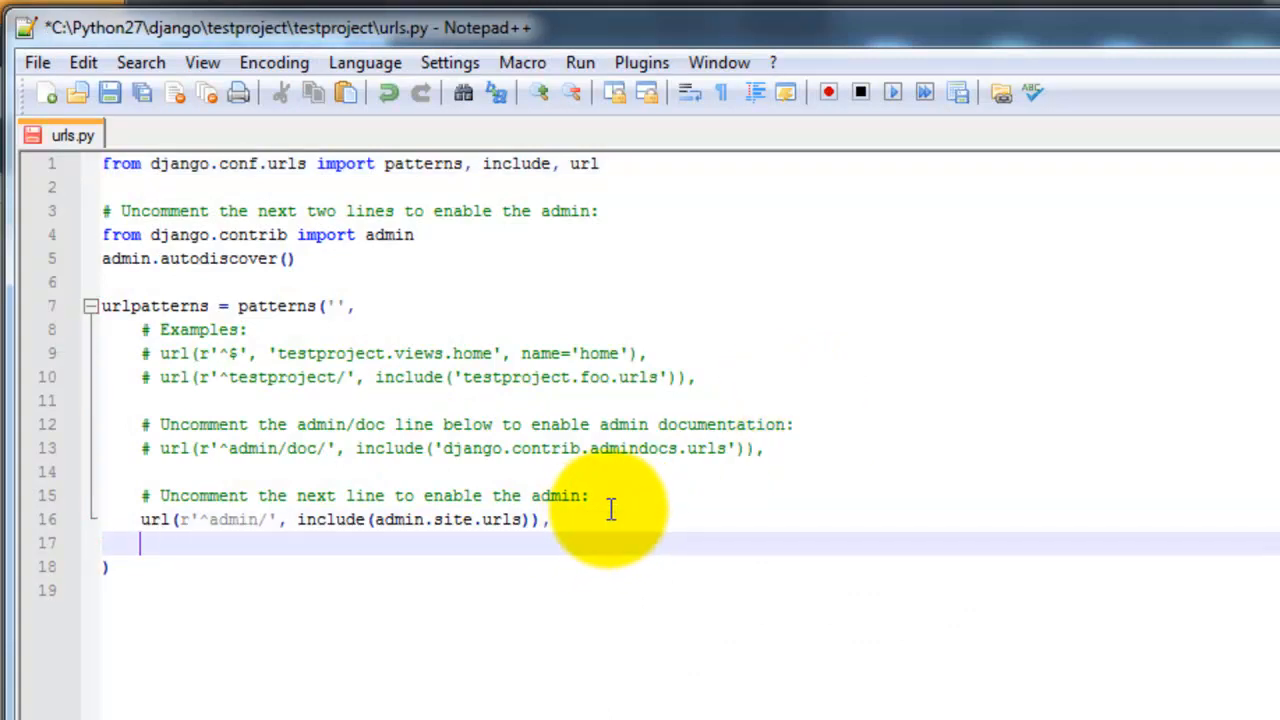
key(Return)
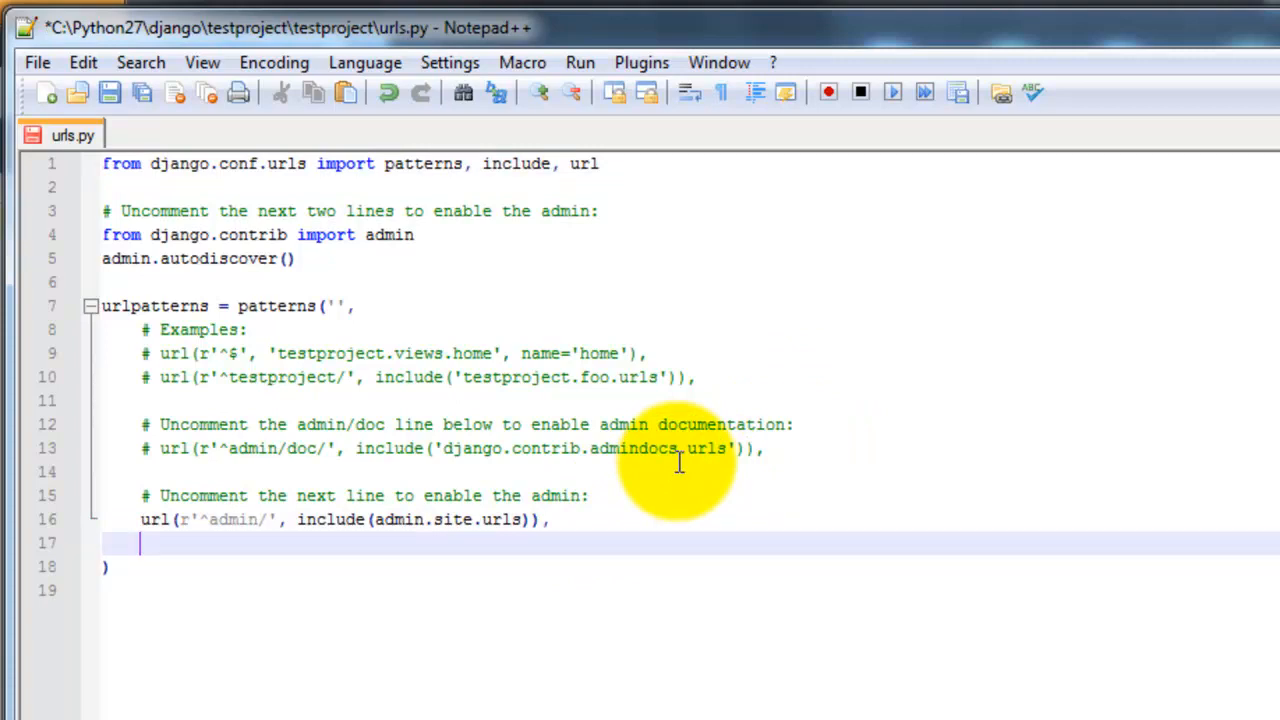
drag(552, 520, 155, 522)
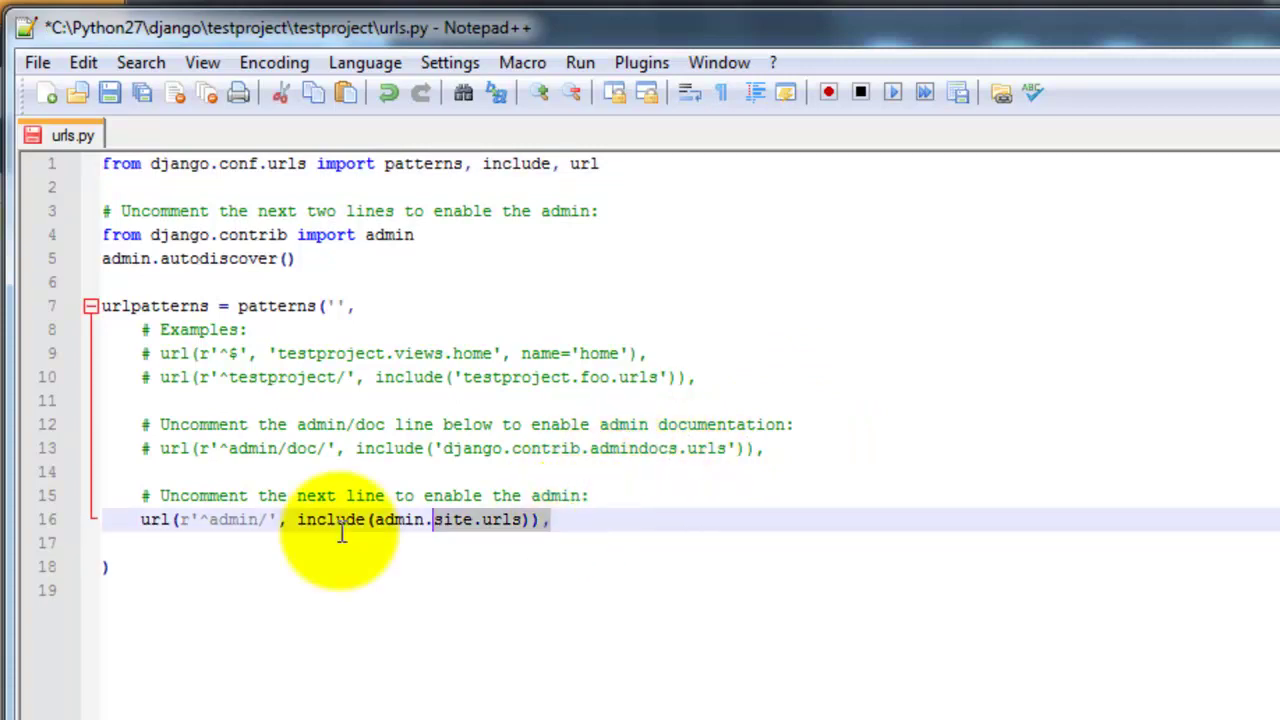
click(150, 545)
text(url(r'^admin/', include(admin.site.urls)),)
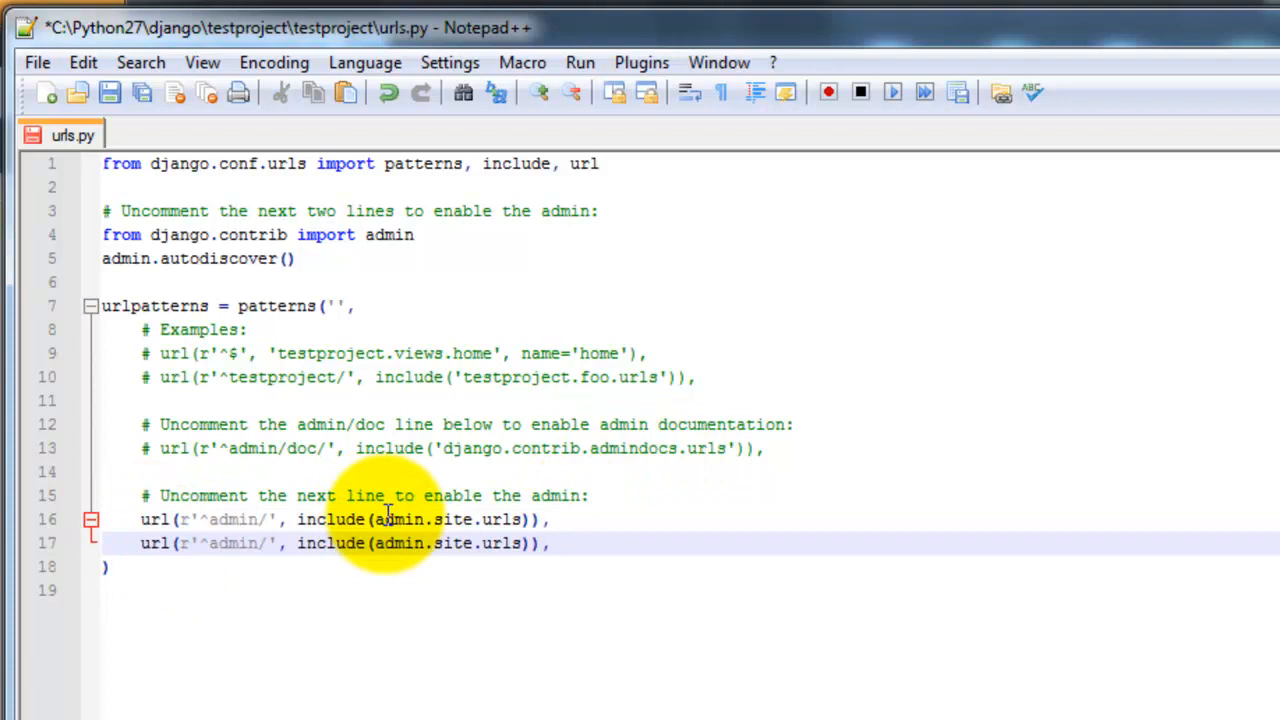
click(260, 592)
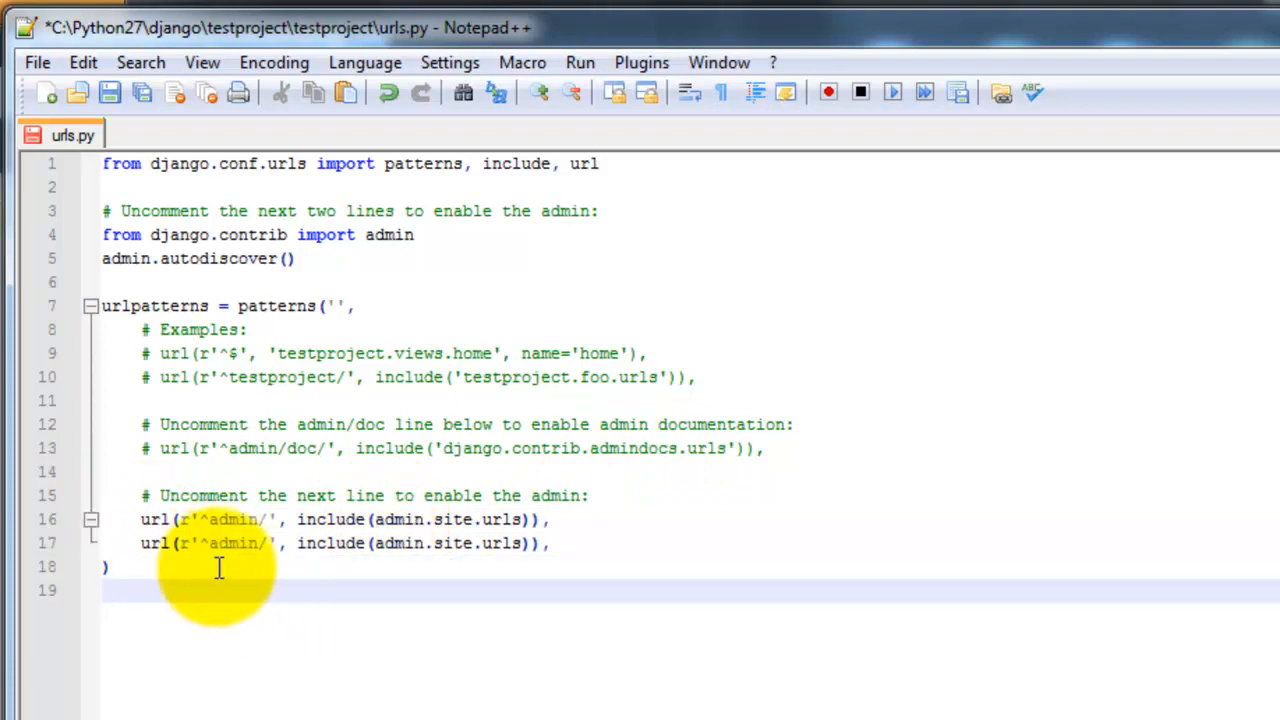
Step: Rewrite the copy as url(r'^books/$', 'books.views.index') and save urls.py
drag(210, 543, 258, 543)
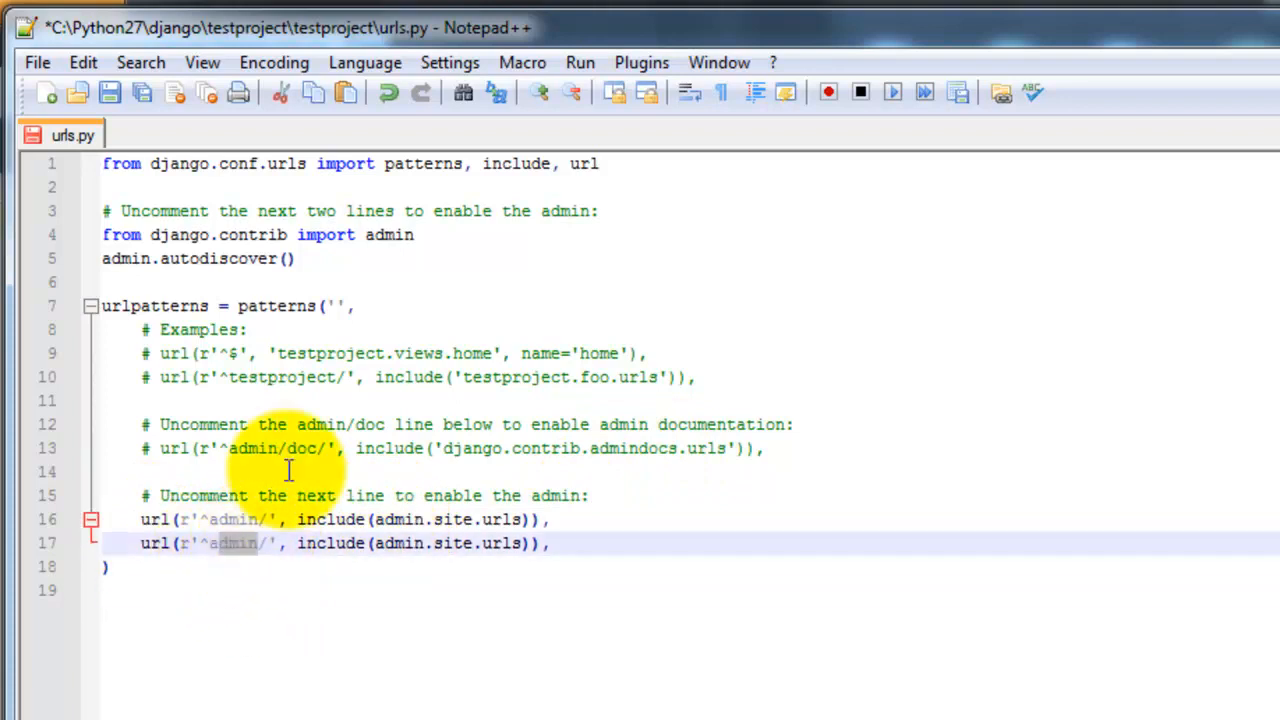
text(books)
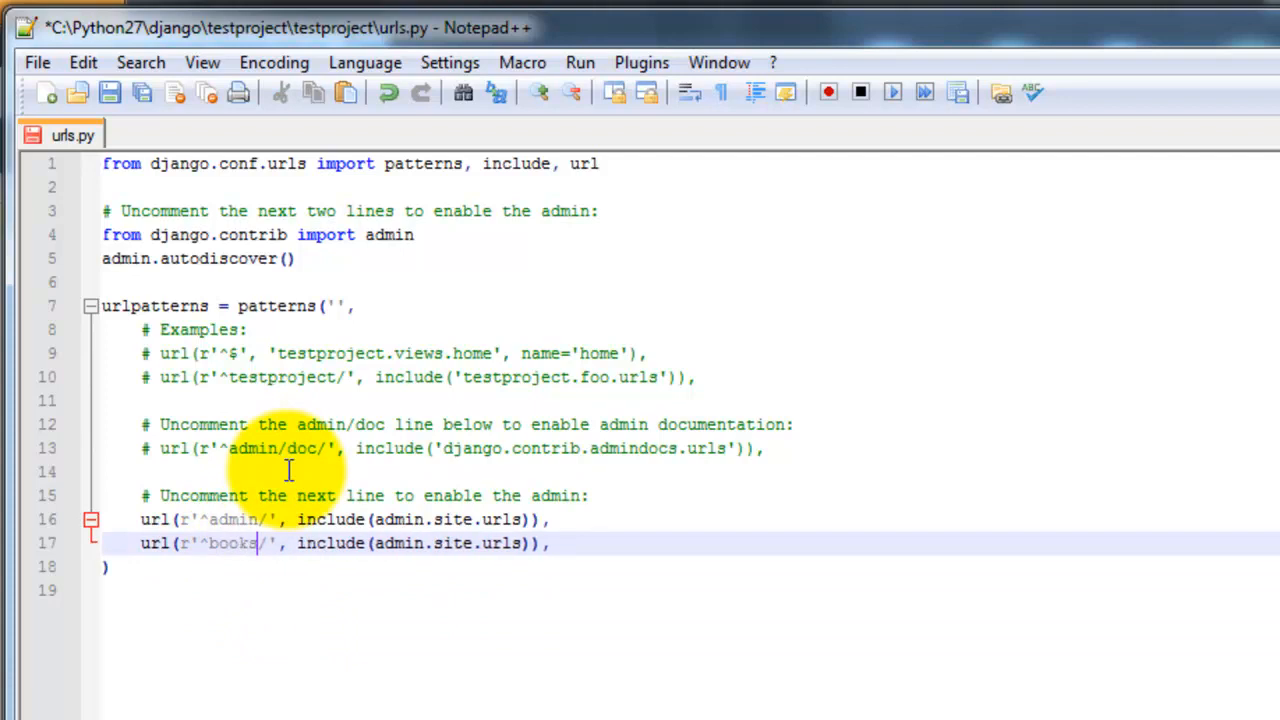
key(Right)
text($)
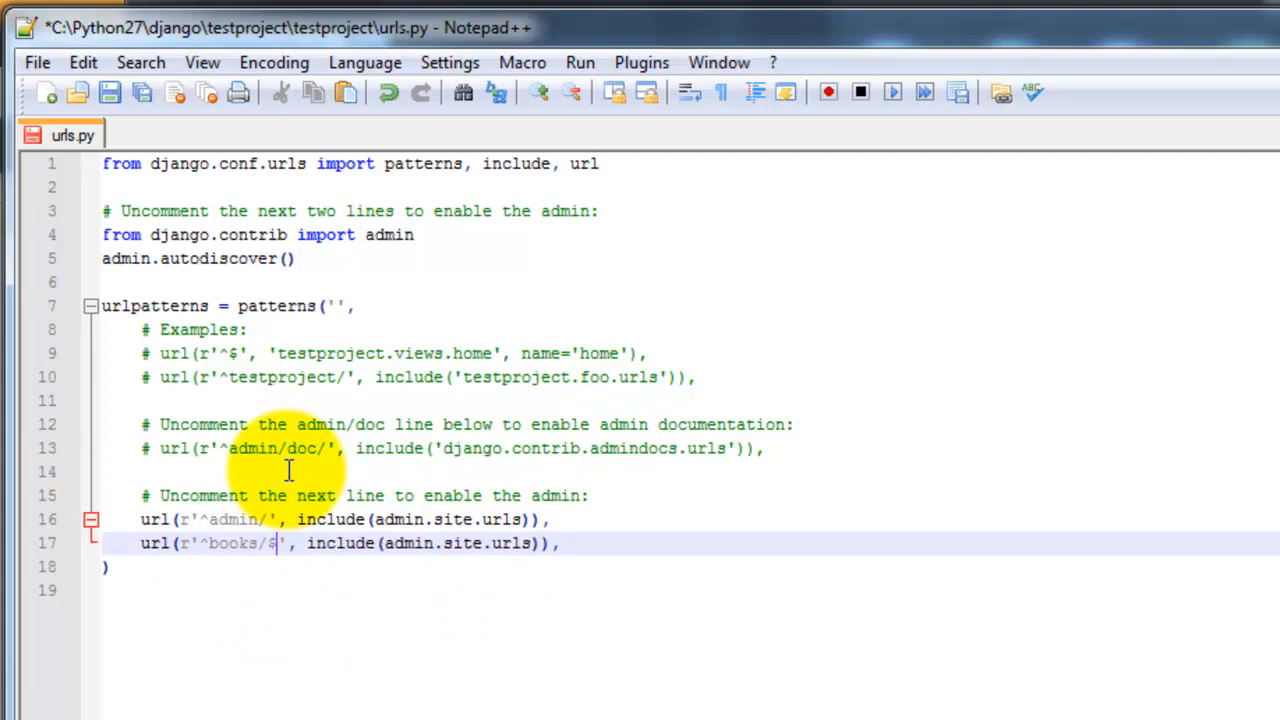
key(Right)
key(Delete)
key(Delete)
key(Delete)
key(Delete)
key(Delete)
key(Delete)
key(Delete)
key(Delete)
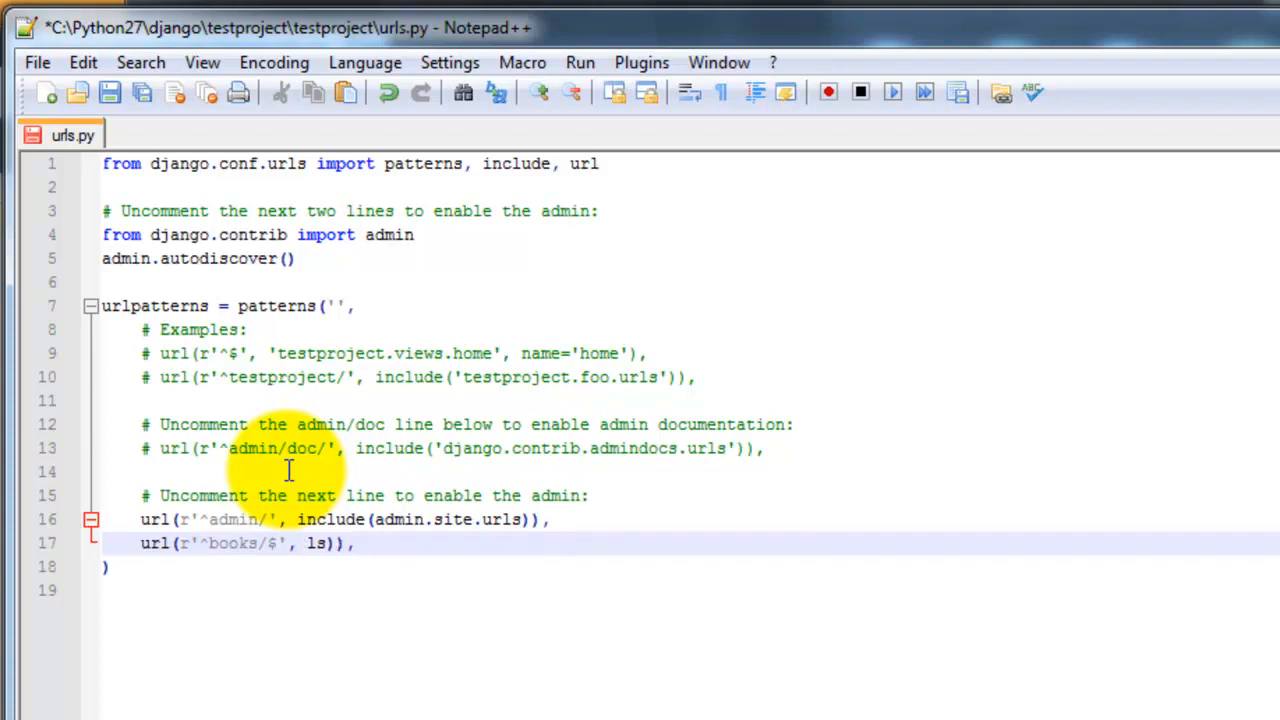
key(Delete)
key(Delete)
key(Delete)
key(Delete)
text('books)
text(.views.)
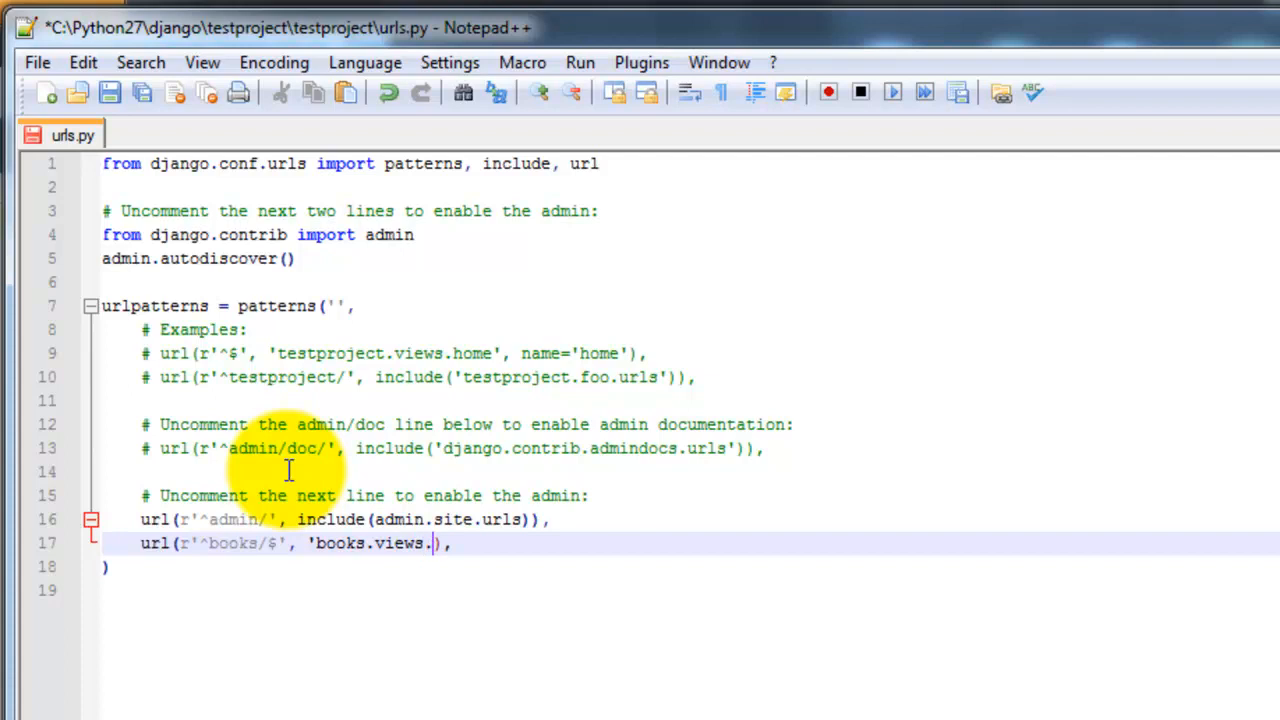
text(index)
text(')
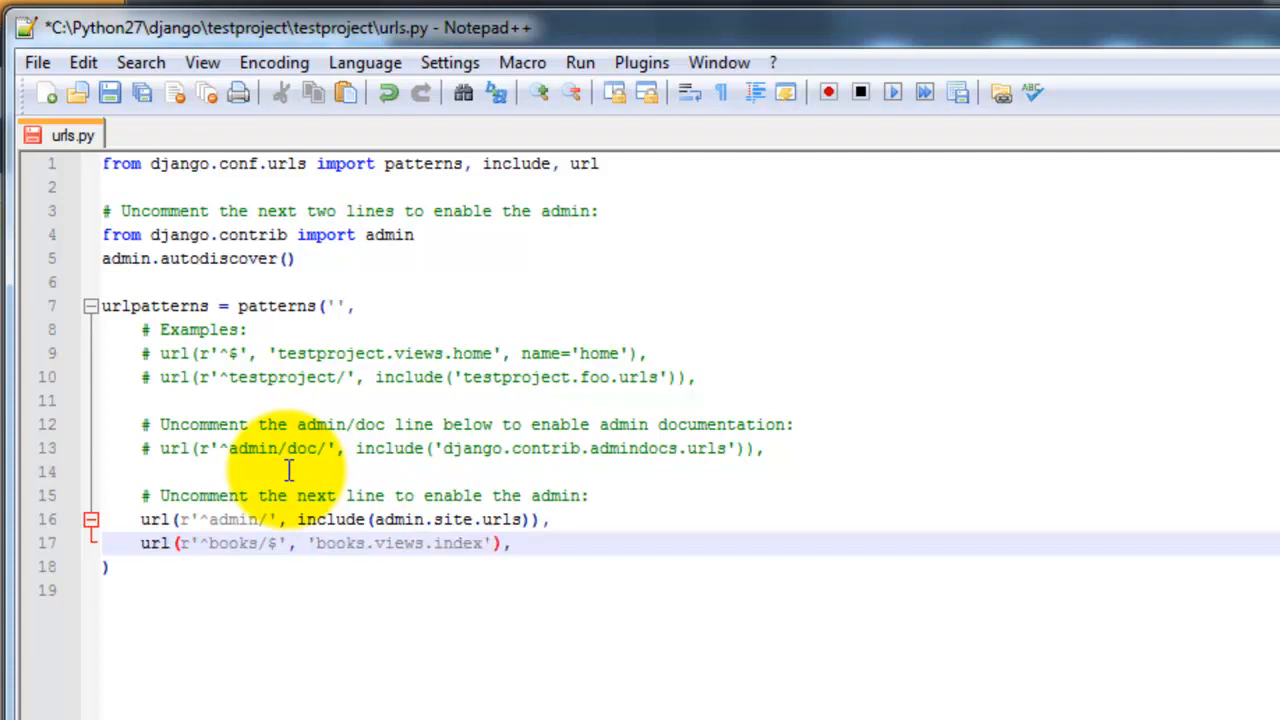
key(ctrl+s)
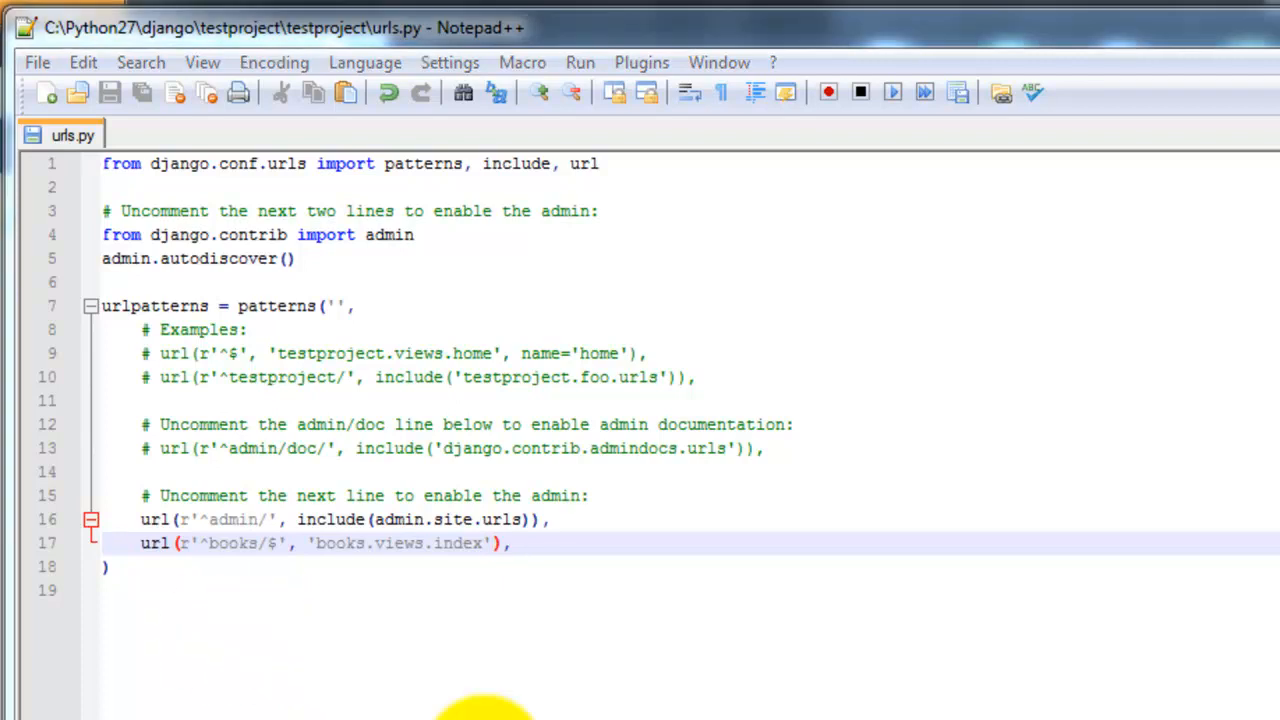
Step: Stop the running server, clear the console, and rerun python manage.py runserver
click(484, 707)
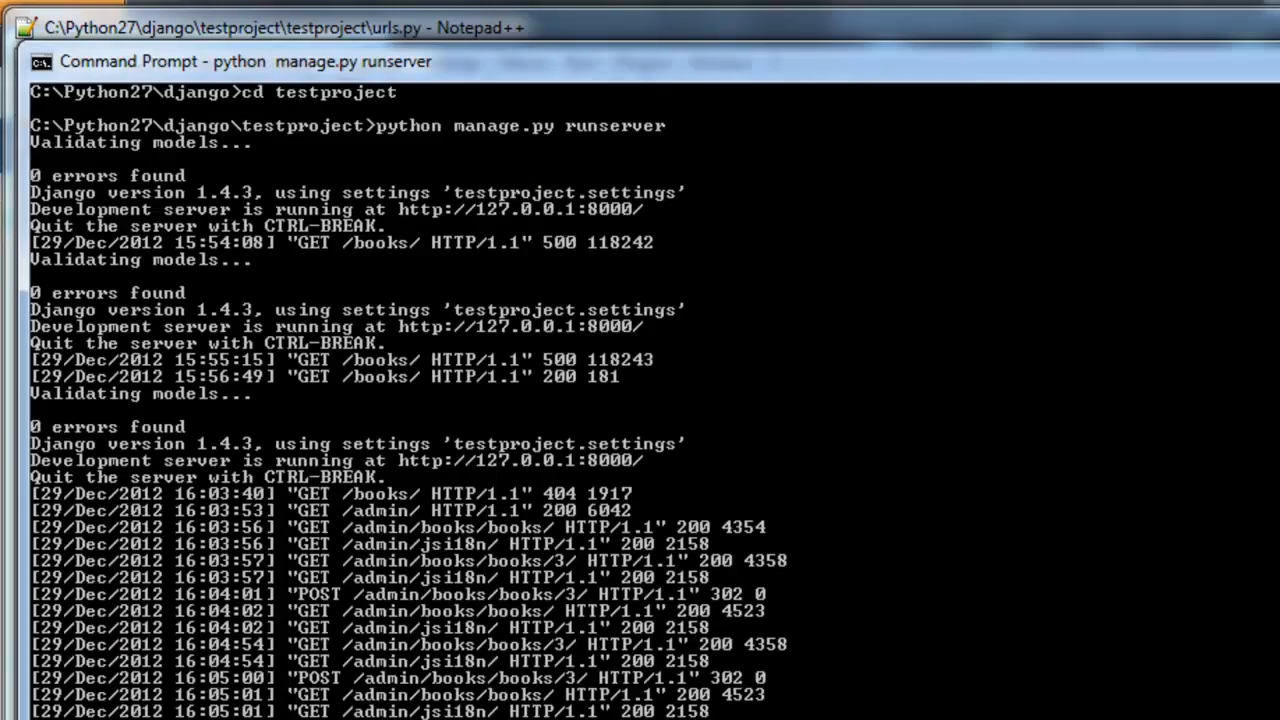
key(ctrl+c)
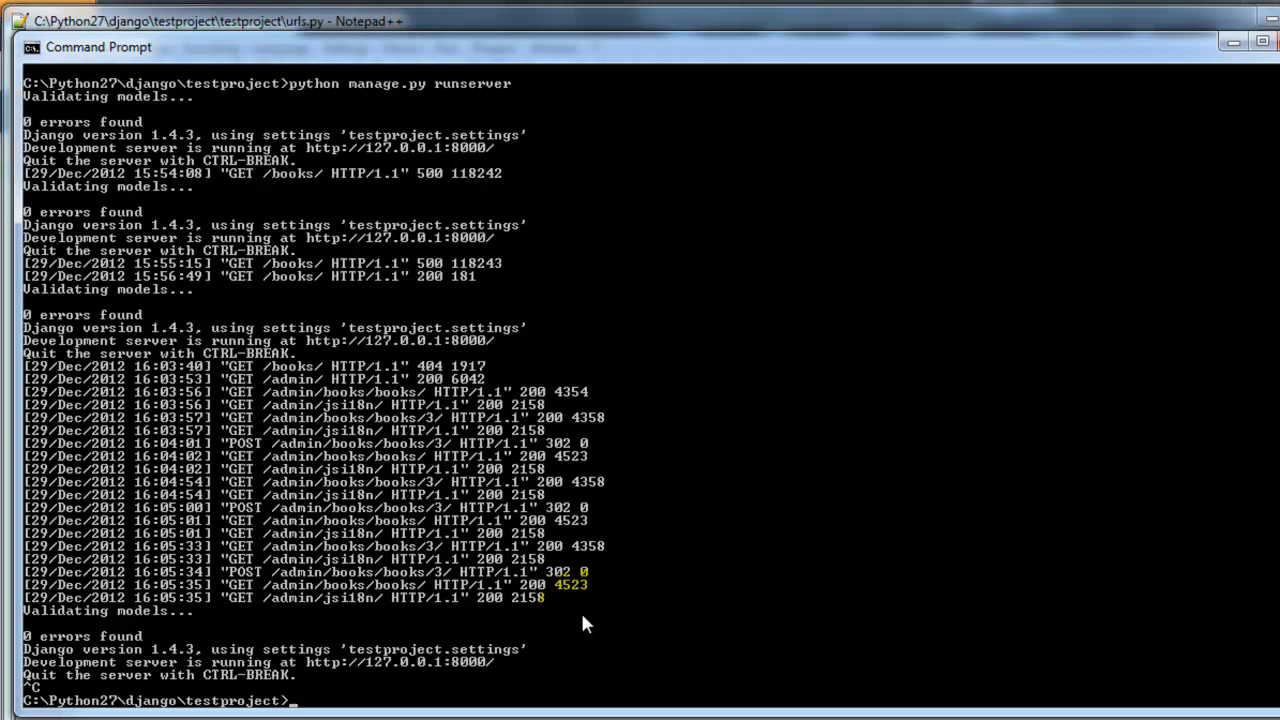
text(cls)
key(Return)
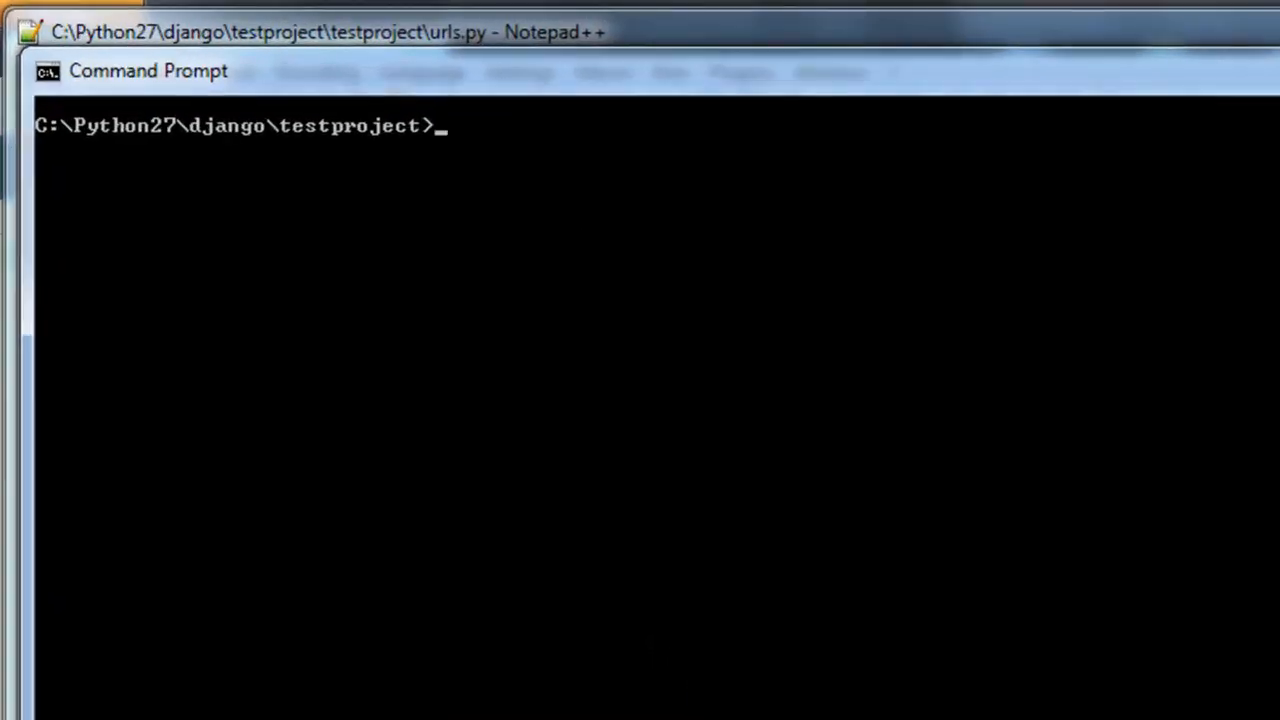
text(p)
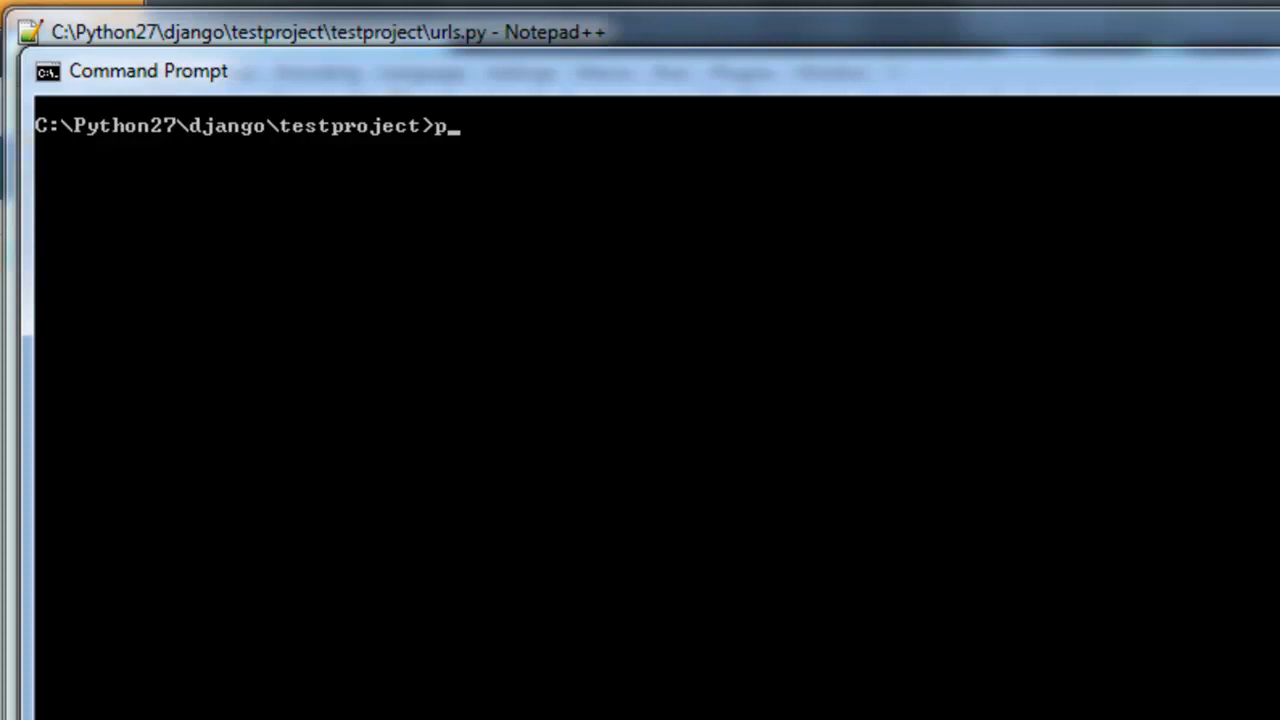
text(ython man)
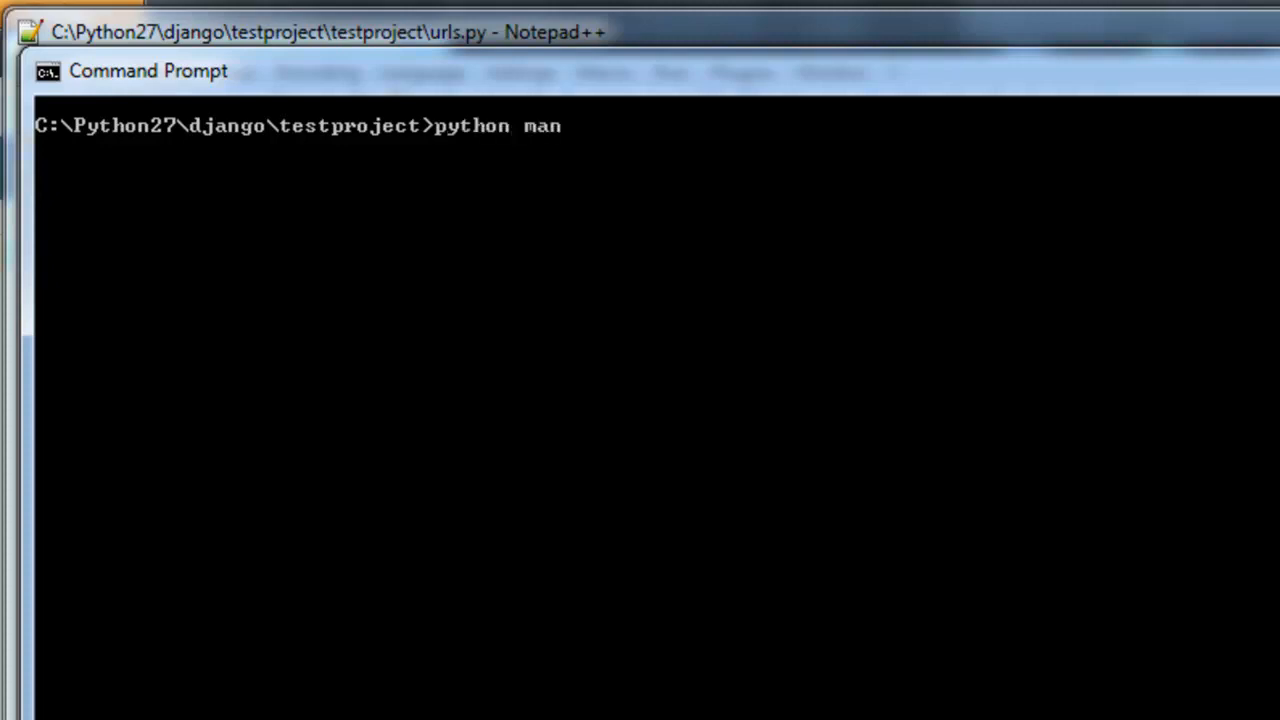
text(age.py r)
text(unserver)
key(Return)
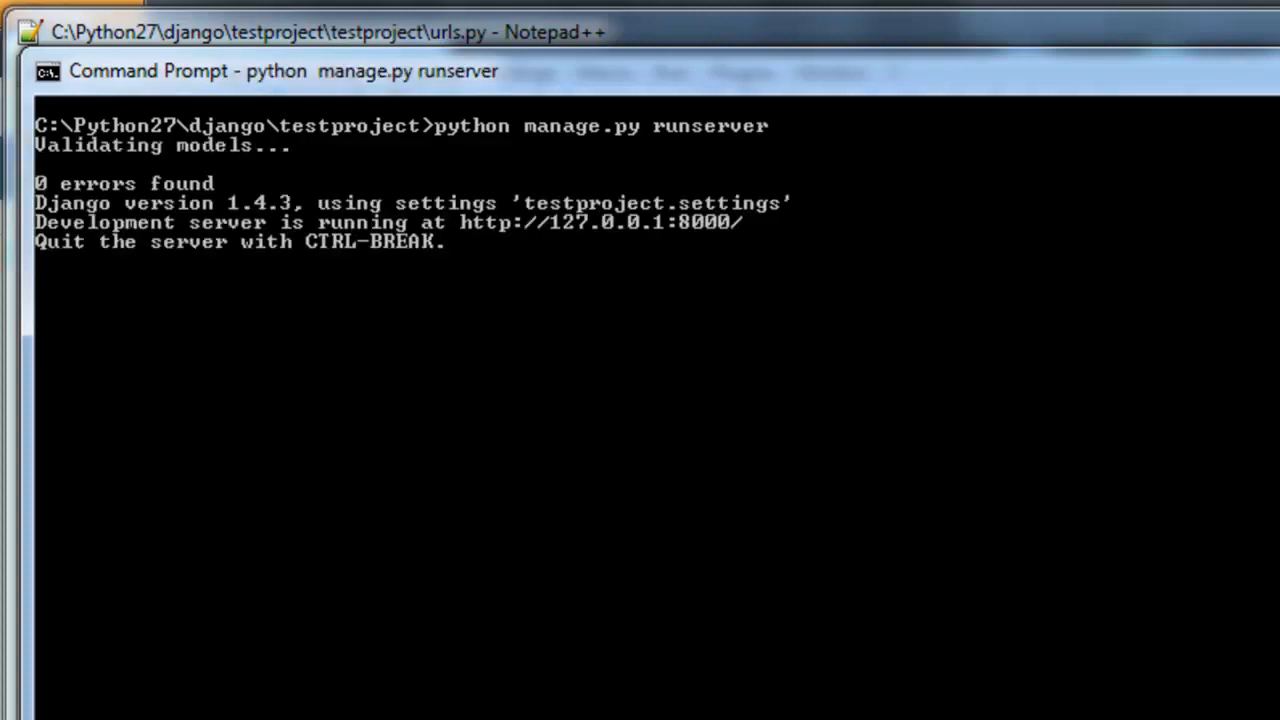
key(alt+Tab)
Step: Change the address from /admin/books/books/ to /books and load it, yielding ViewDoesNotExist
click(235, 107)
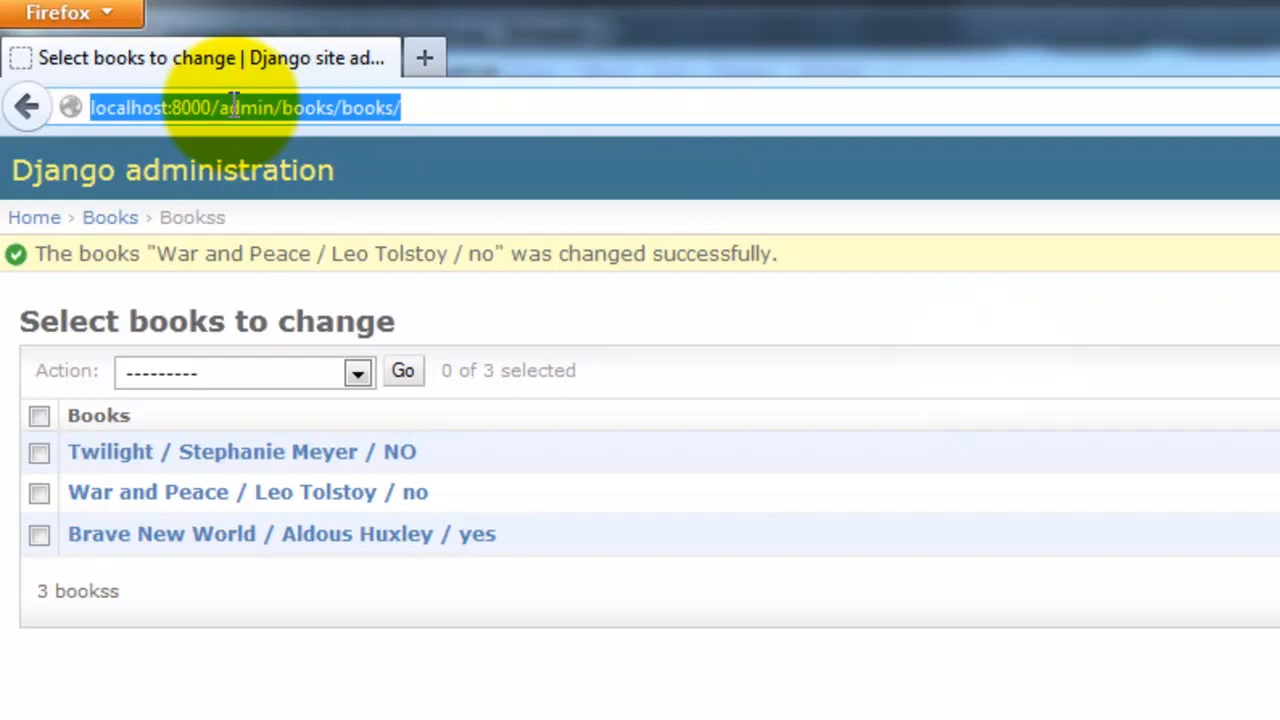
drag(214, 107, 500, 100)
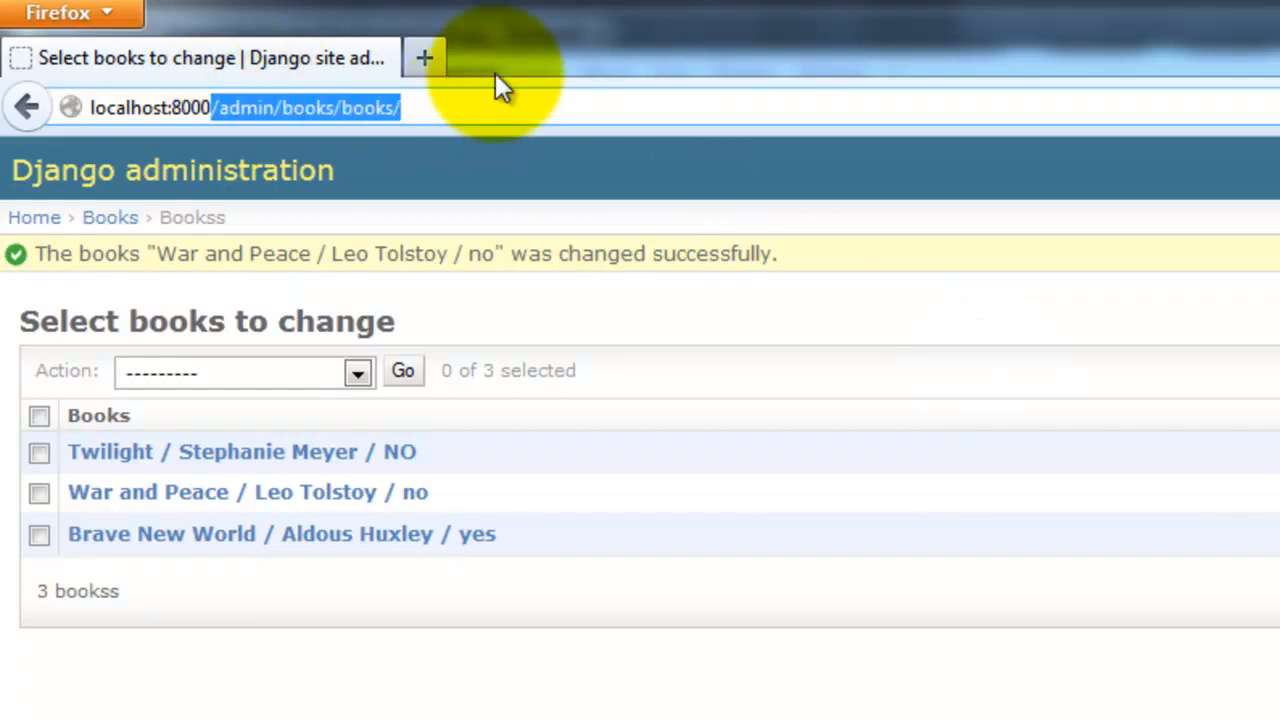
text(/books)
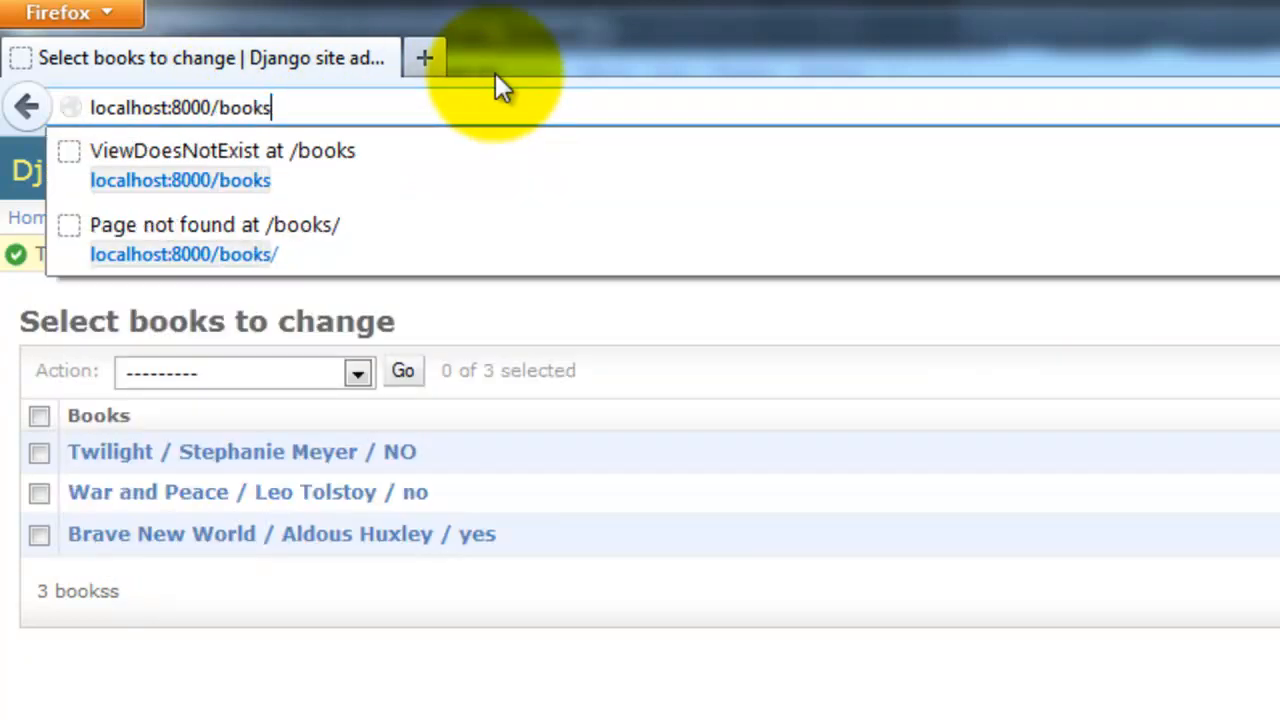
key(Return)
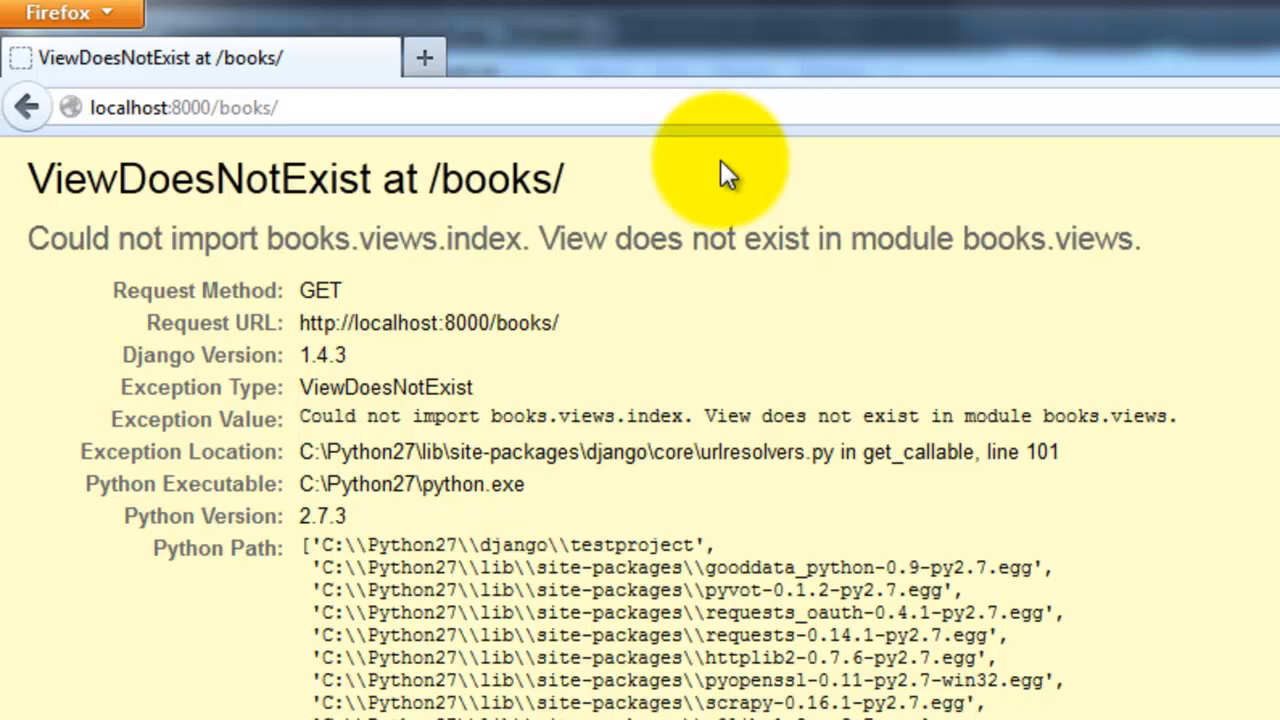
Step: Quit the server with Ctrl+C and switch back through Firefox to urls.py in Notepad++
key(alt+Tab)
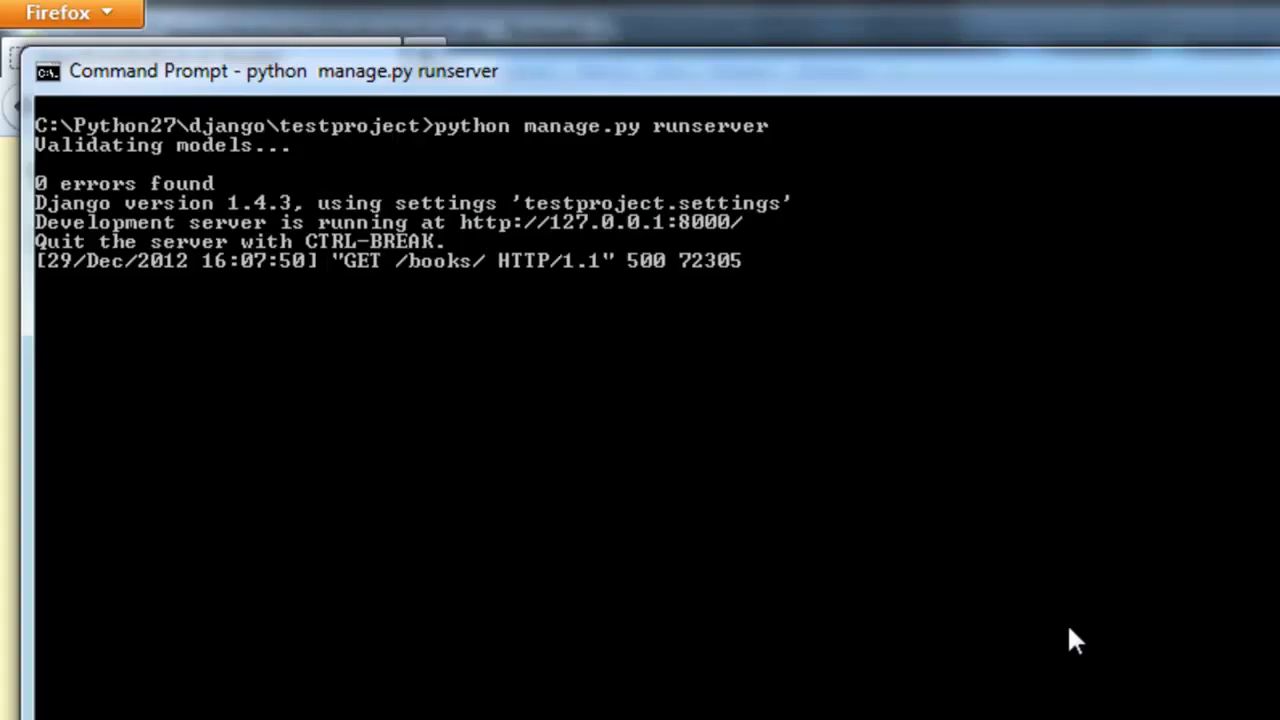
key(ctrl+c)
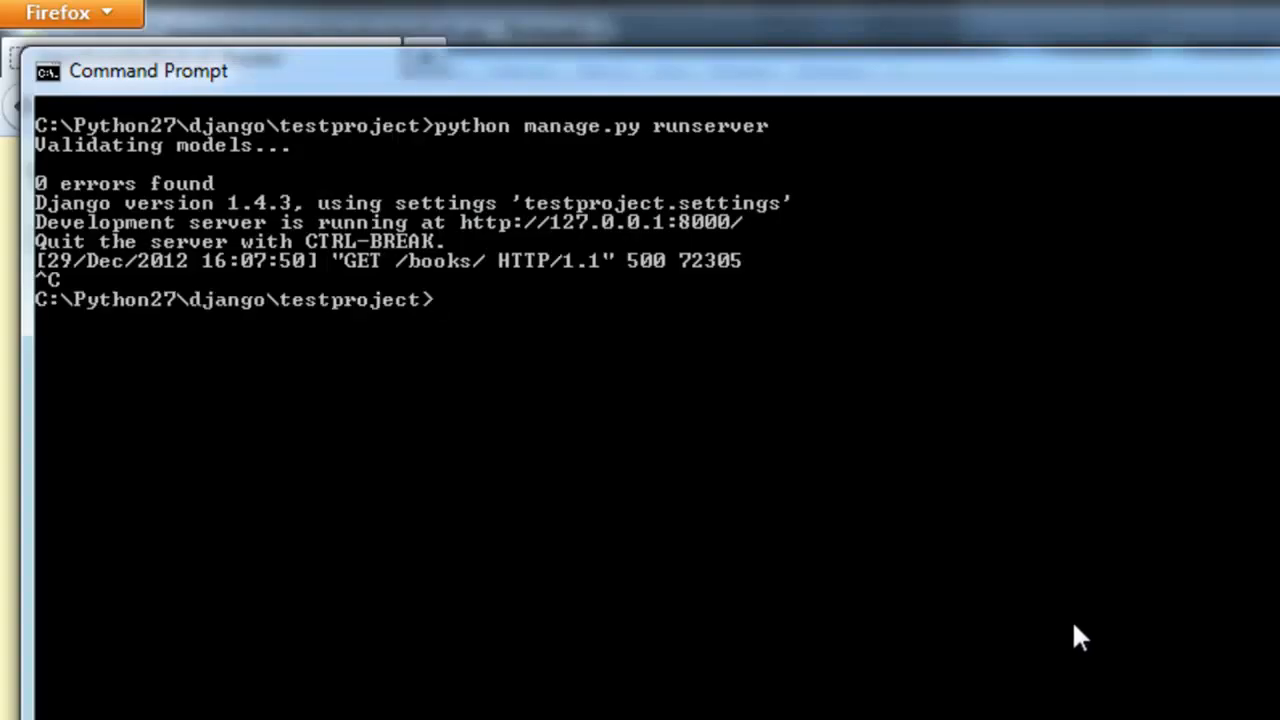
key(alt+Tab)
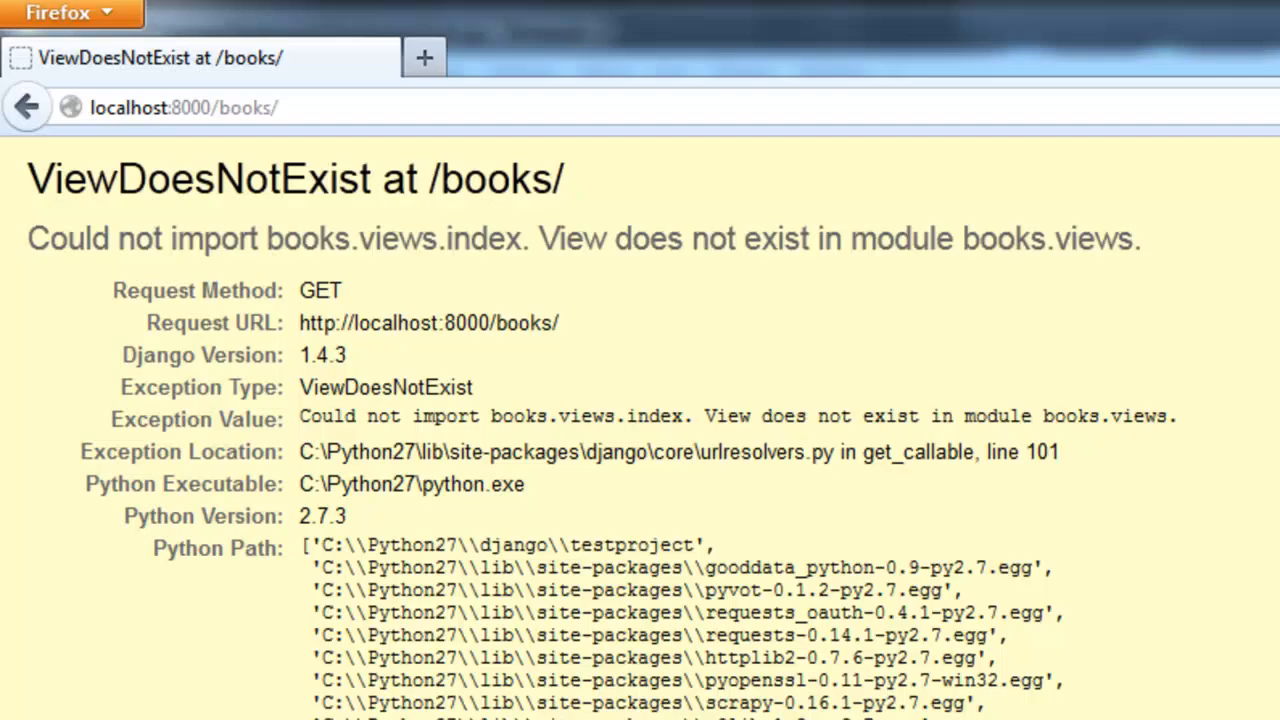
key(alt+Tab)
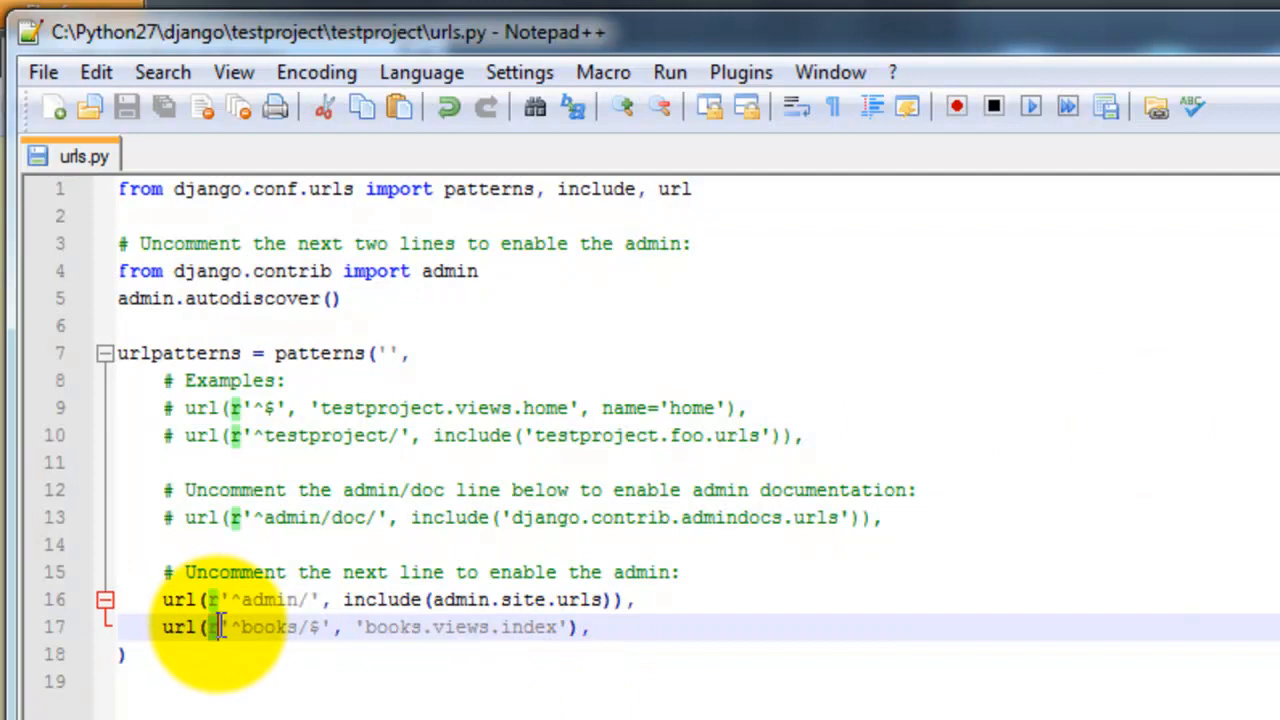
Step: Compare the books URL pattern on line 17 against the browser's error page
drag(208, 627, 322, 627)
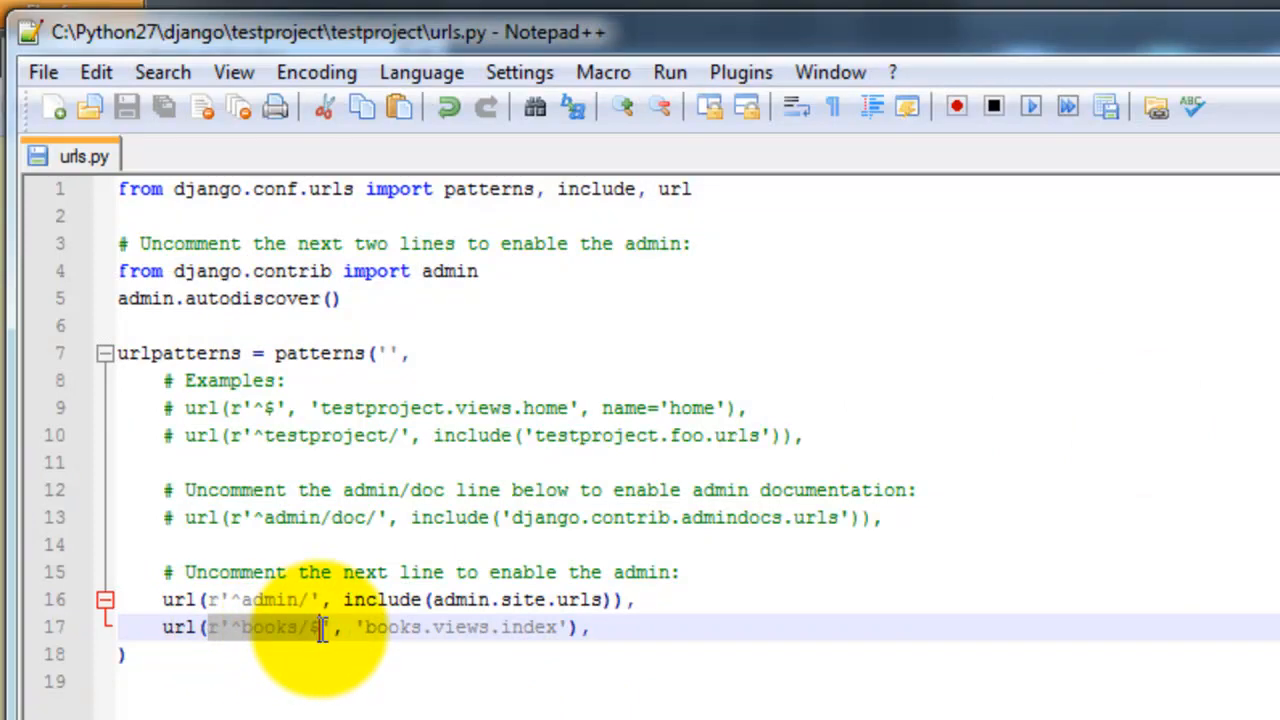
drag(482, 35, 479, 222)
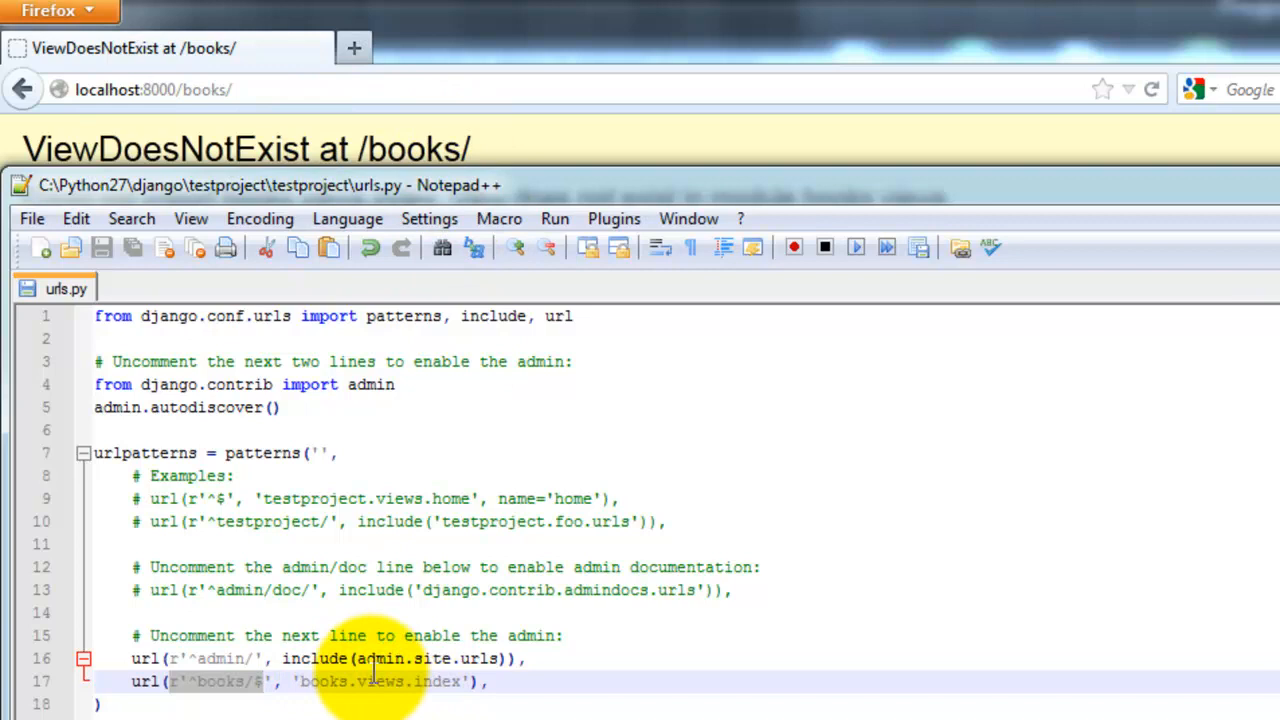
click(666, 567)
drag(667, 190, 657, 27)
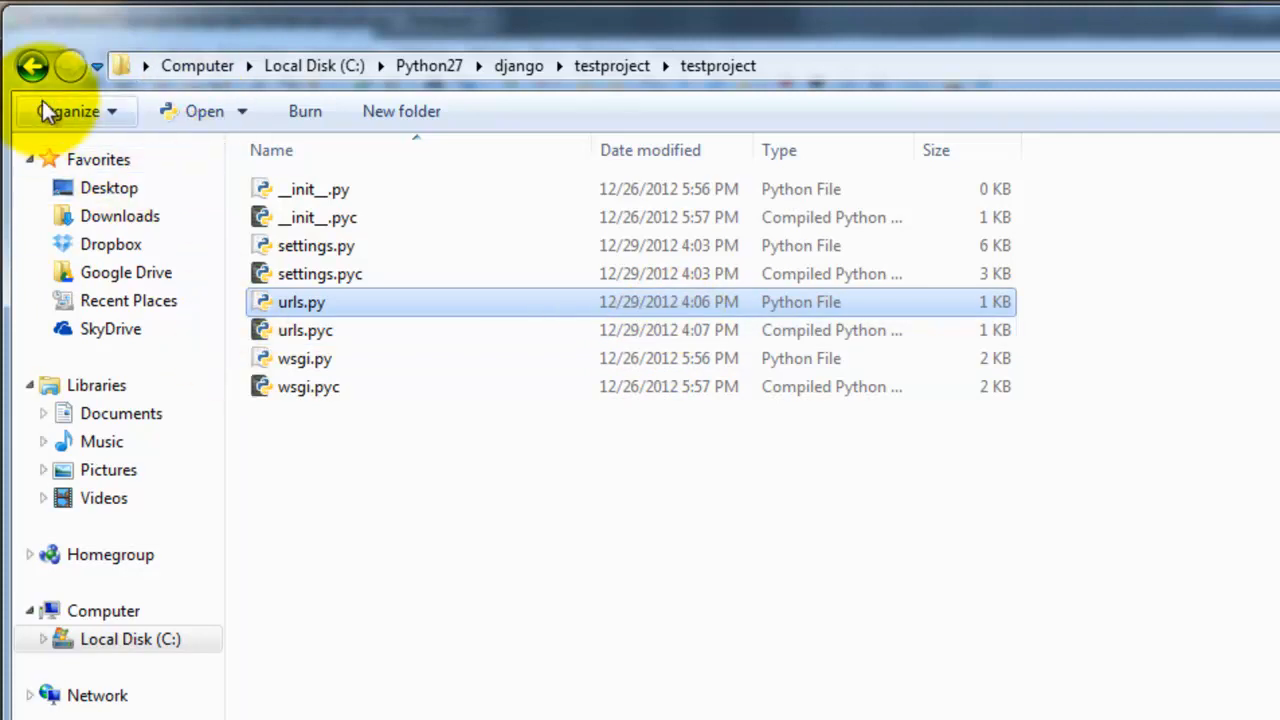
Step: Go to testproject\books in Explorer and open views.py with Edit with Notepad++
click(34, 68)
double_click(342, 186)
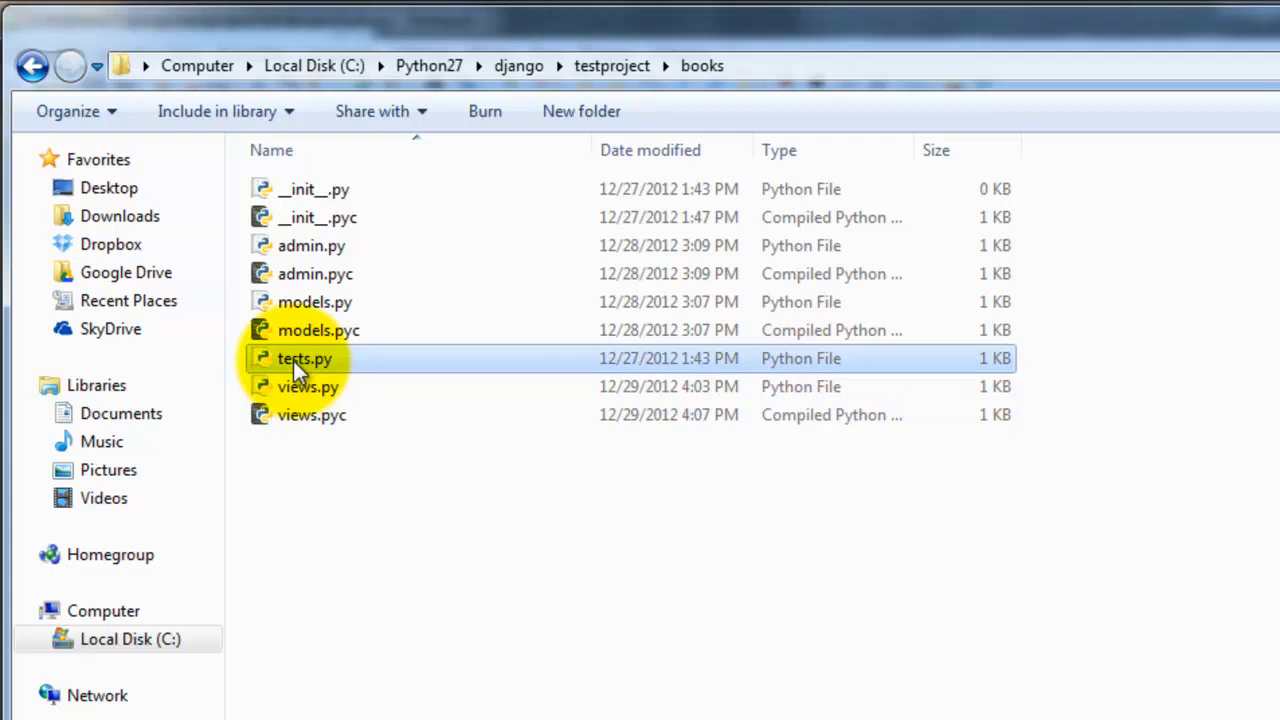
click(309, 383)
right_click(311, 384)
click(430, 519)
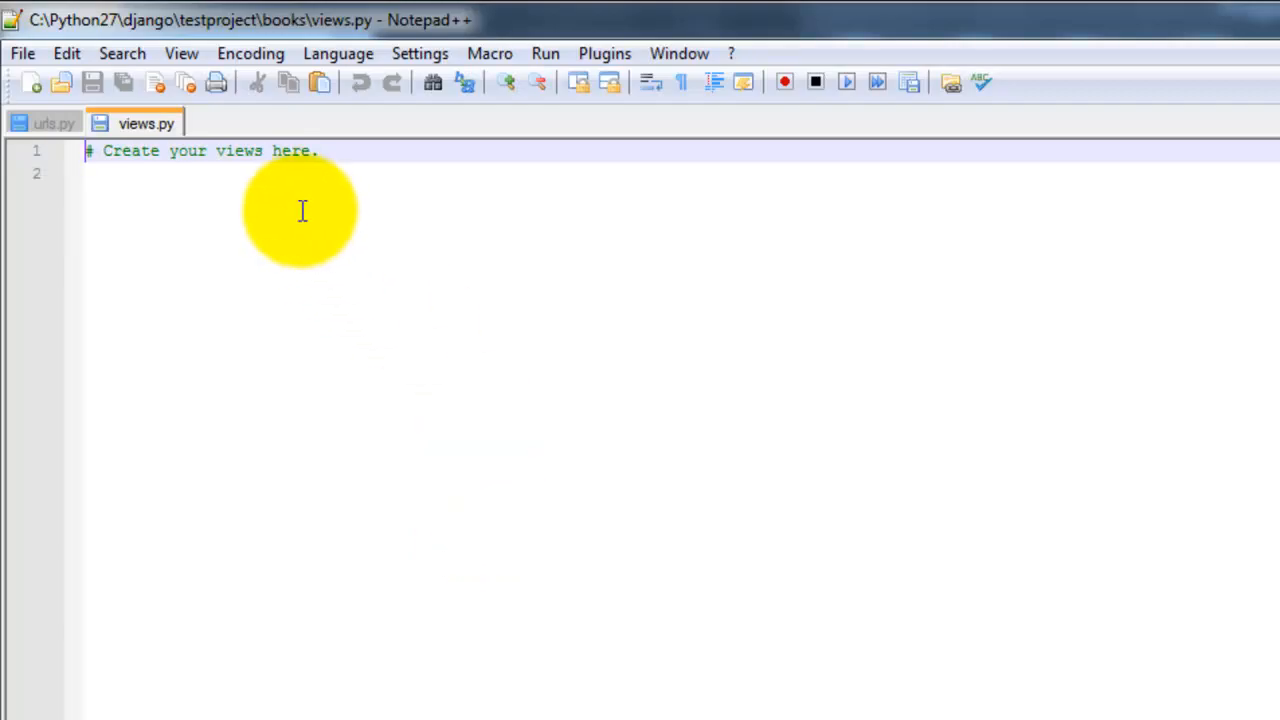
Step: Write an index view returning HttpResponse("hello. this is a TEST!") and save views.py
click(365, 150)
key(Return)
key(Return)
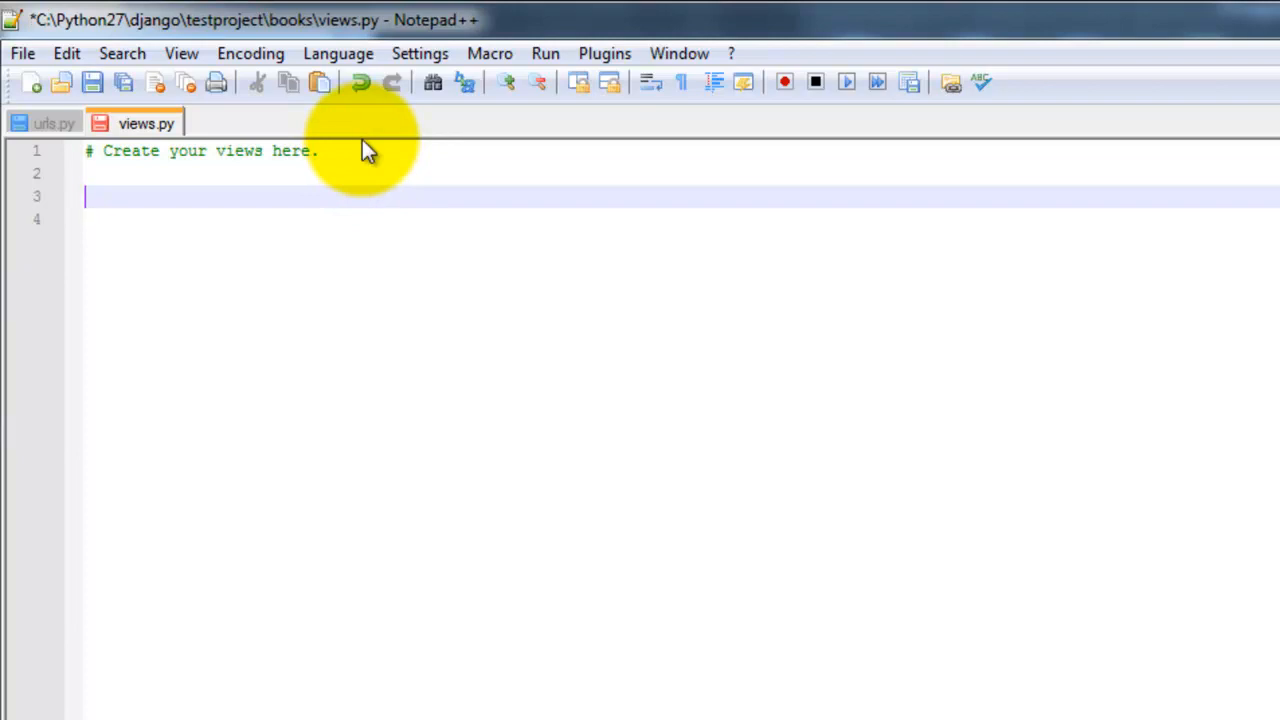
text(from django)
text(.)
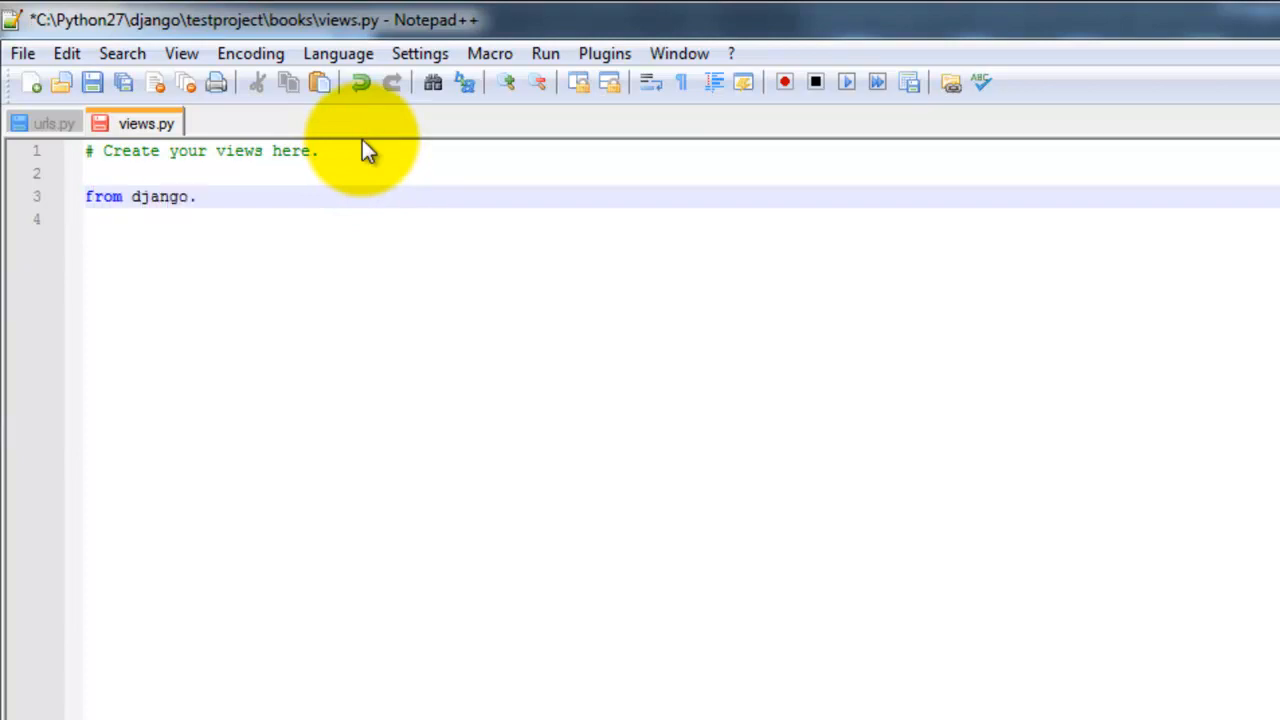
text(http )
text(import H)
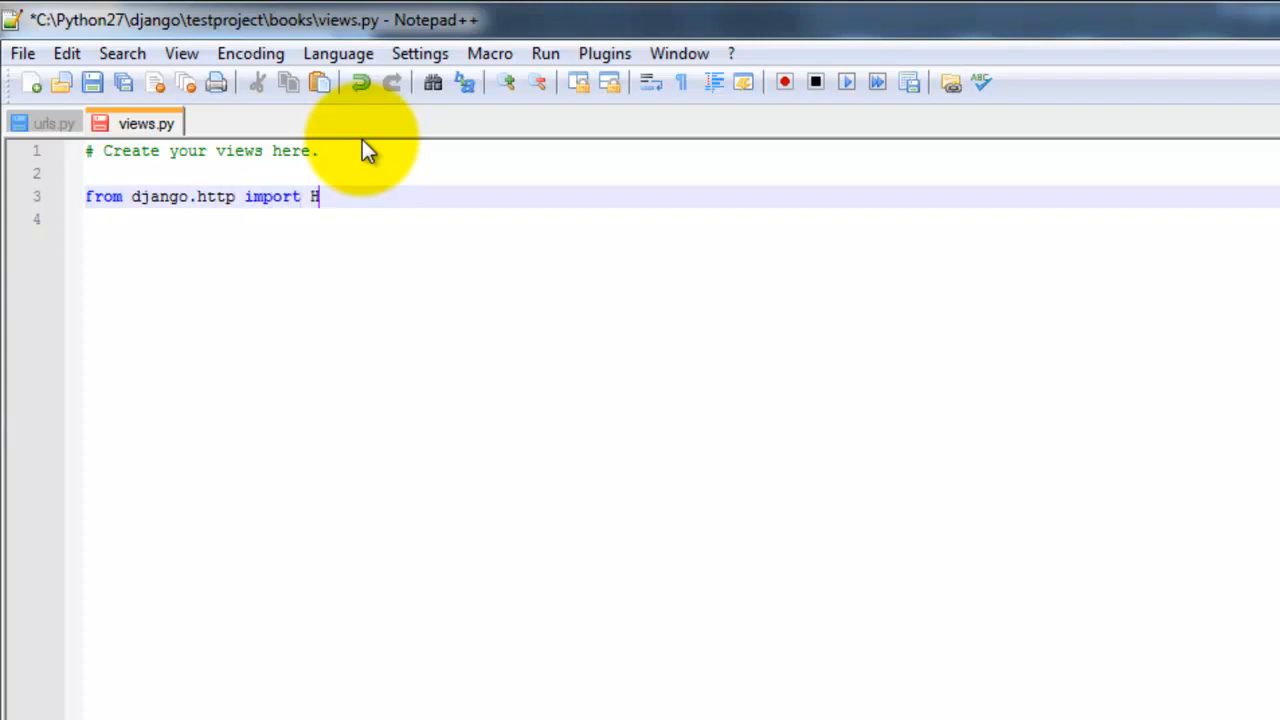
text(ttpRe)
text(sponse)
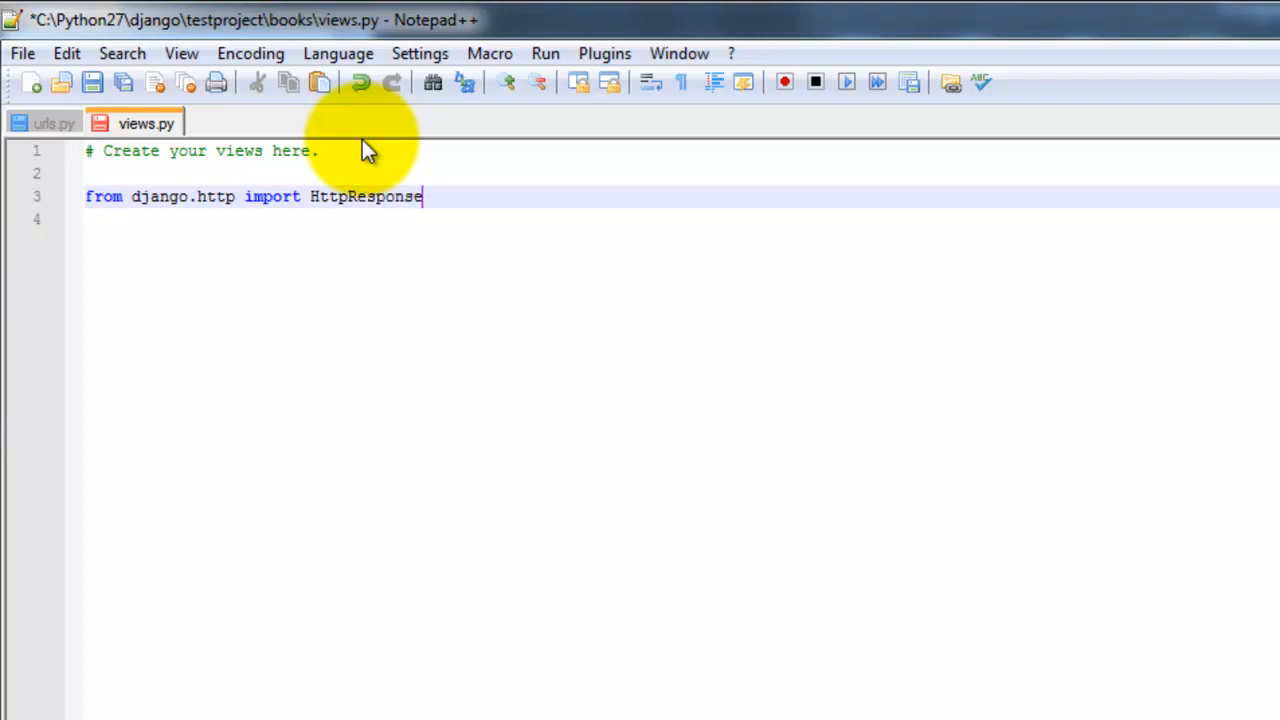
key(Return)
key(Return)
text(def)
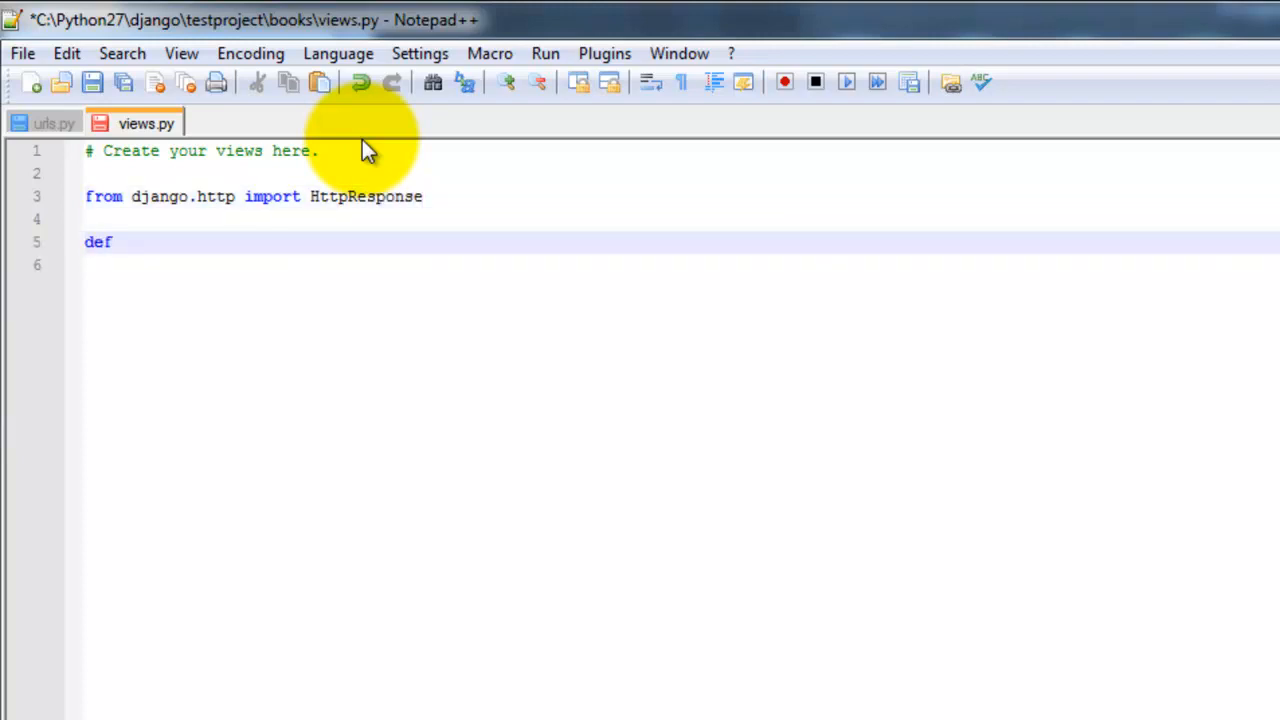
text( in)
text(dex(requeset)
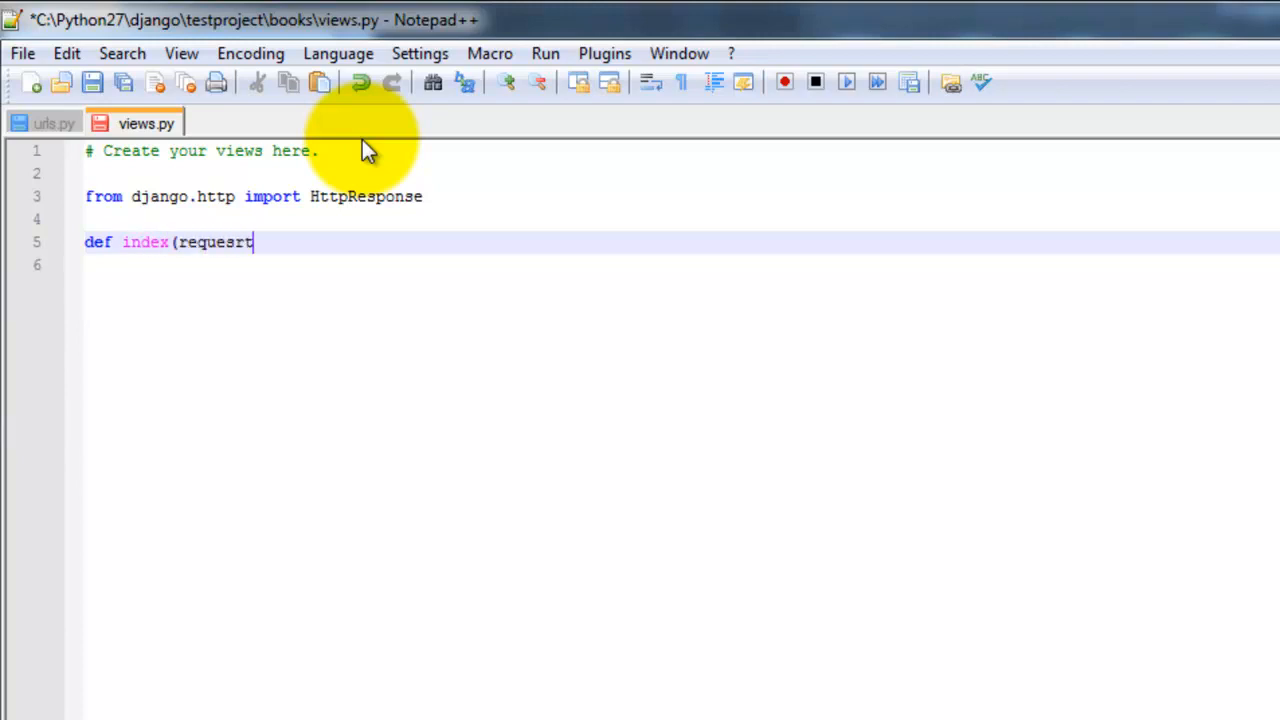
key(BackSpace)
key(BackSpace)
text(t))
text(:)
key(Return)
key(Tab)
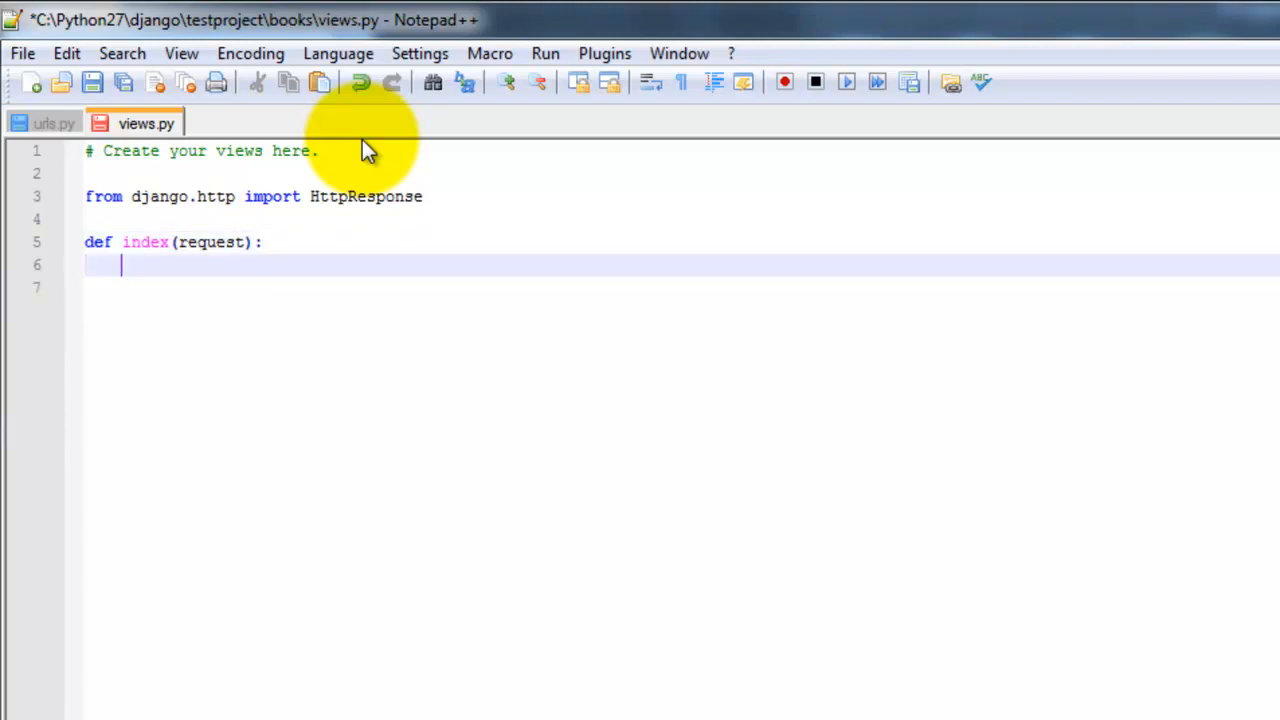
text(return )
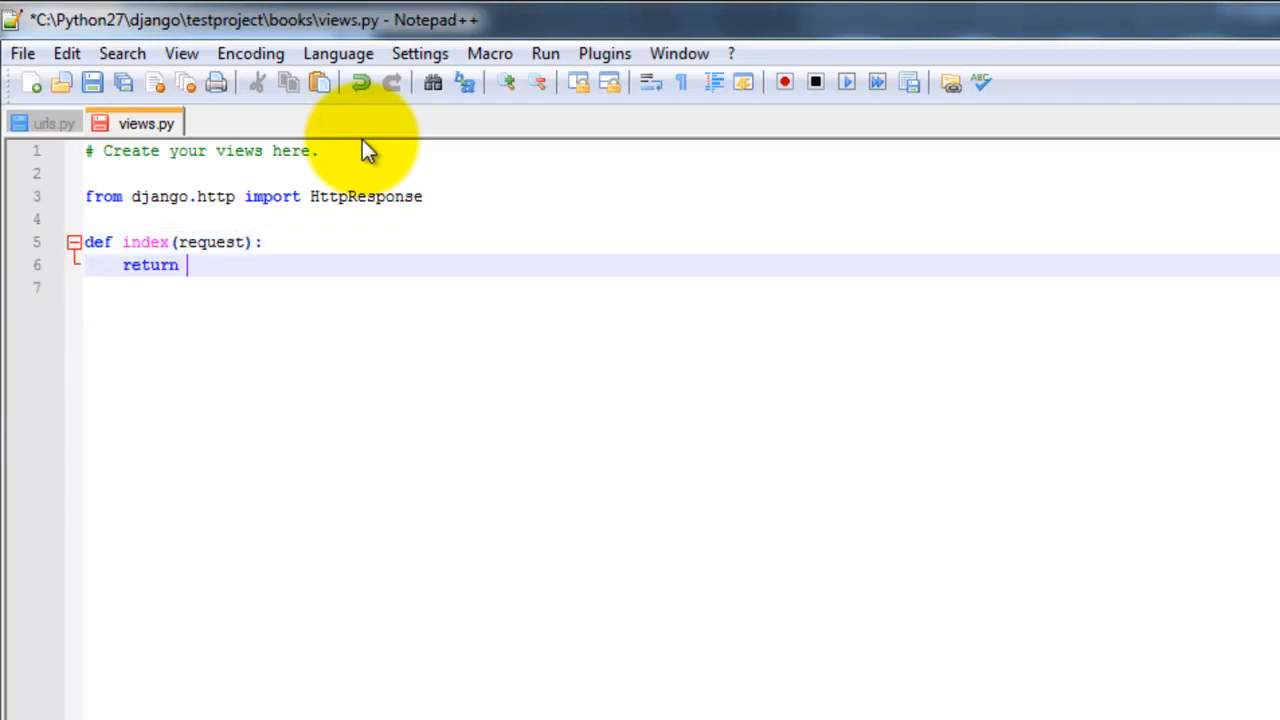
text(Http)
text(Response)
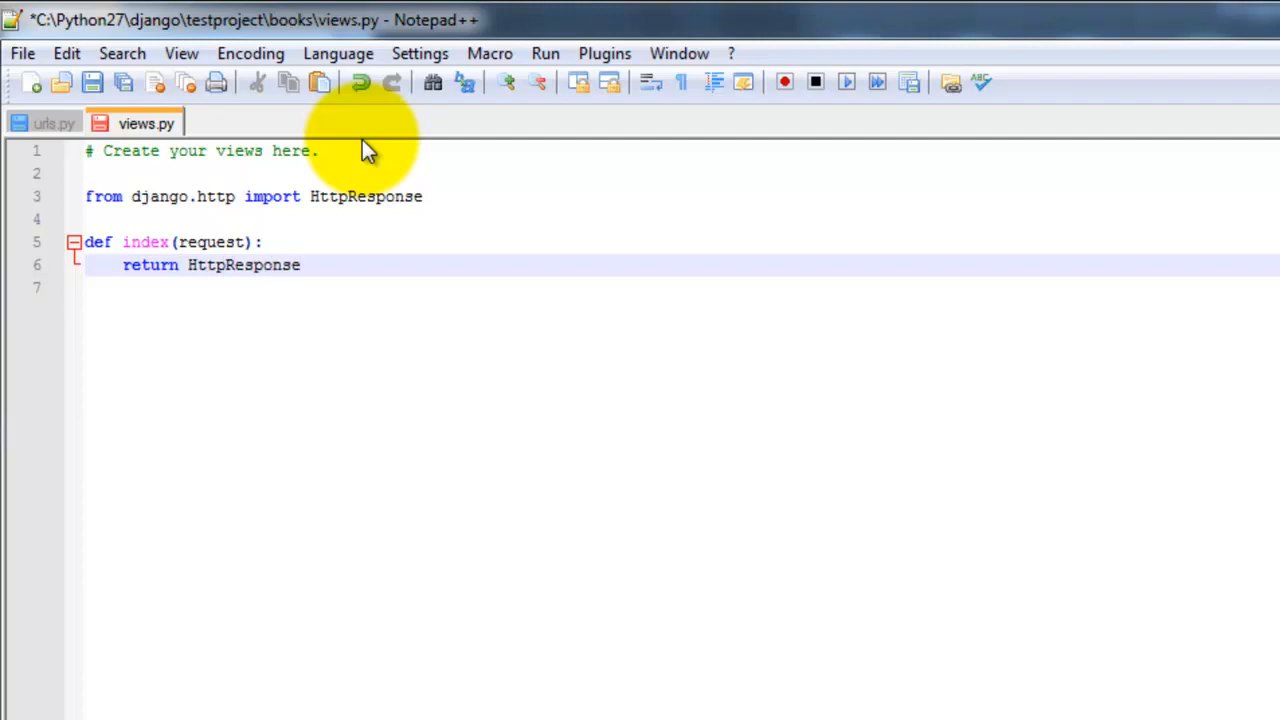
text(()
text("hello)
text(. th)
text(is a)
key(BackSpace)
text(is )
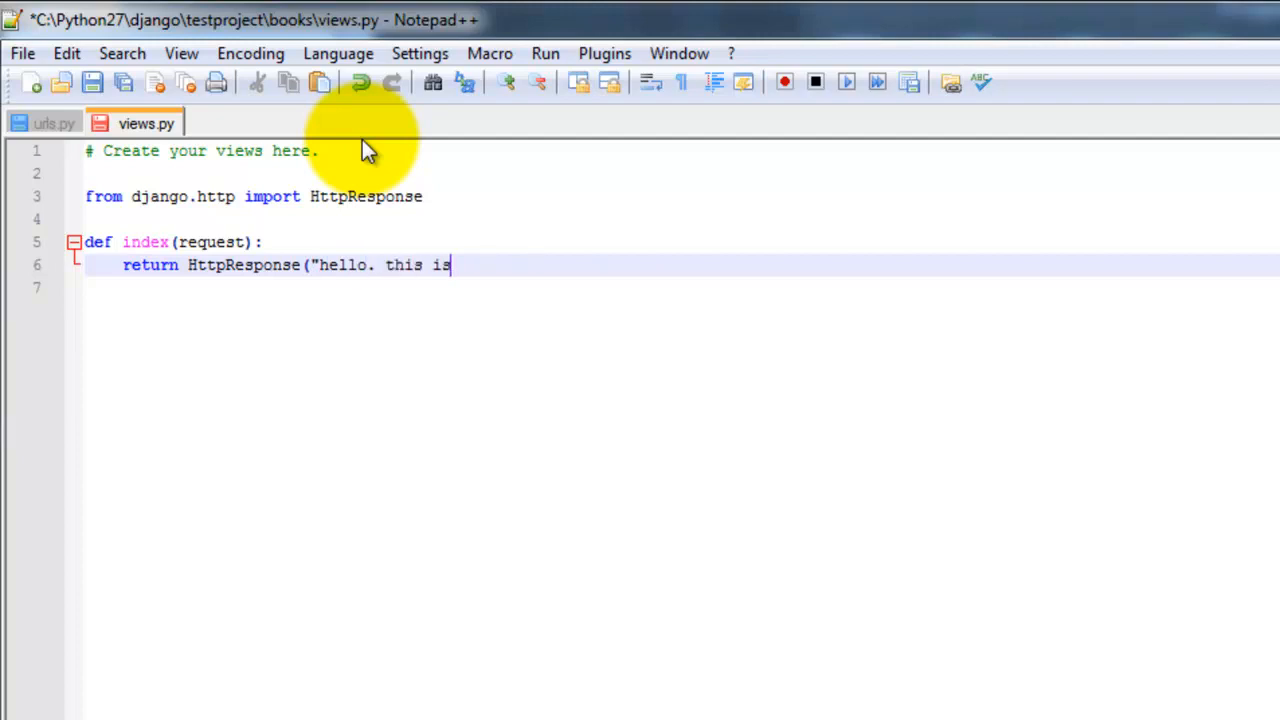
text(a )
text(TEST!)
text("))
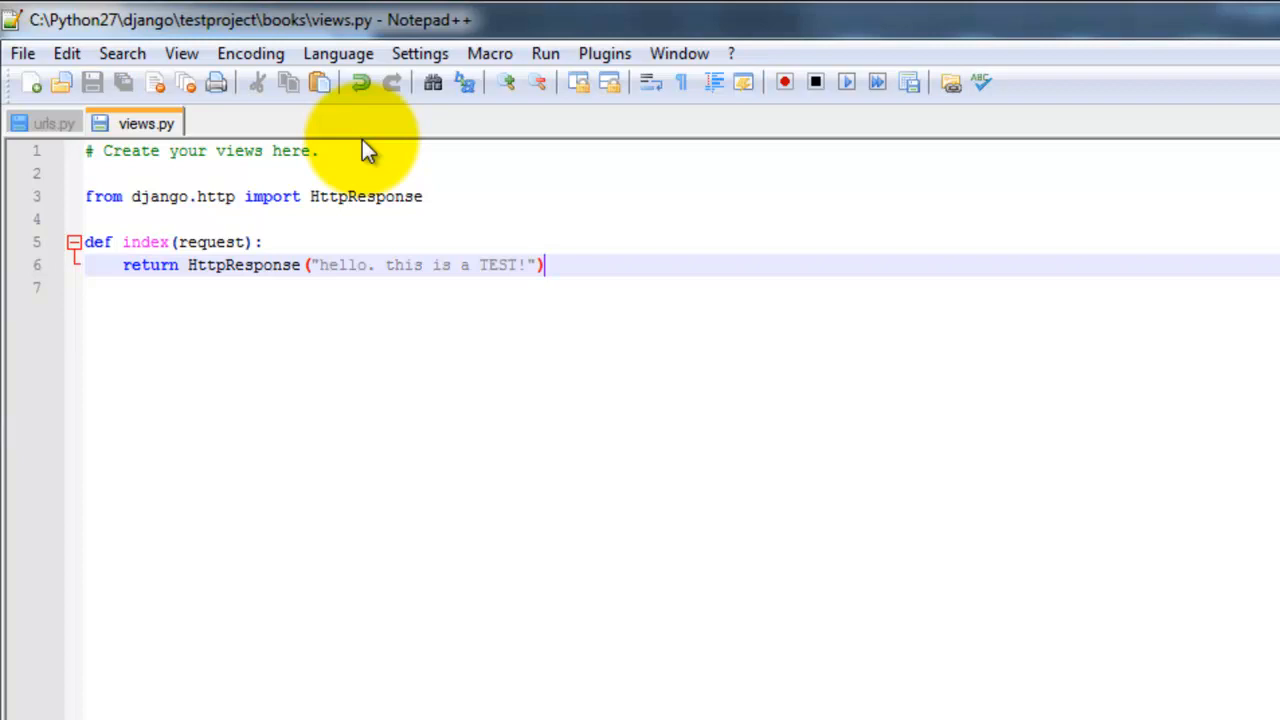
key(ctrl+s)
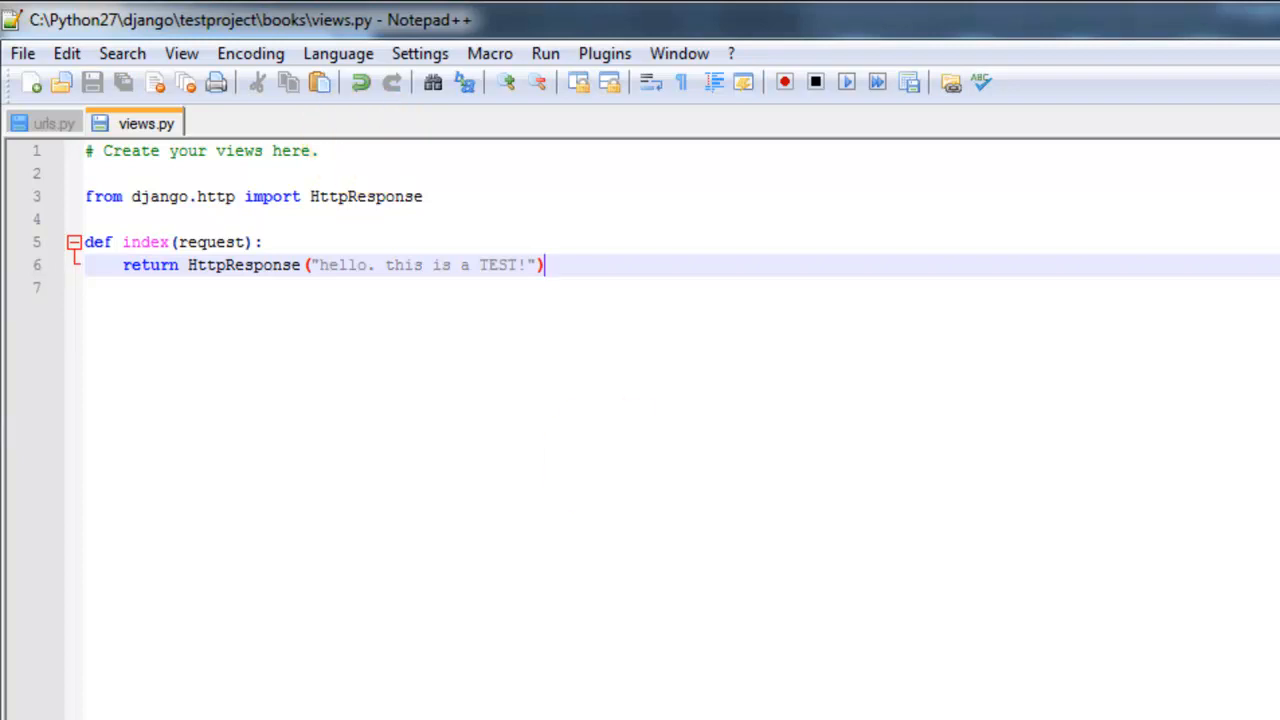
Step: Restart the development server by rerunning the previous runserver command
key(alt+Tab)
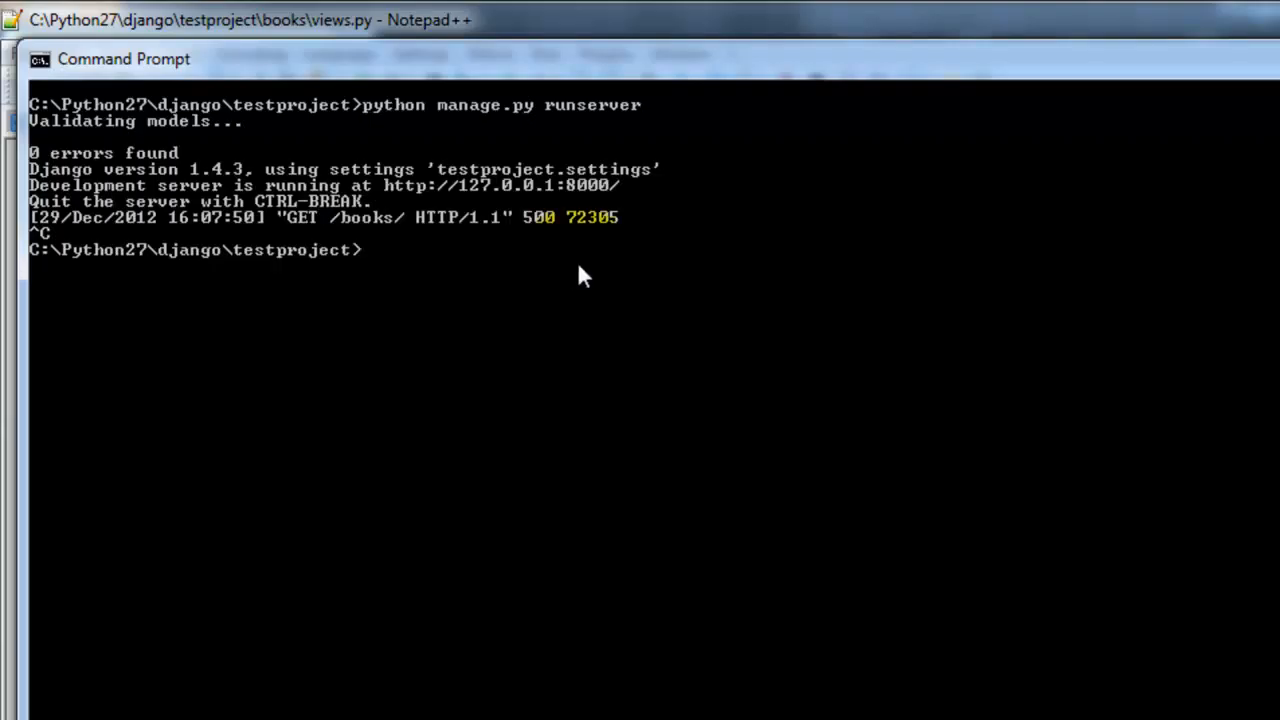
key(Up)
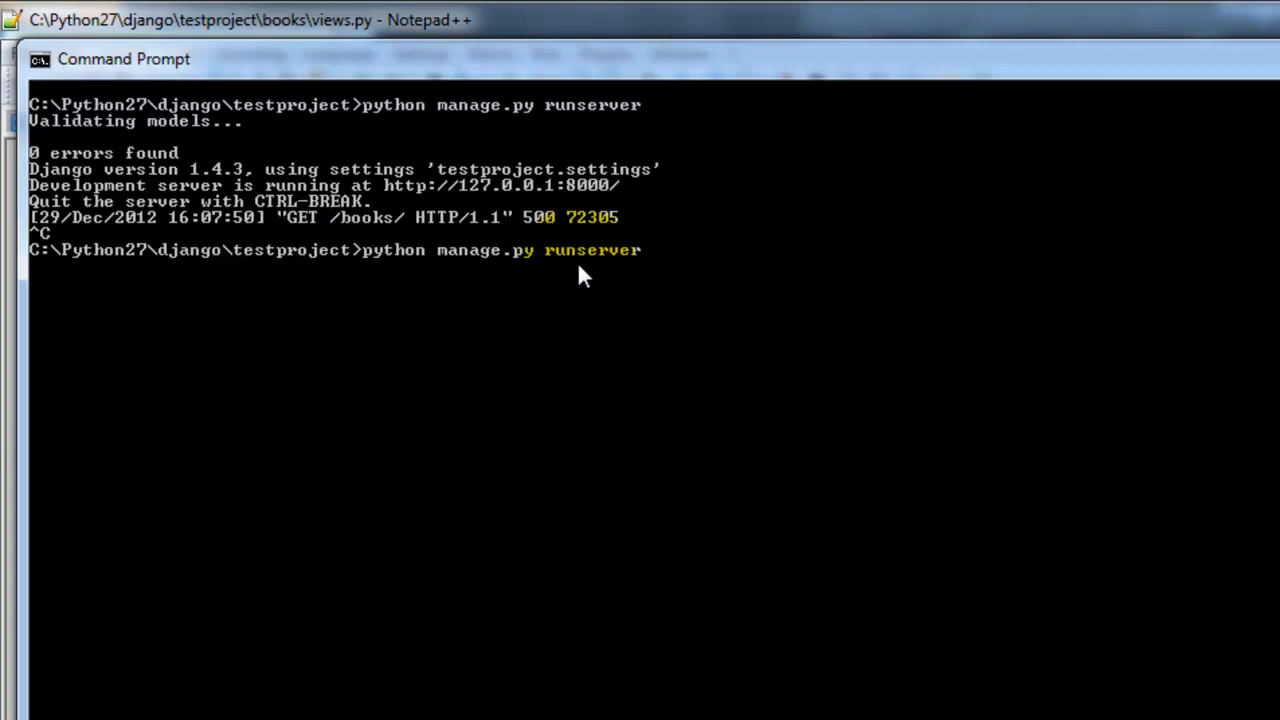
key(Return)
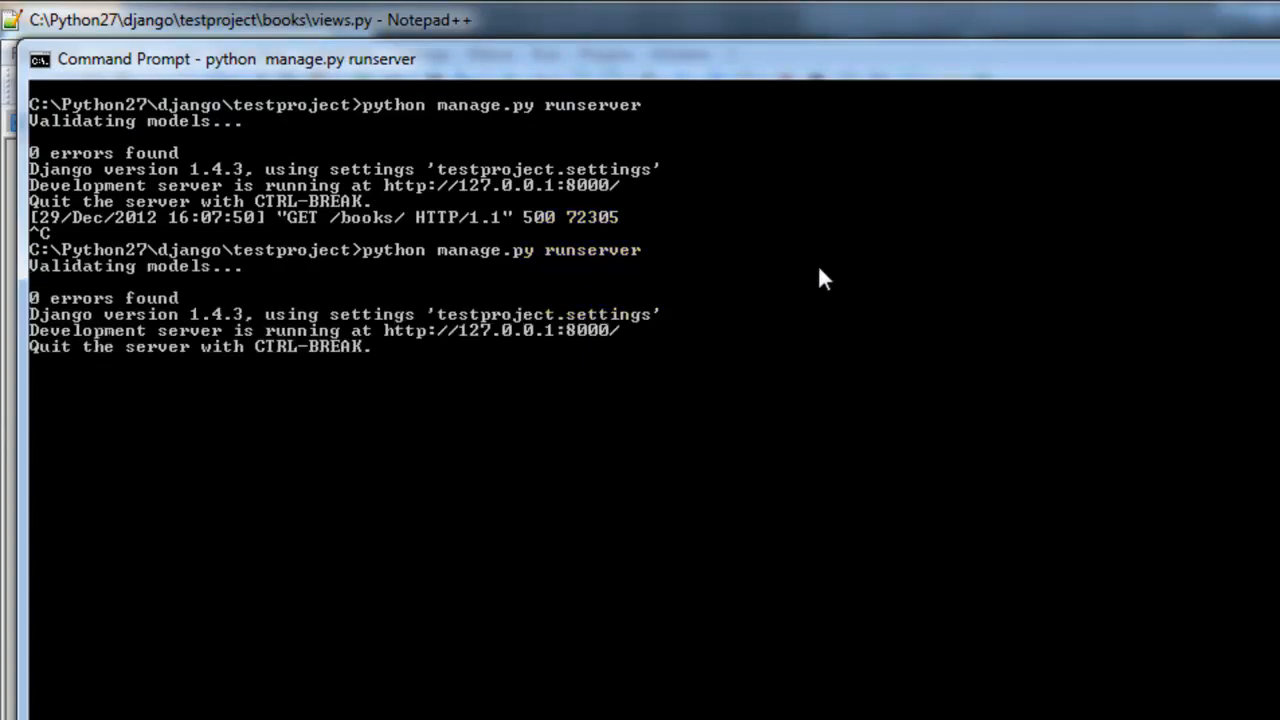
Step: Reload localhost:8000/books/ in Firefox to show "hello. this is a TEST!"
key(alt+Tab)
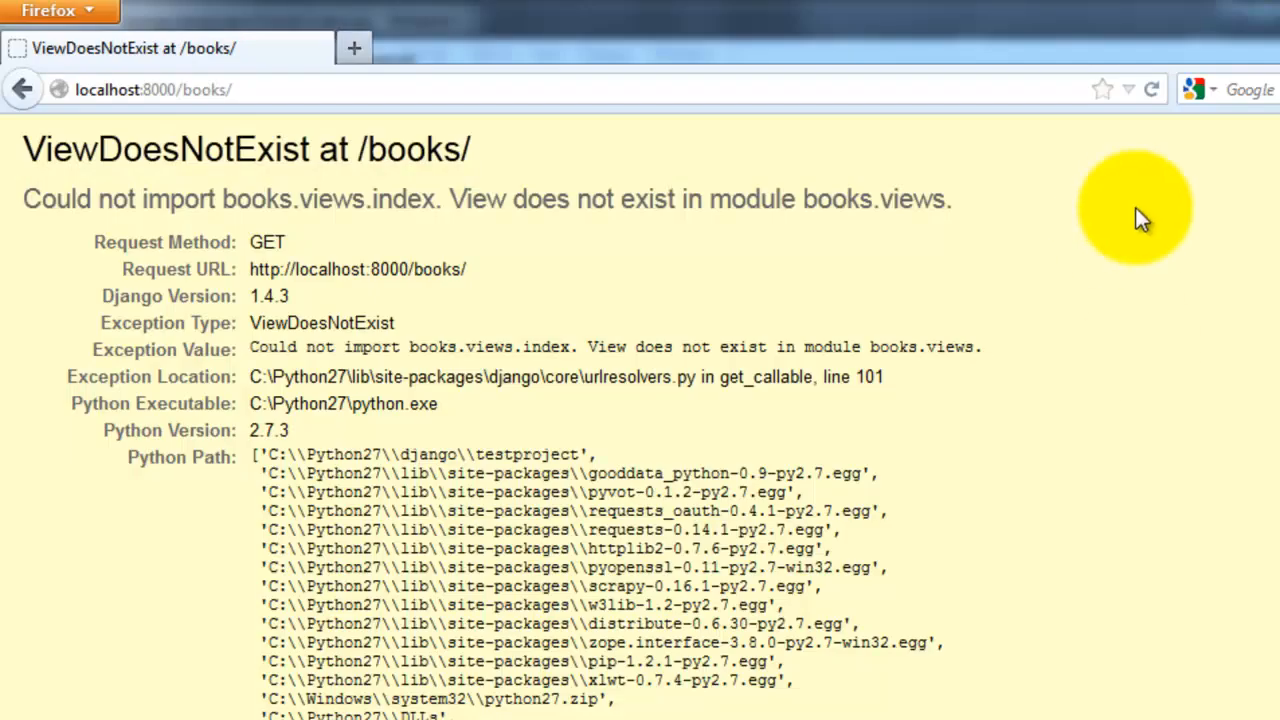
click(1152, 91)
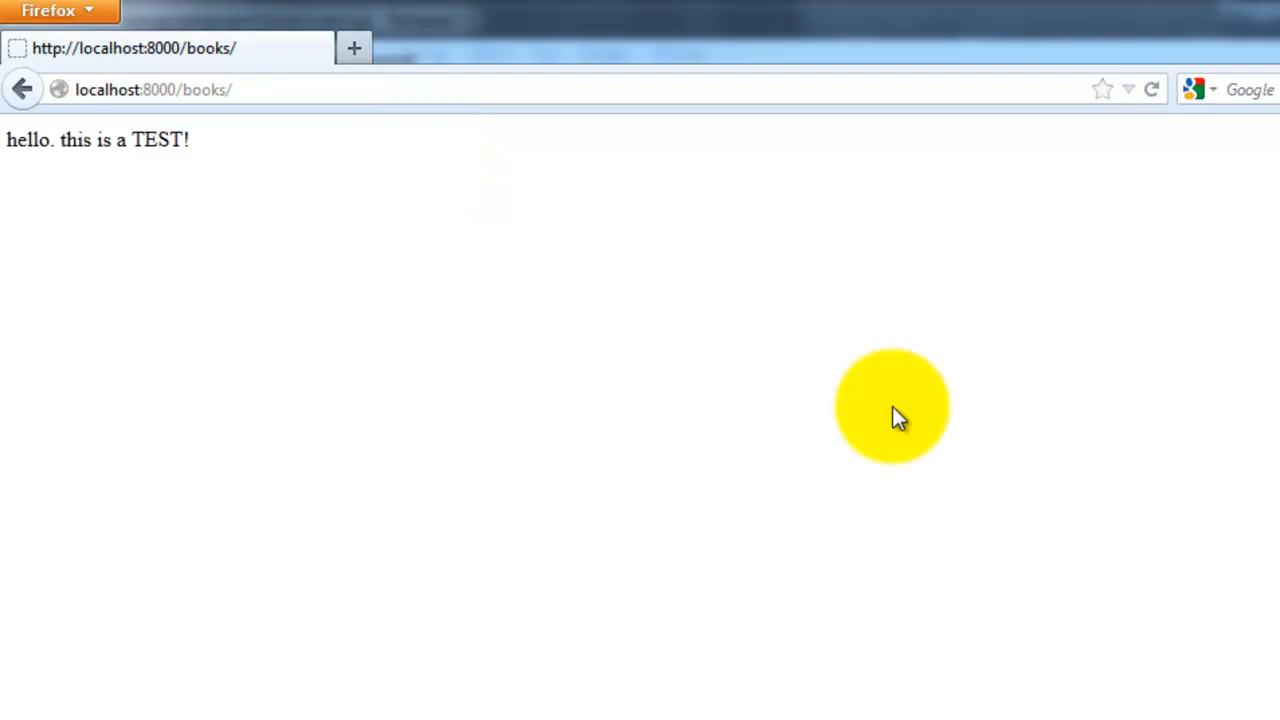
Step: Import Books and fetch all books into books_list inside the index view
key(alt+Tab)
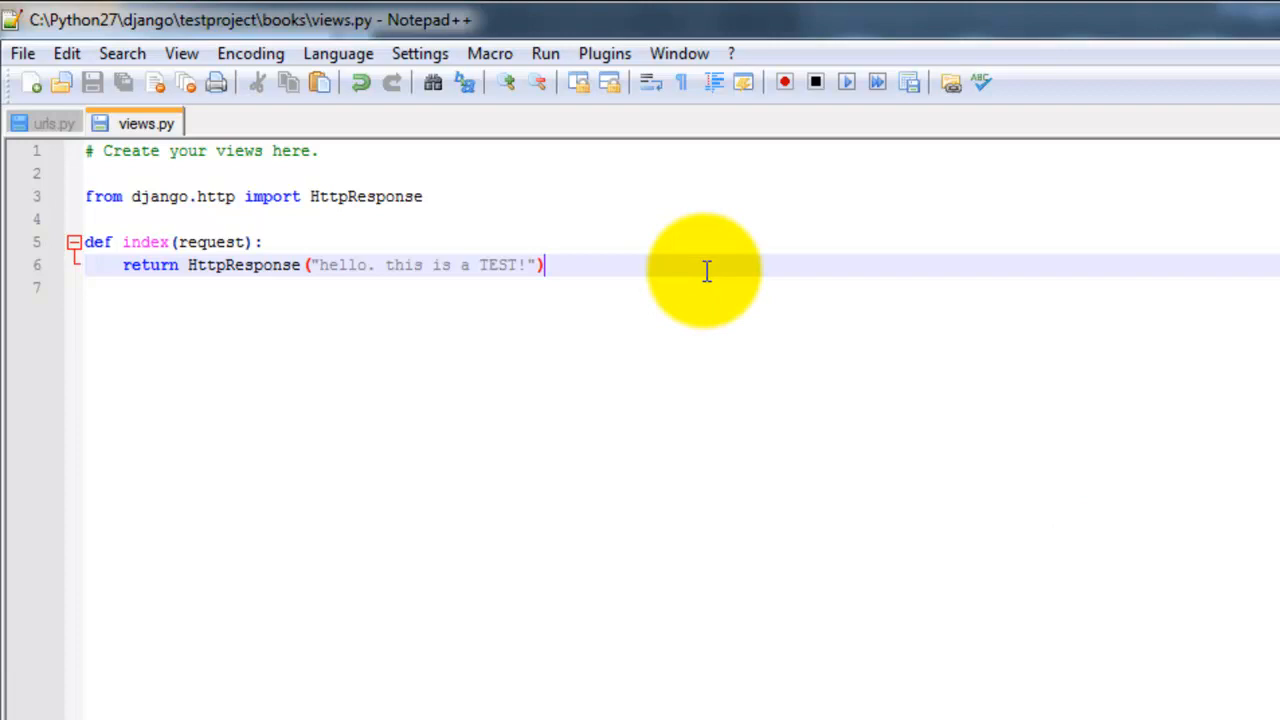
click(457, 196)
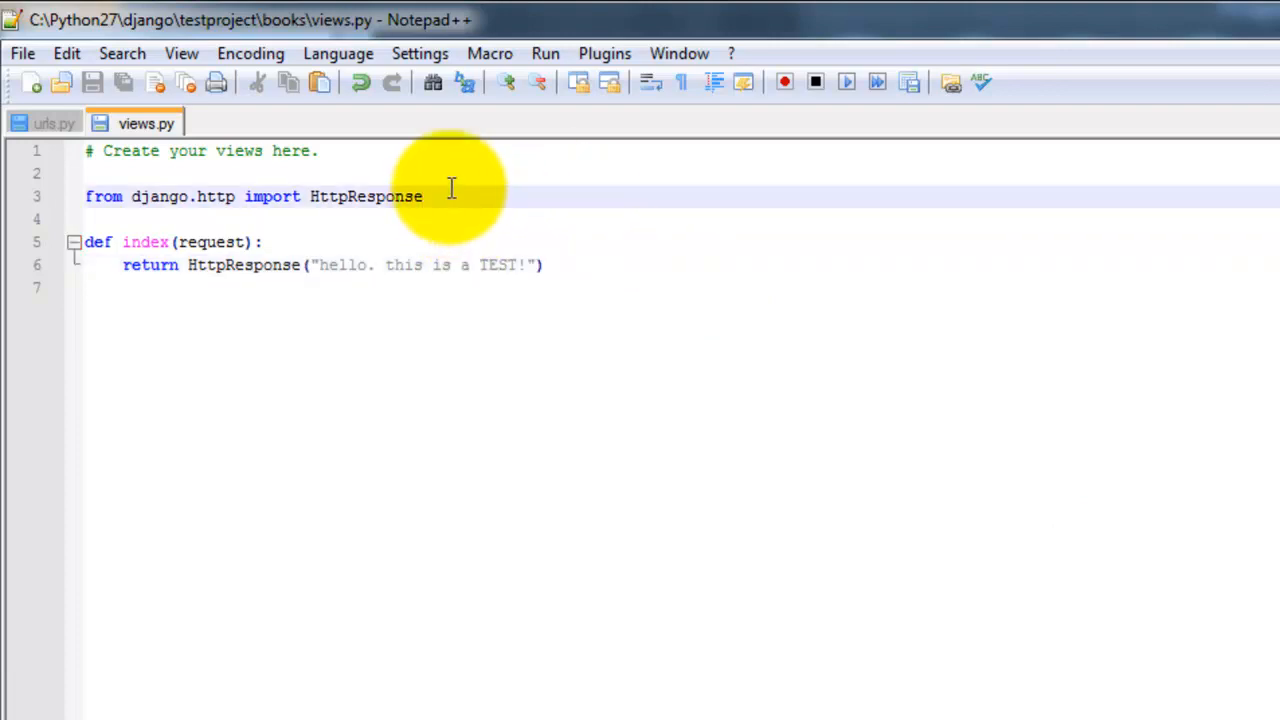
key(Return)
text(from )
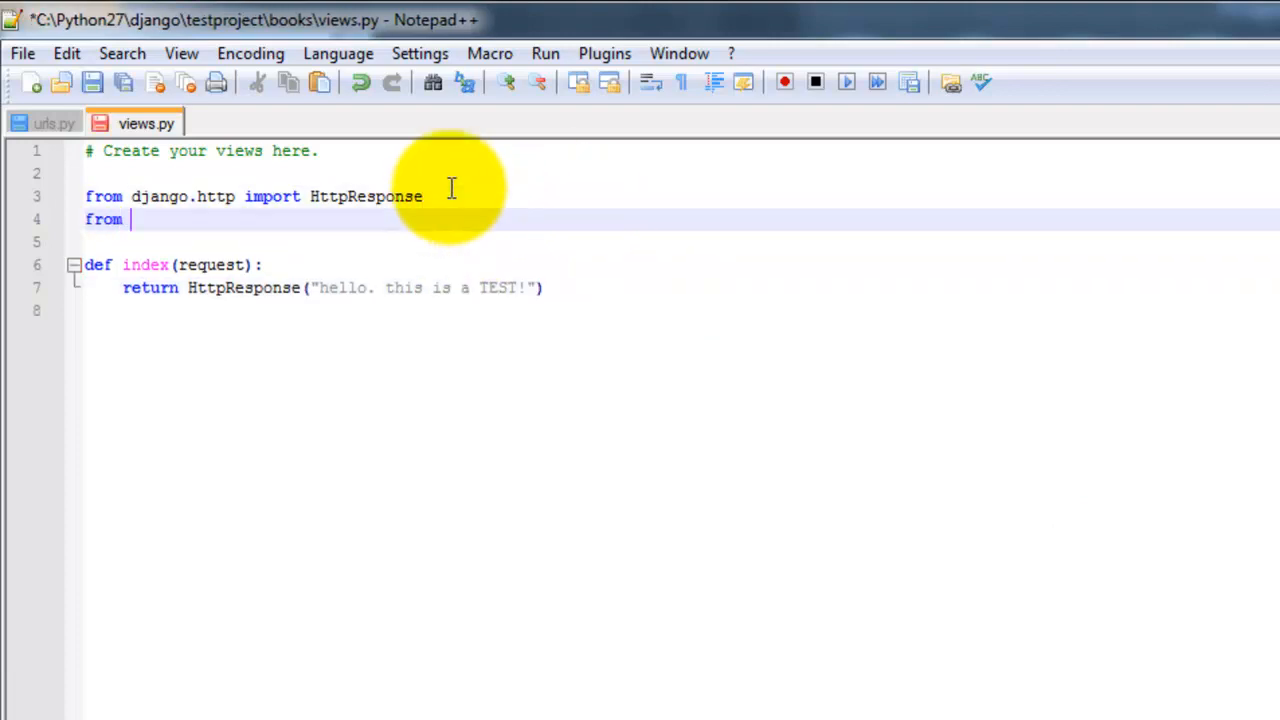
text(books.)
text(mode)
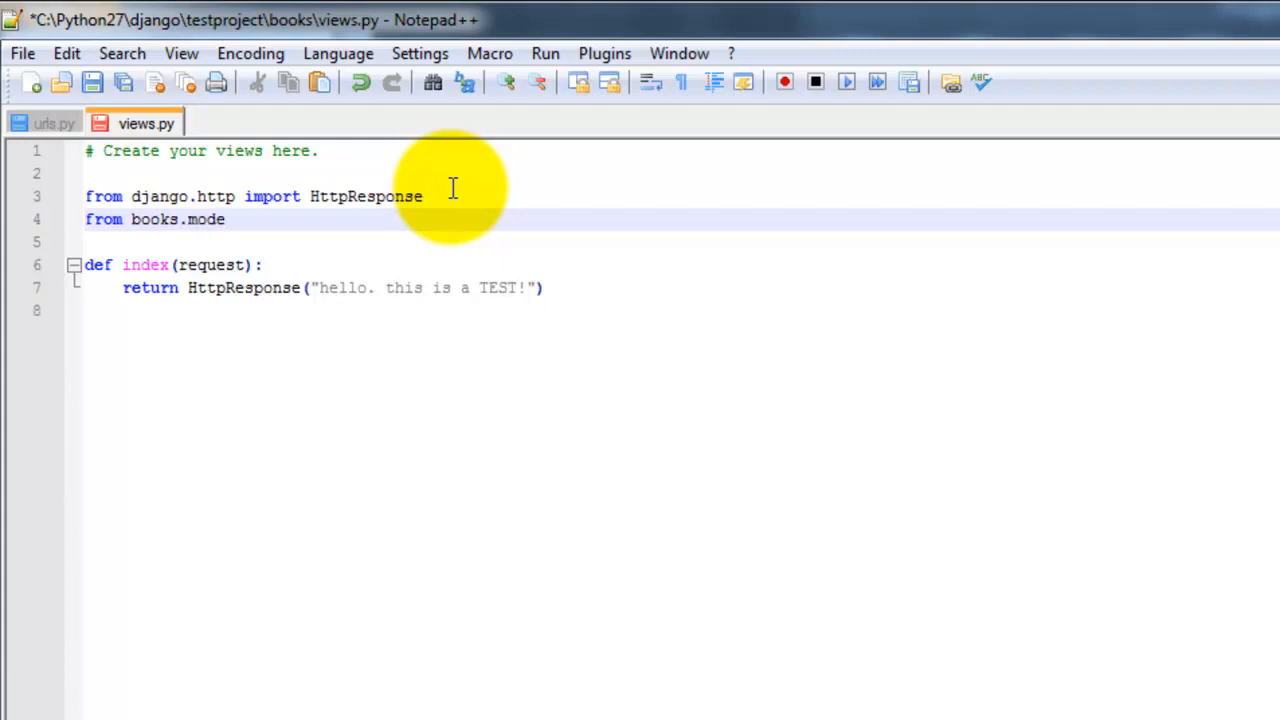
text(ls im)
text(port Book)
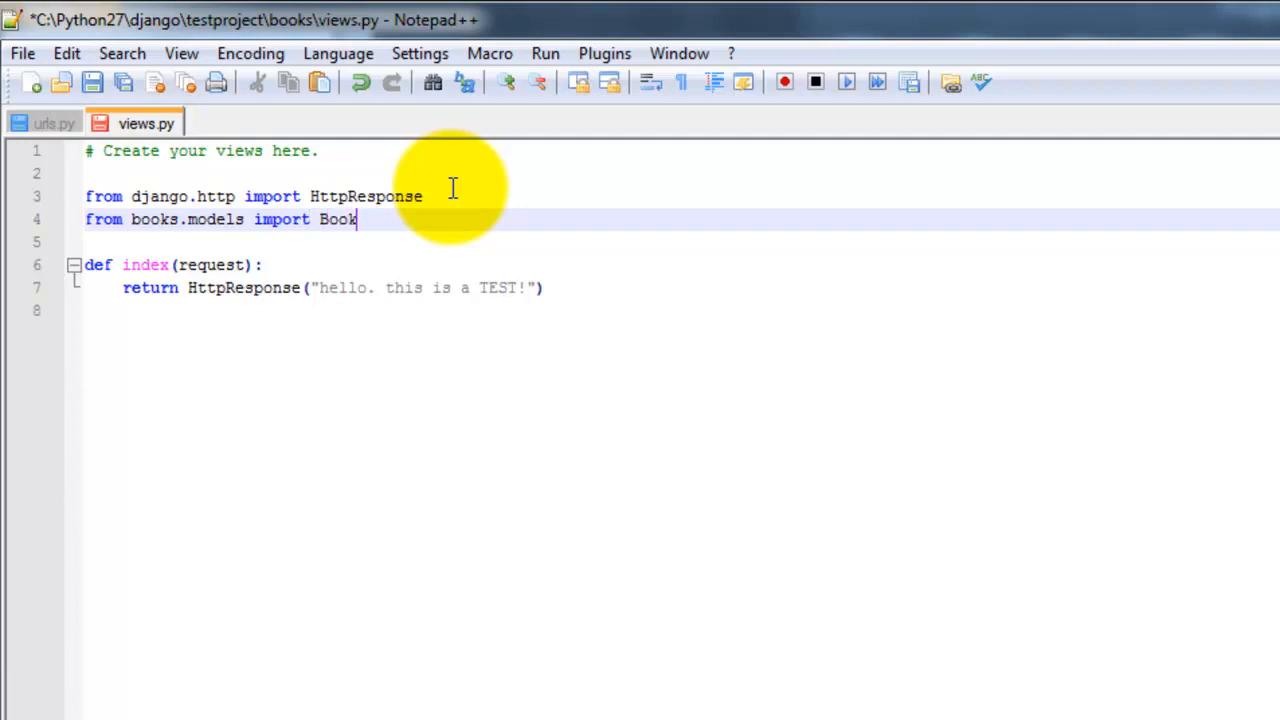
text(s)
click(310, 264)
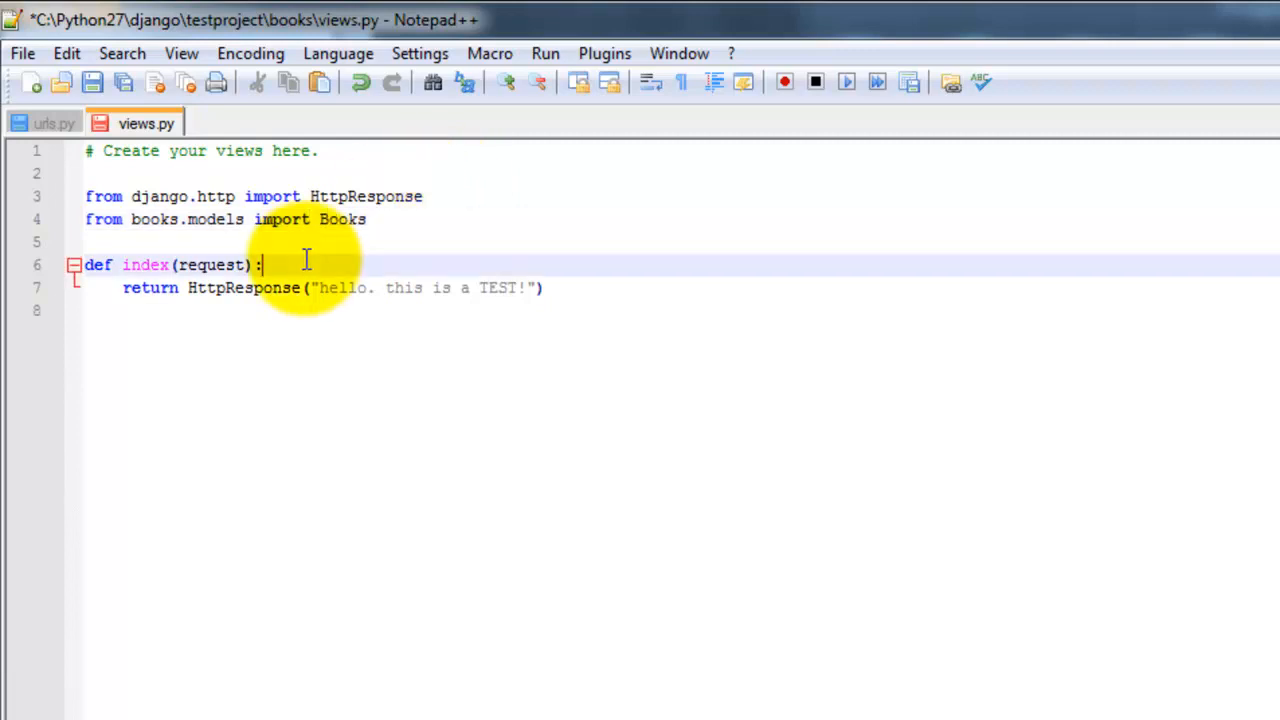
key(Return)
text(boo)
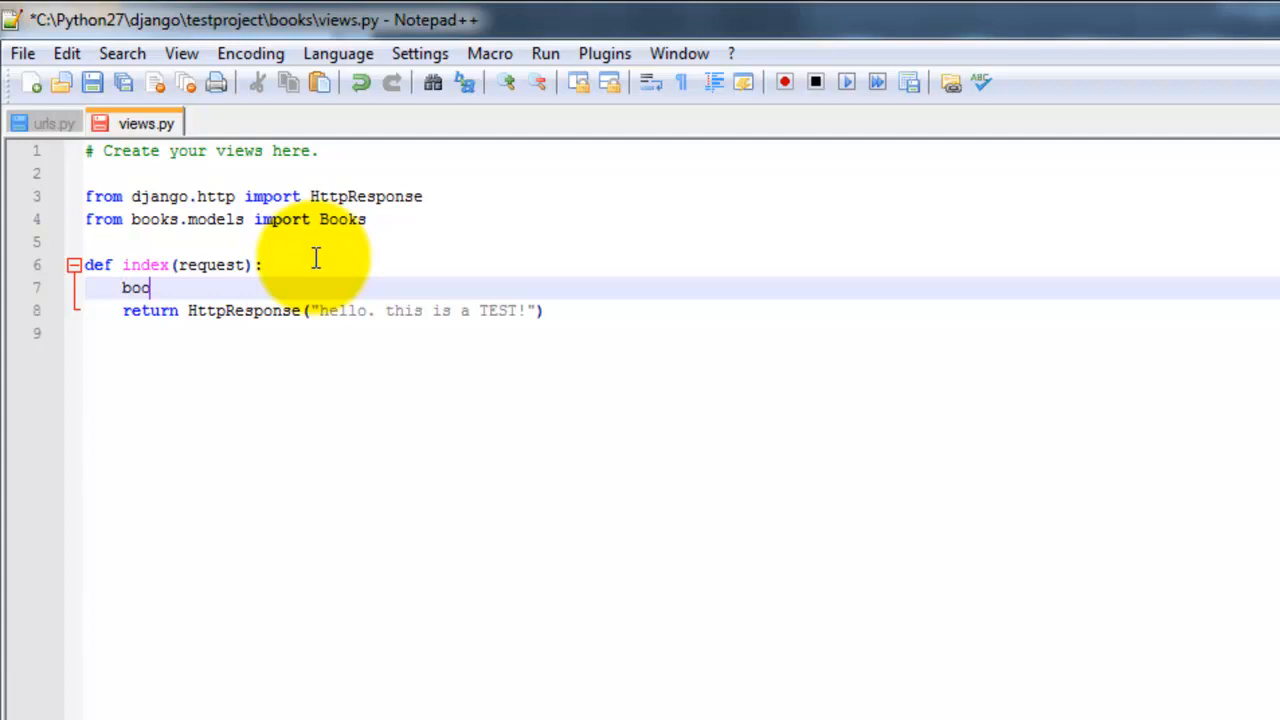
text(ks_)
text(list = )
text(Books)
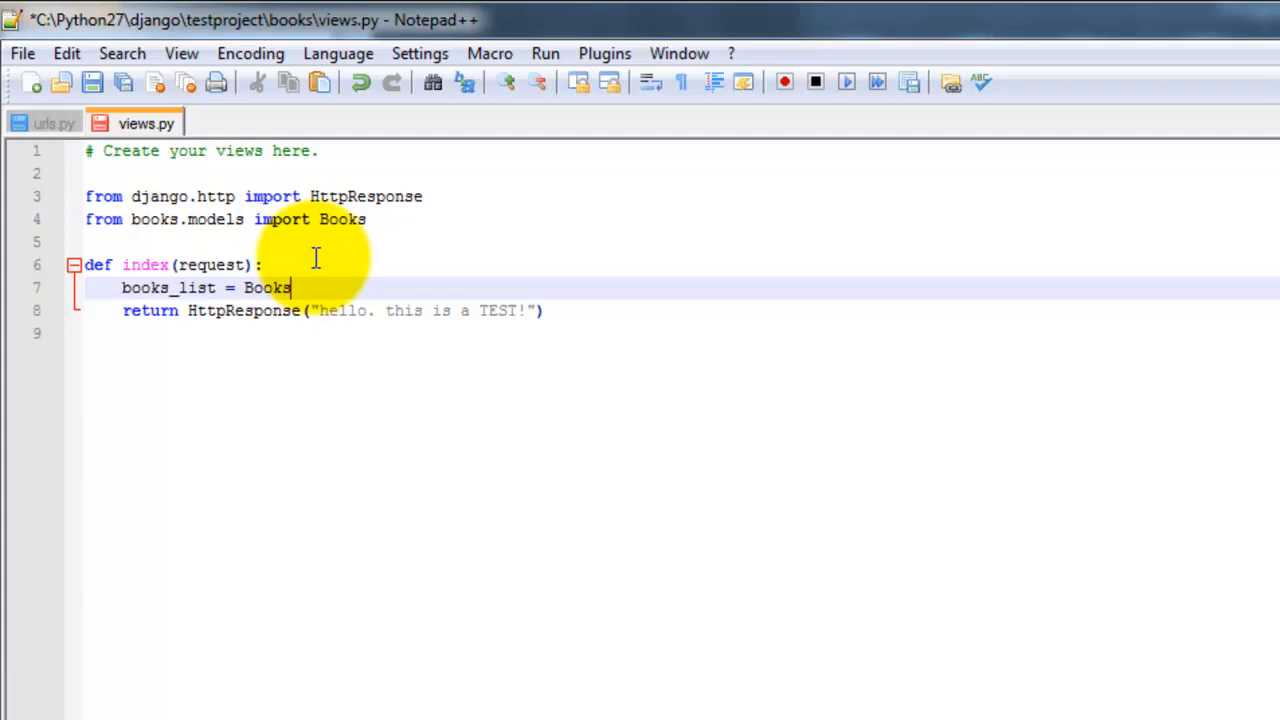
text(.objects)
text(.all()
text())
Step: Replace the "hello. this is a TEST!" string with books_list and save views.py
click(320, 310)
drag(320, 310, 535, 310)
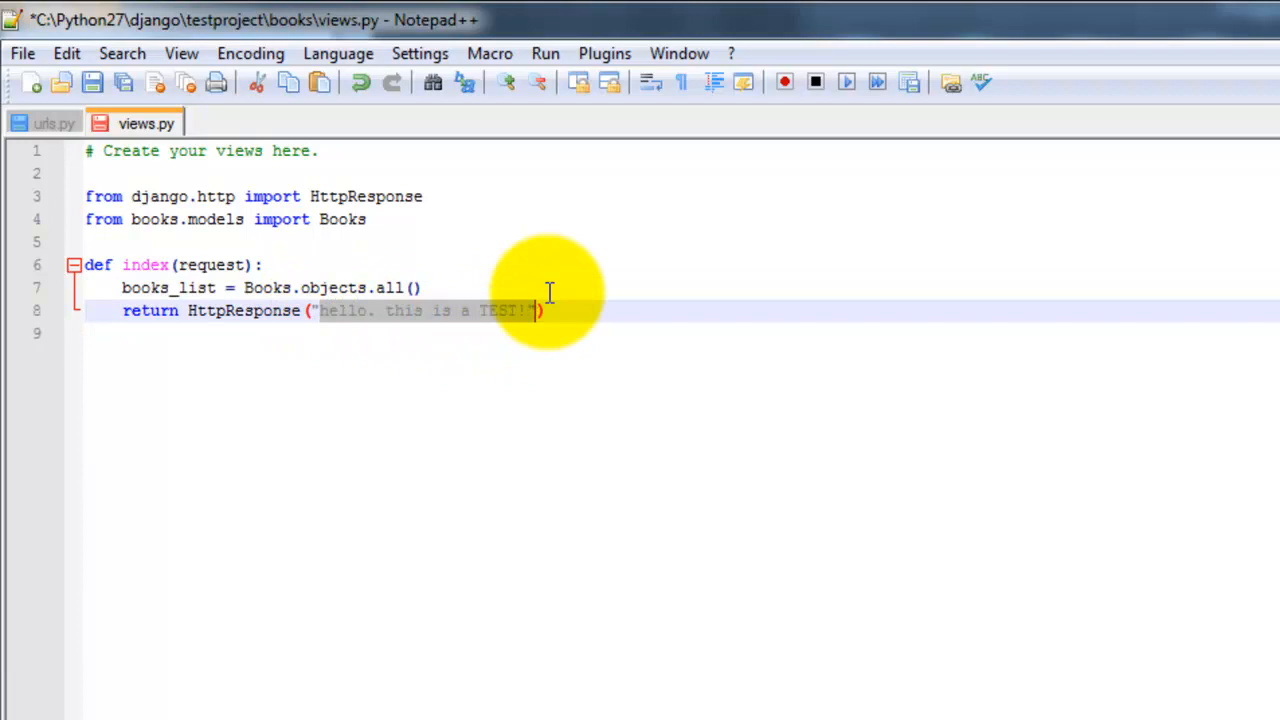
key(BackSpace)
key(BackSpace)
text(books_lis)
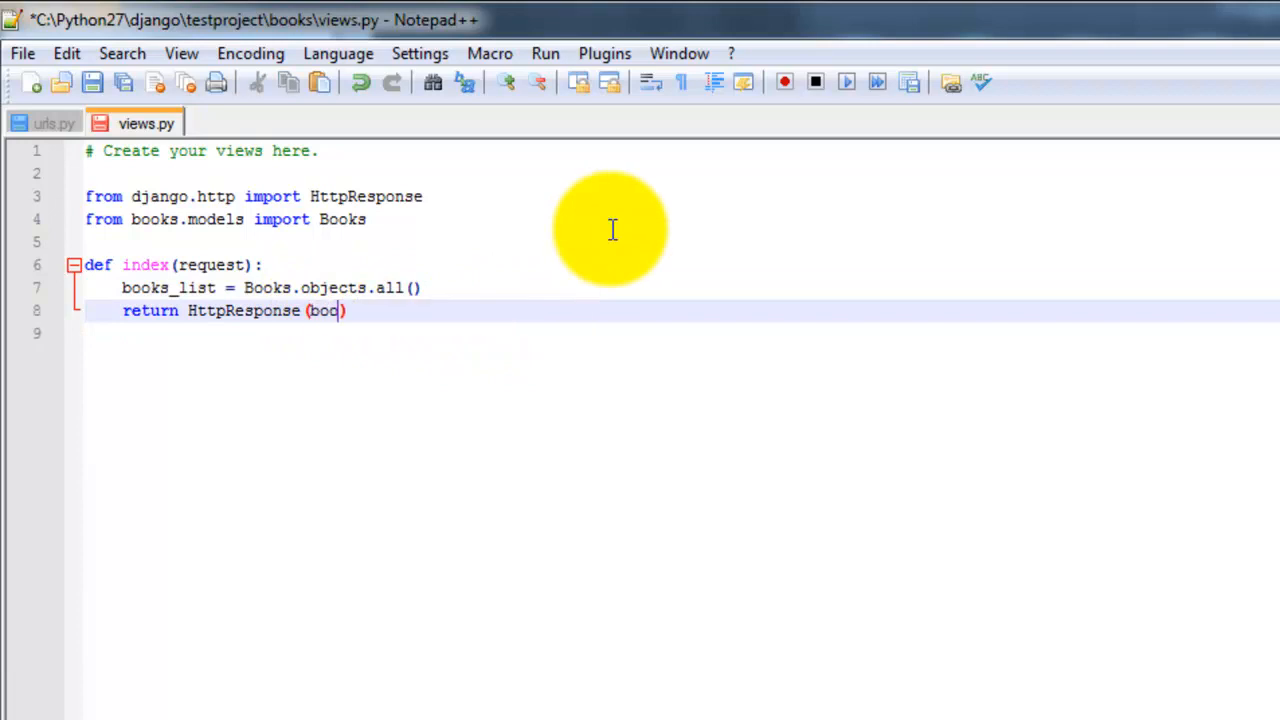
text(t)
key(ctrl+s)
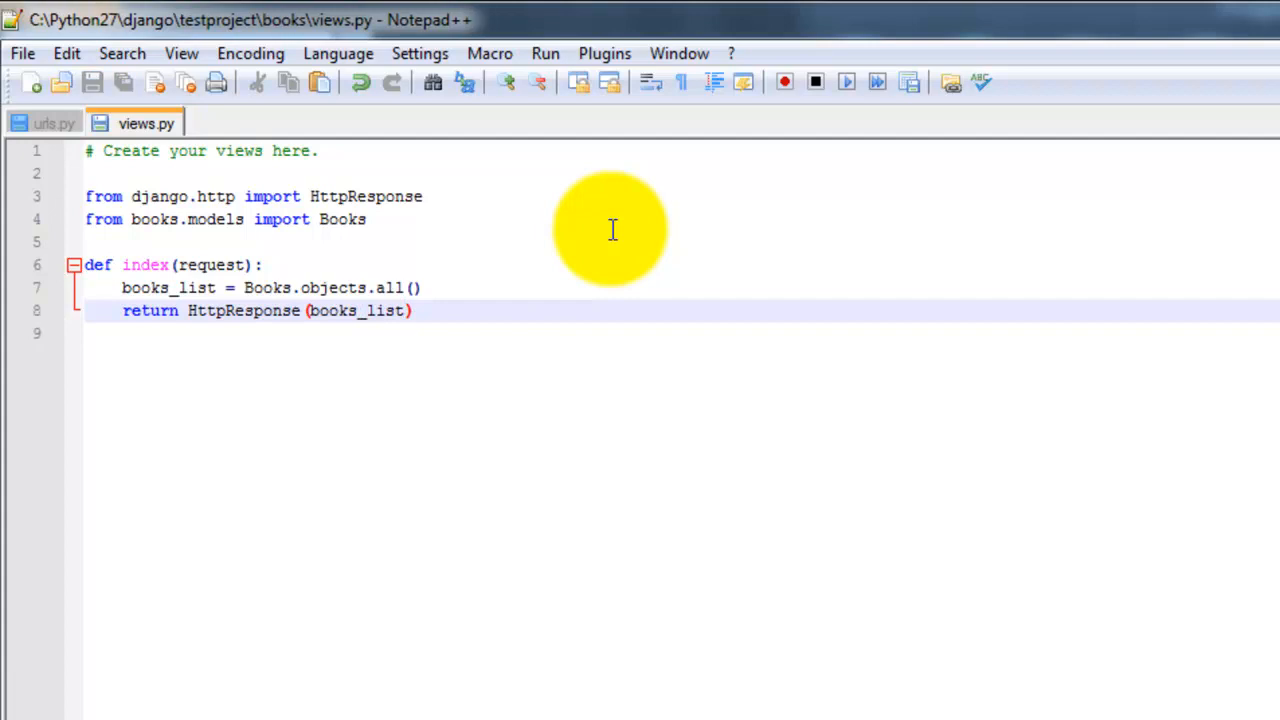
Step: Reload localhost:8000/books/ in Firefox so the three books with authors appear
key(alt+Tab)
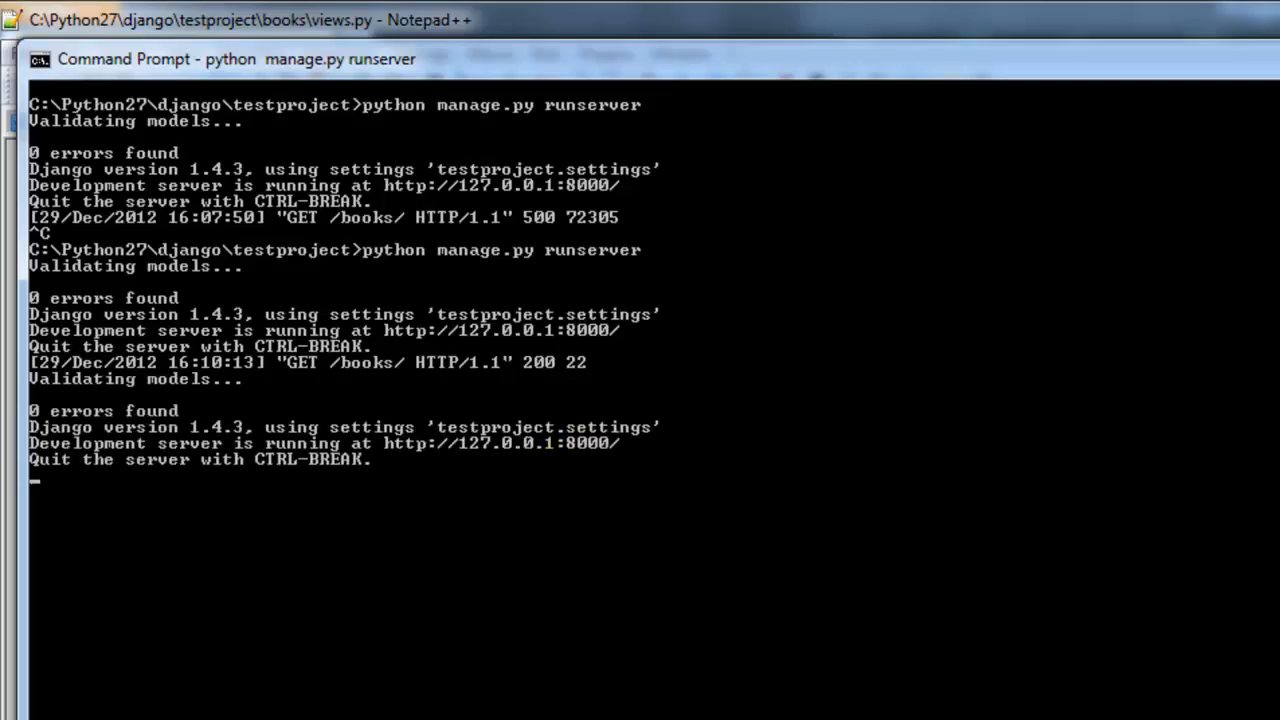
key(alt+Tab)
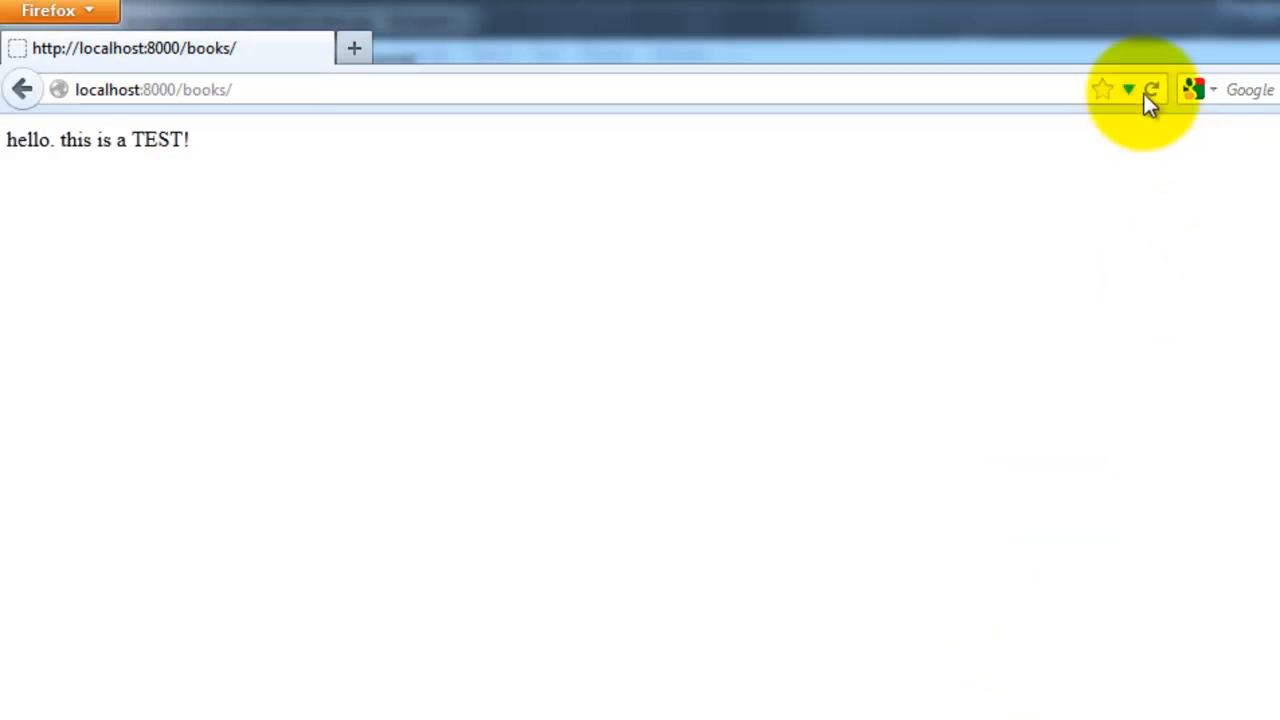
click(1153, 92)
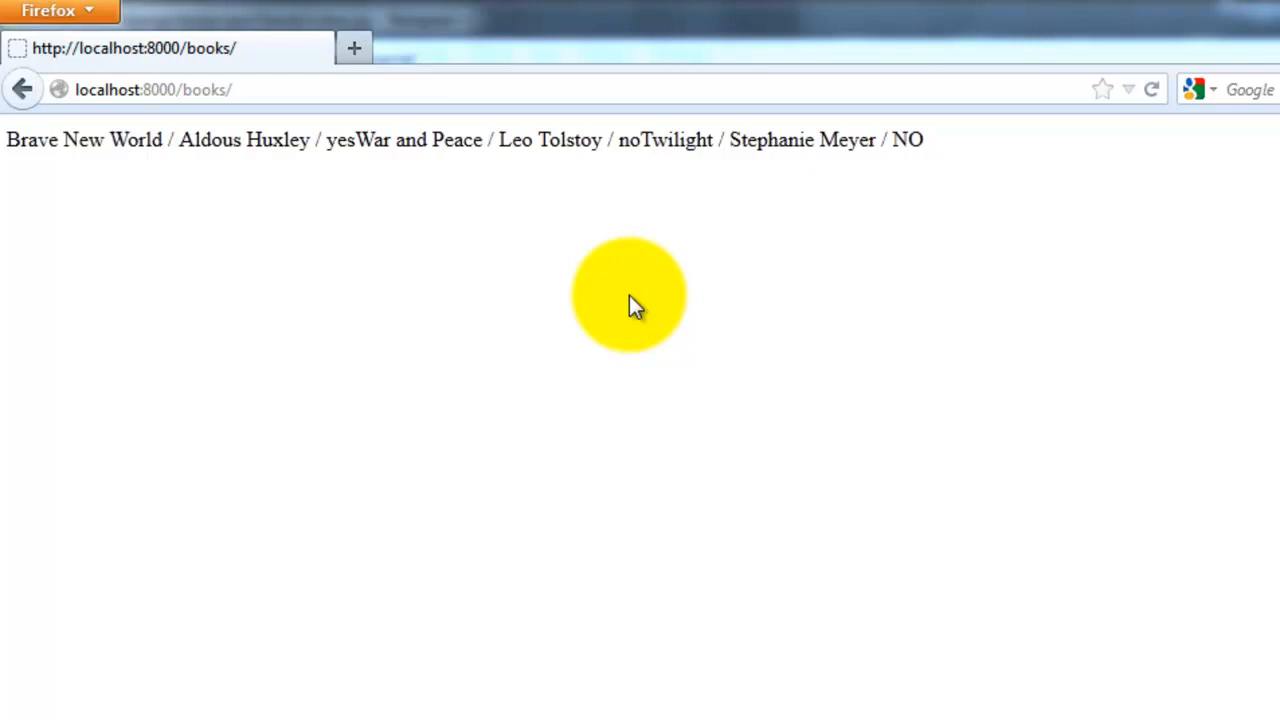
Step: Stop the development server with Ctrl+C and move up to the django folder
key(alt+Tab)
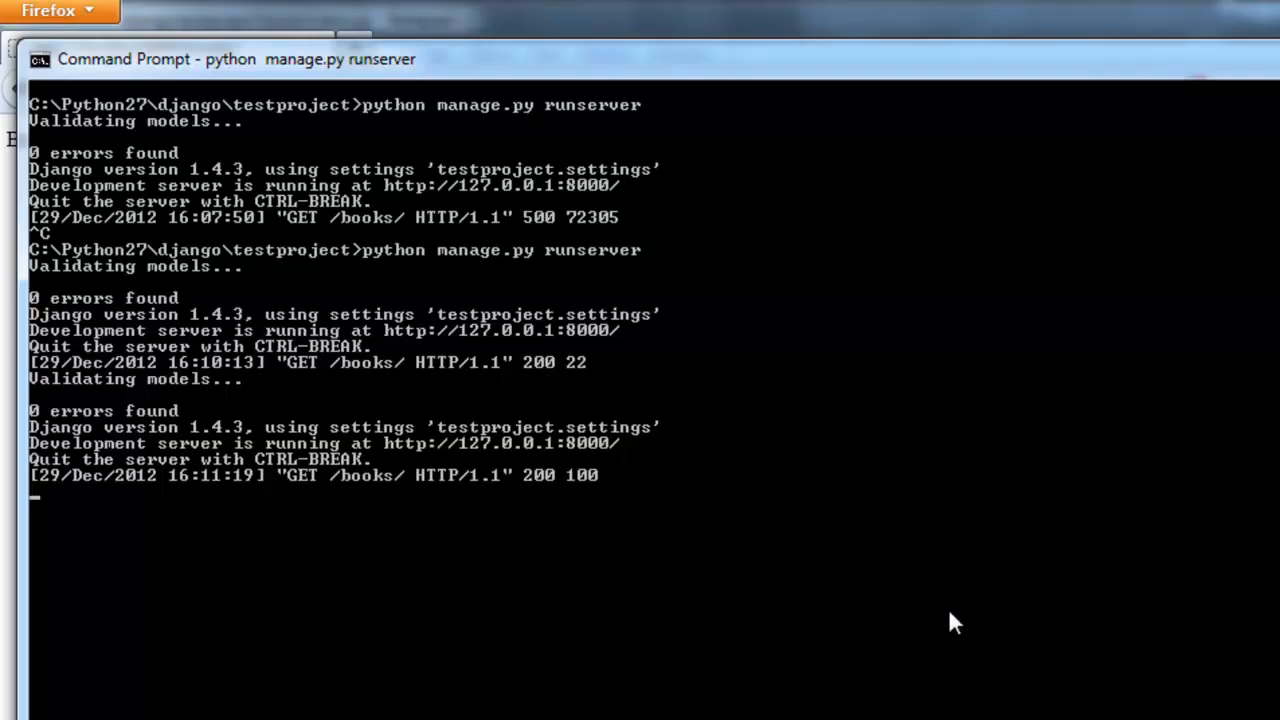
key(ctrl+c)
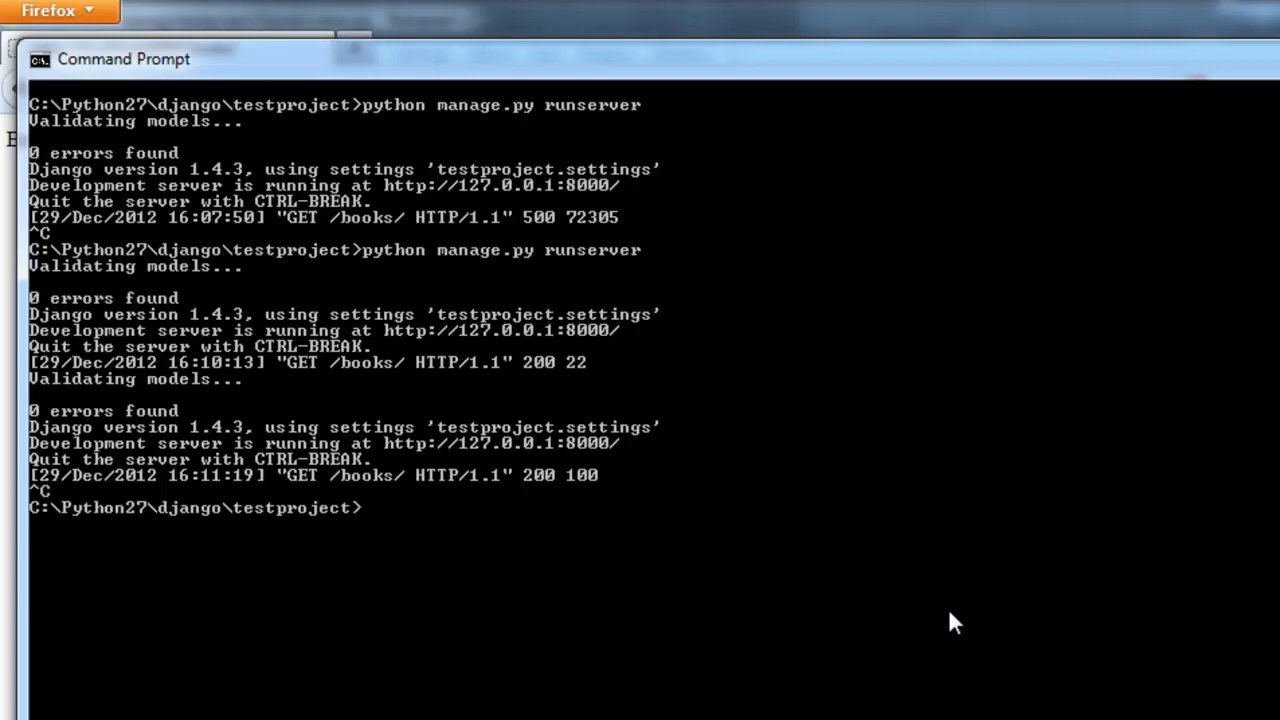
text(cd ..)
key(Return)
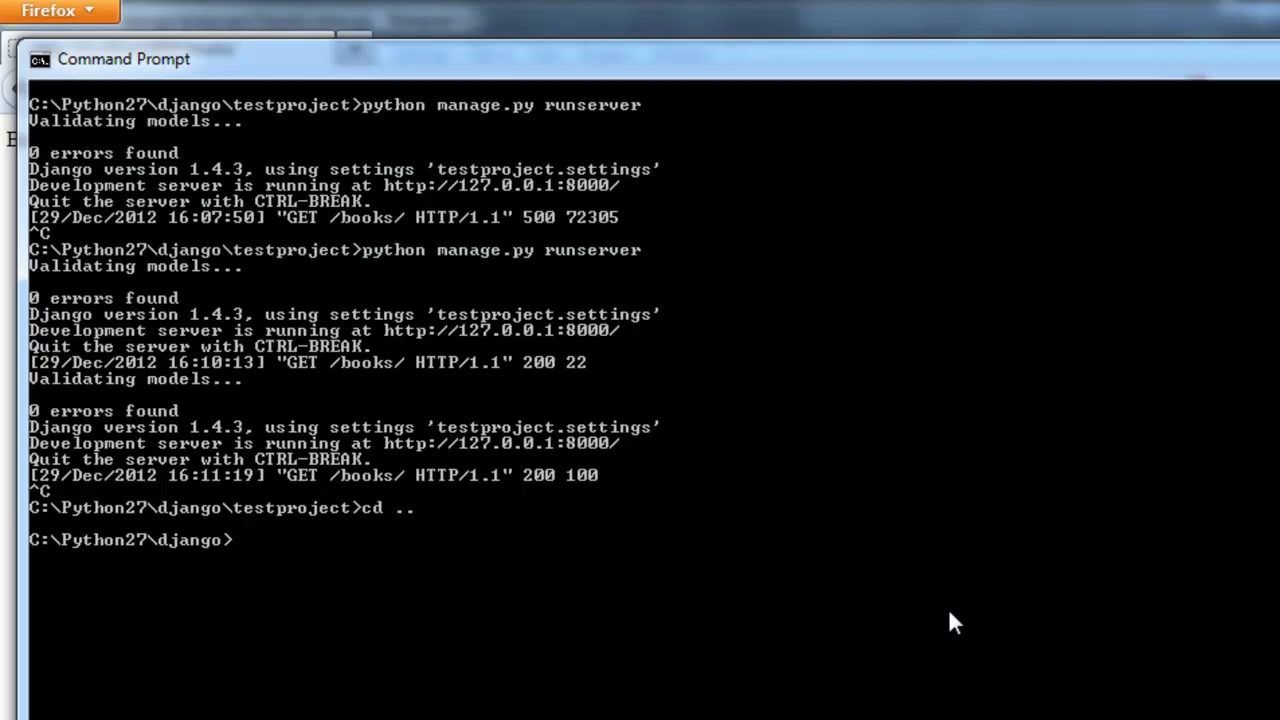
text(md)
text( tem)
text(plates)
Step: Create a templates folder and a books subfolder inside it (md templates, md books)
key(Return)
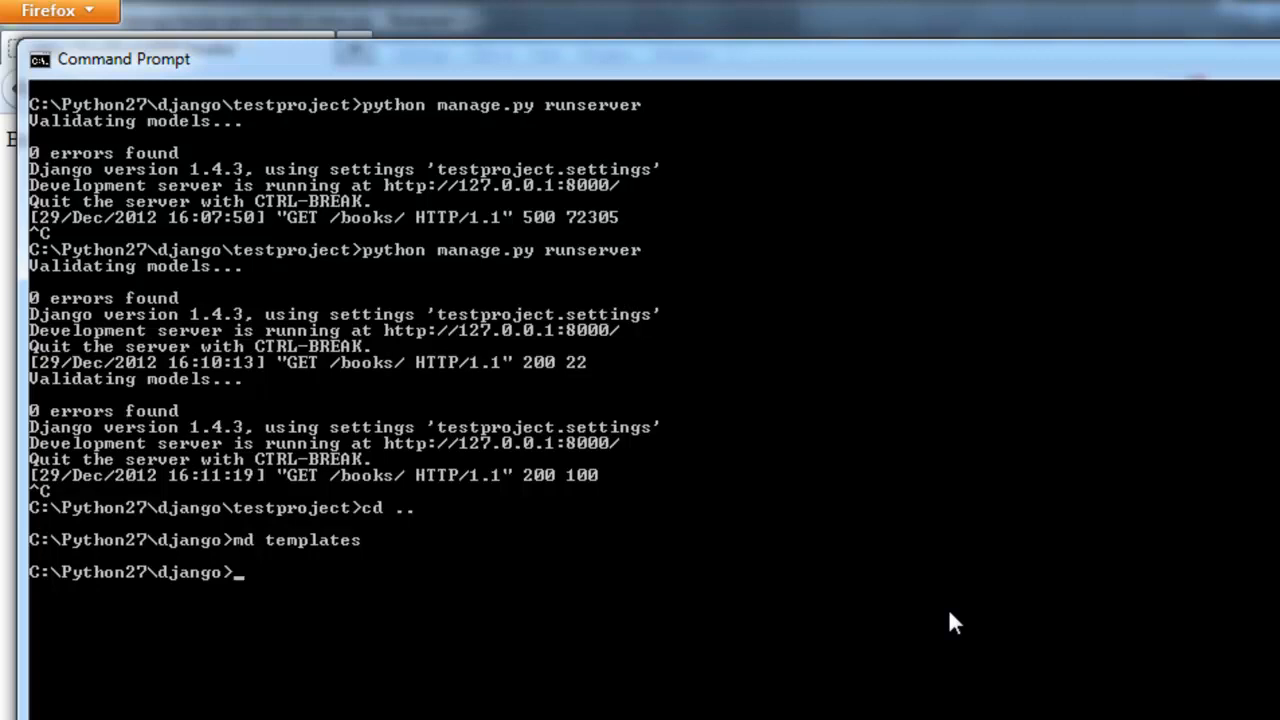
text(cd t)
text(esmpla)
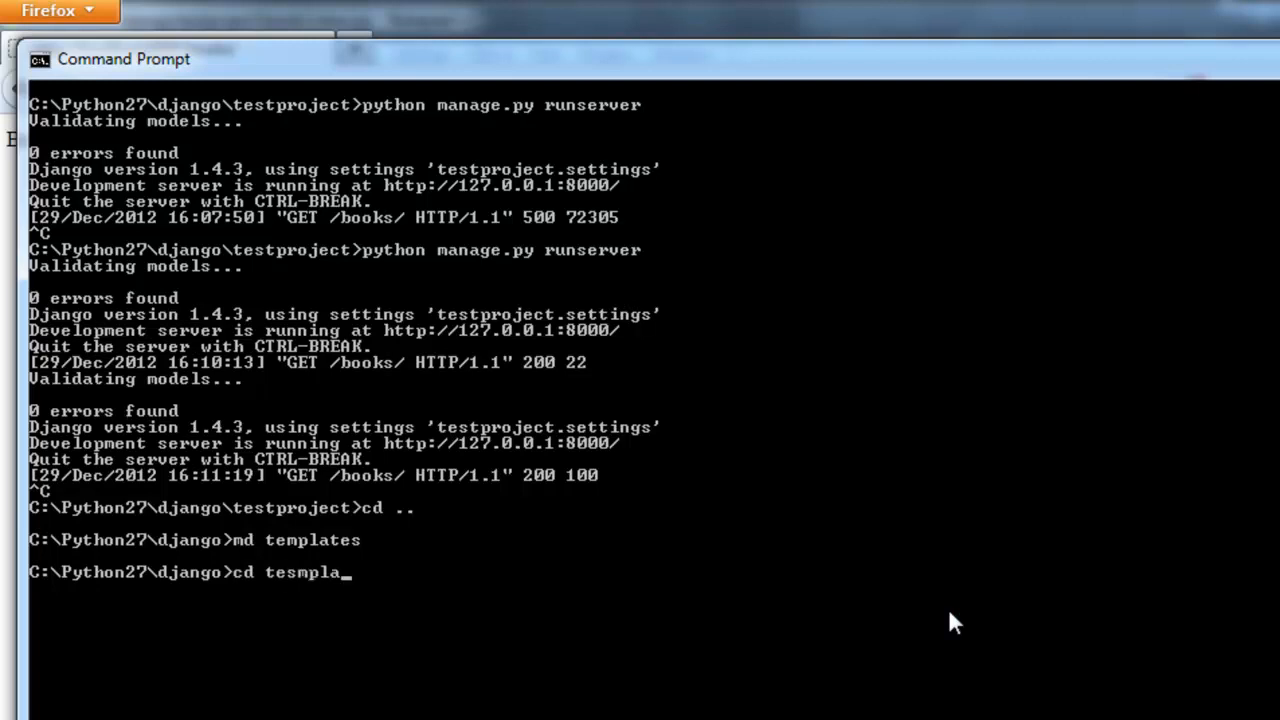
key(BackSpace)
key(BackSpace)
key(BackSpace)
key(BackSpace)
key(BackSpace)
text(mp)
text(lates)
key(Return)
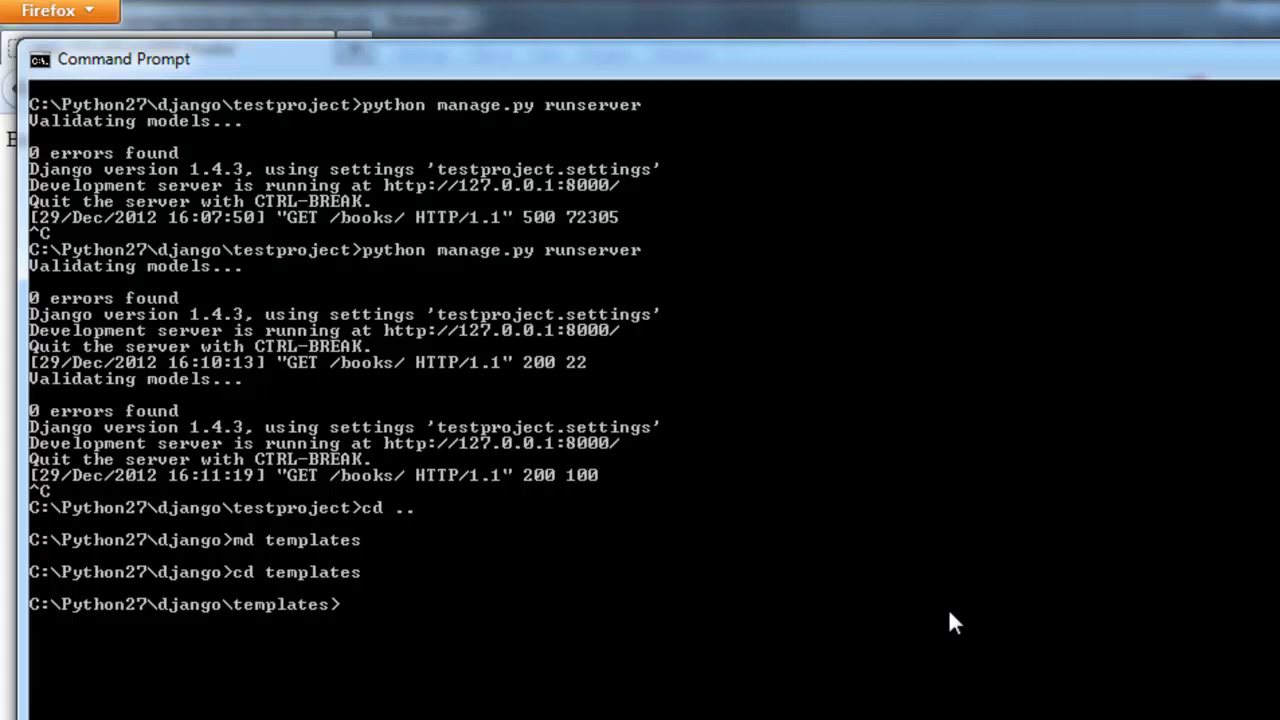
text(md boo)
text(ks)
key(Return)
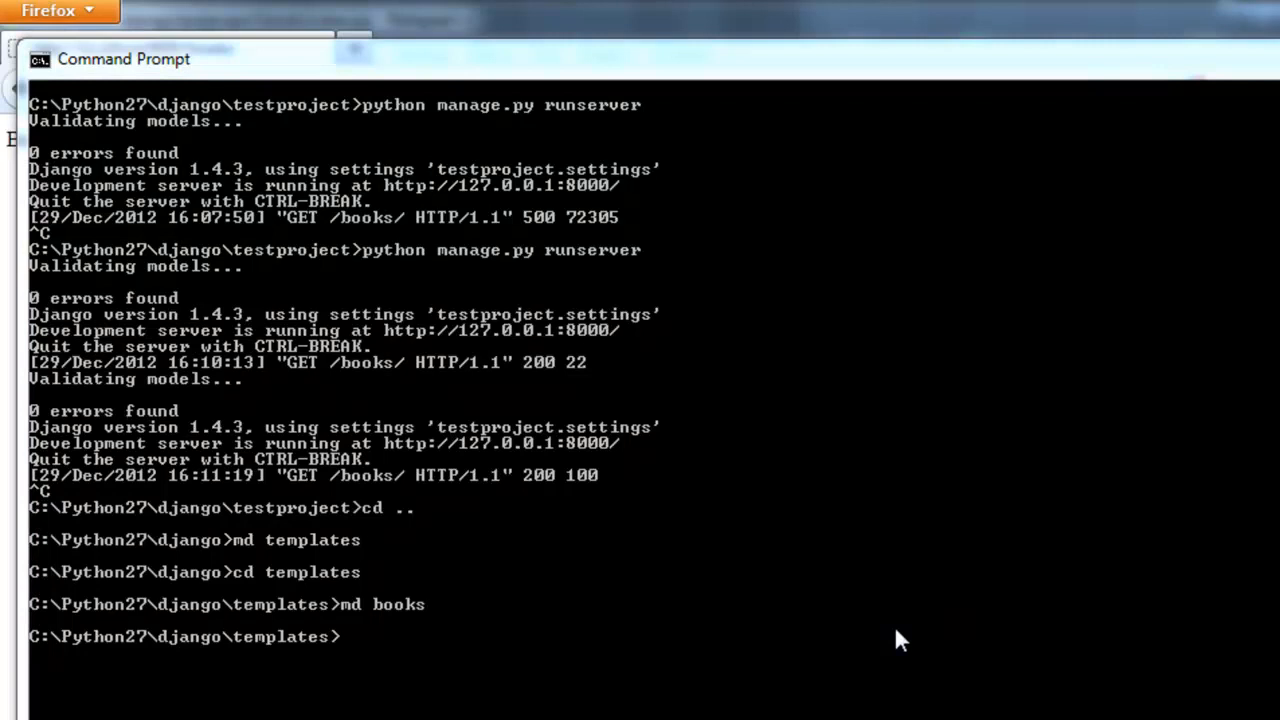
Step: Browse into the inner testproject folder and open settings.py with Edit with Notepad++
key(alt+Tab)
click(570, 460)
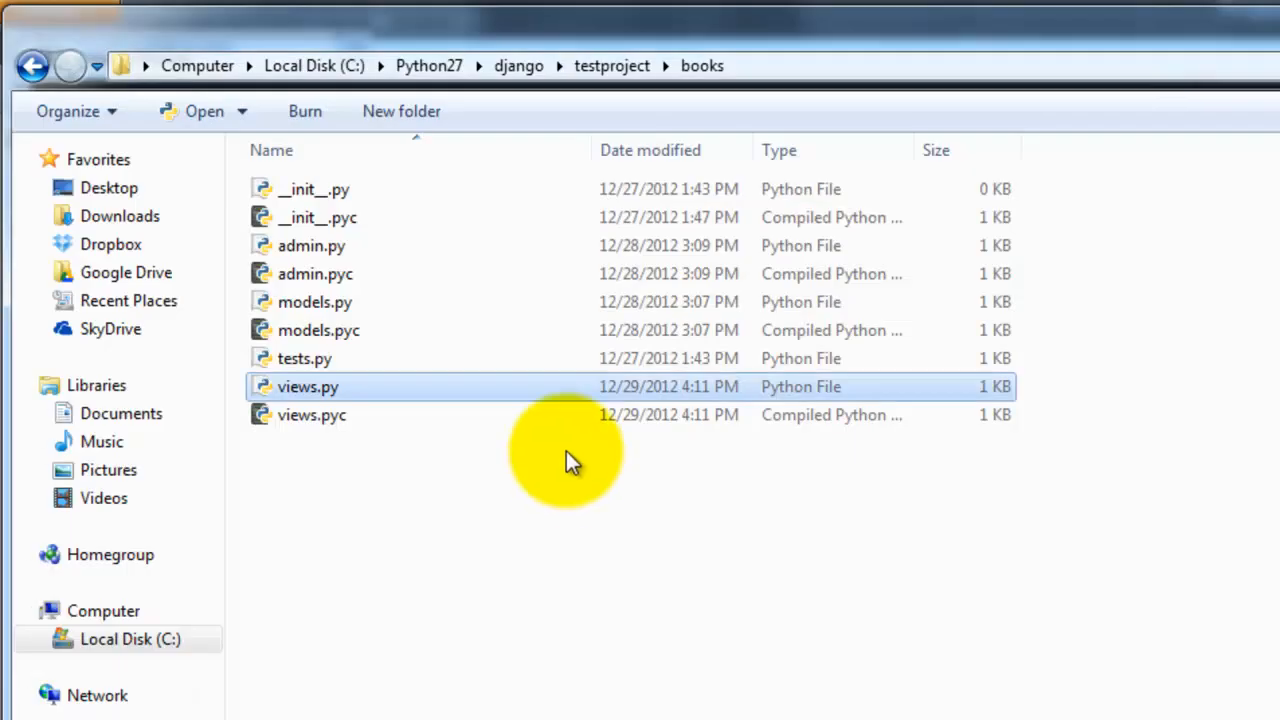
click(32, 65)
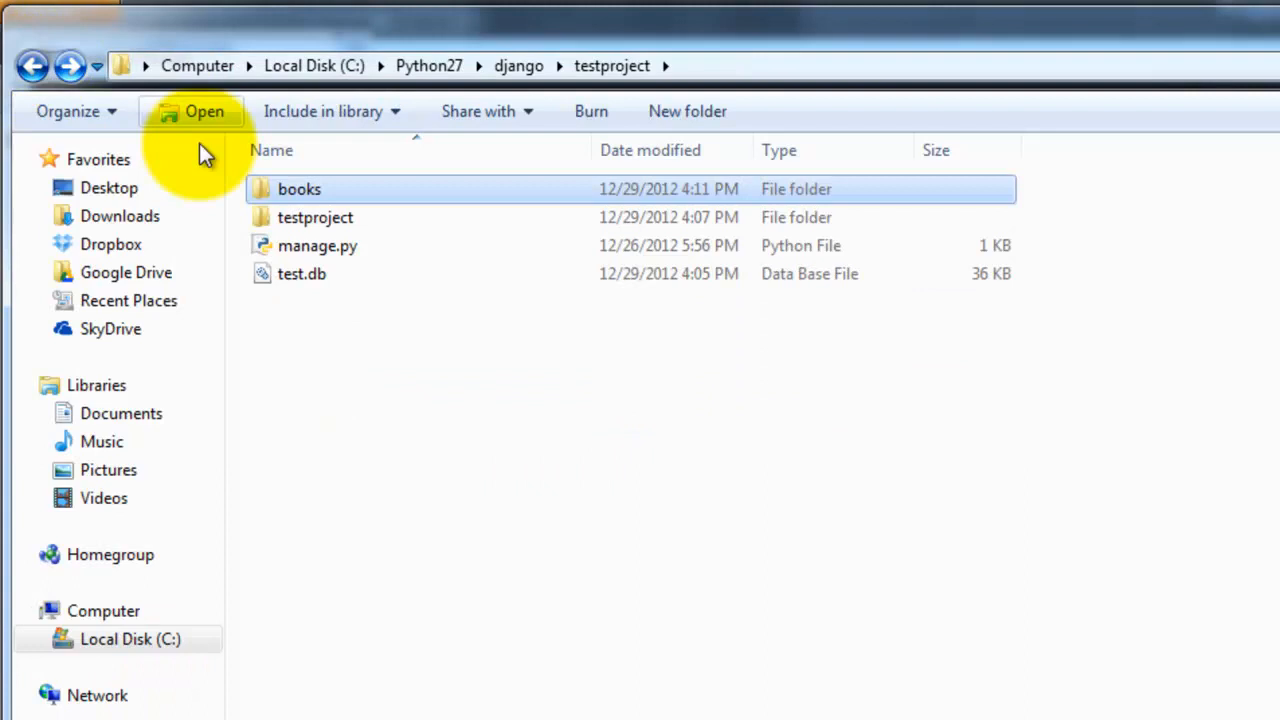
double_click(371, 213)
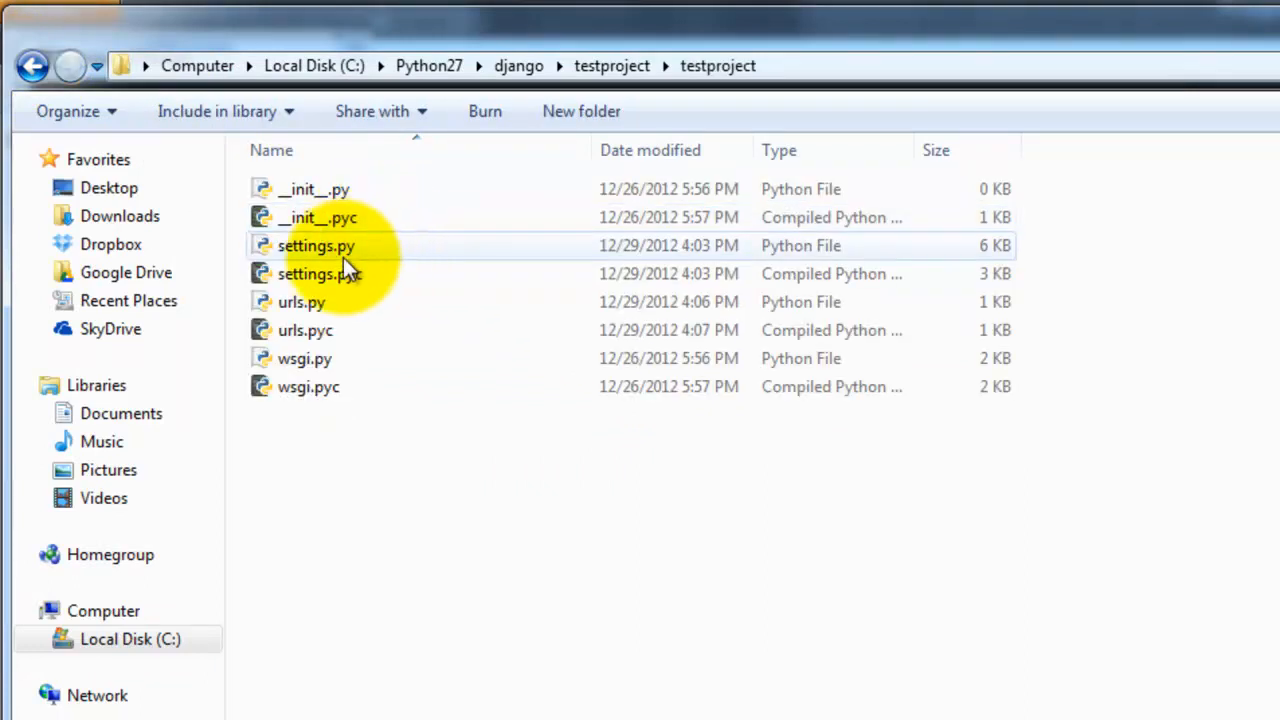
click(338, 248)
right_click(338, 248)
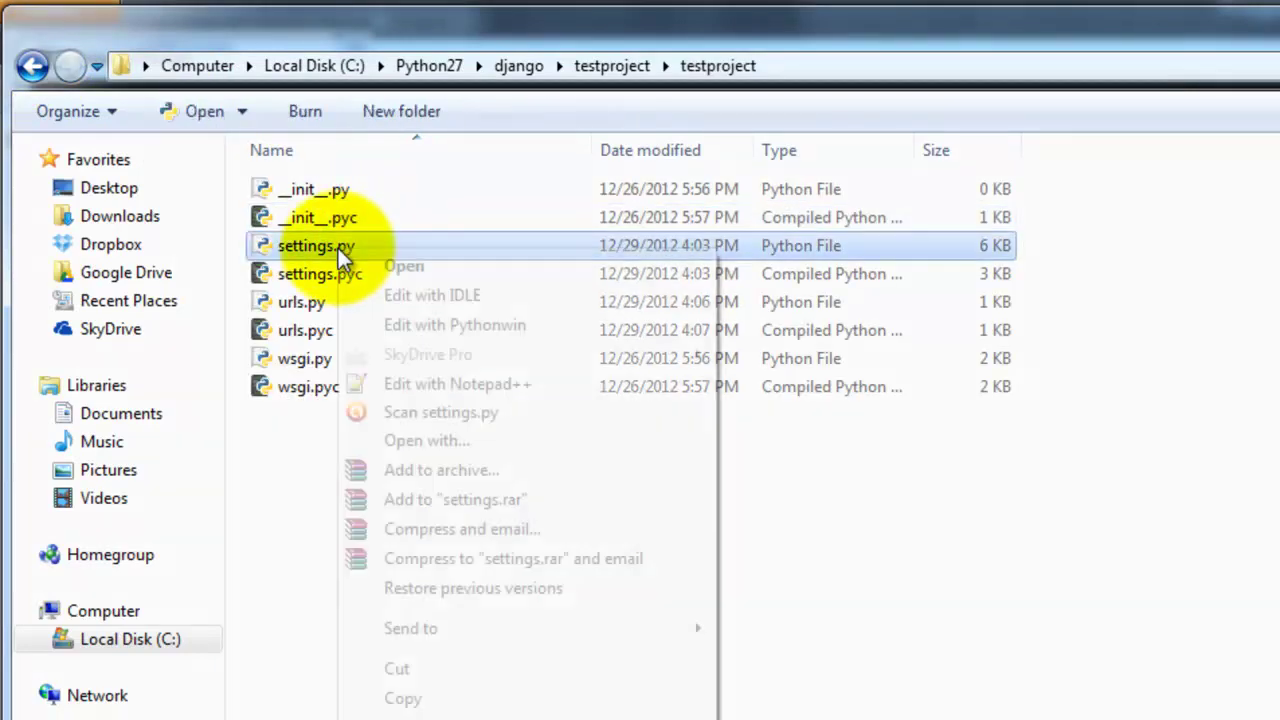
click(479, 382)
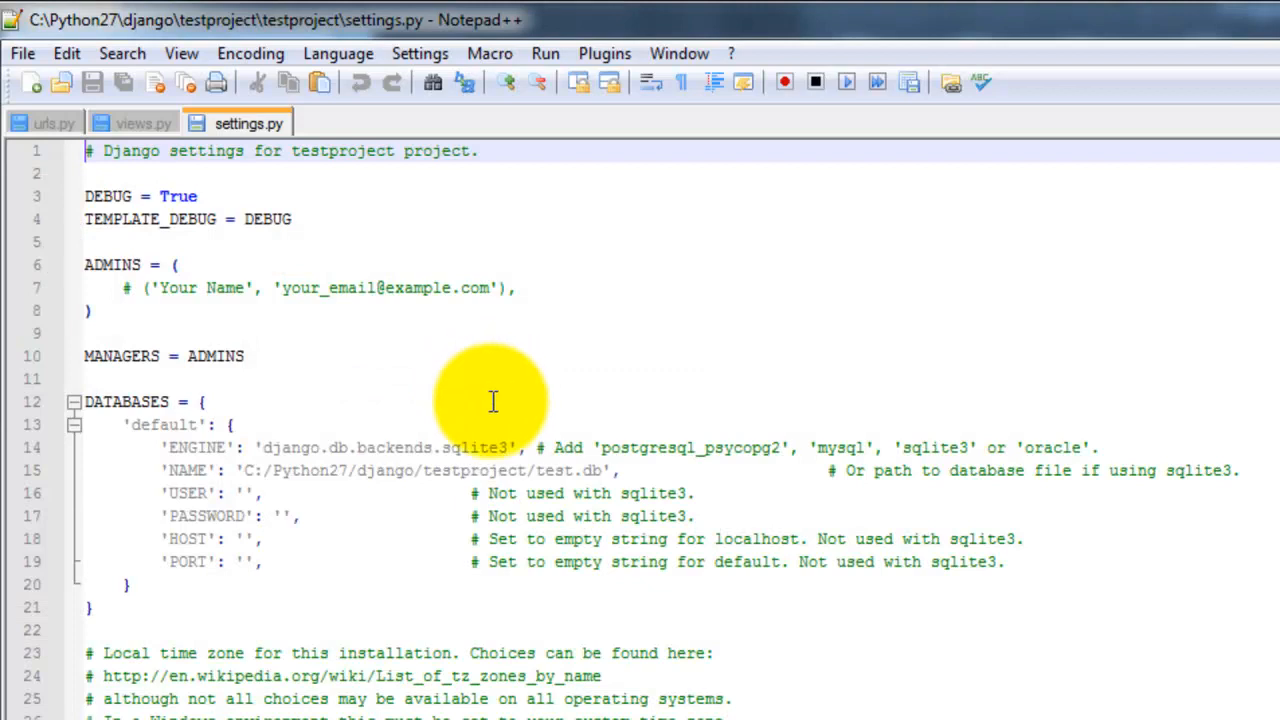
scroll(490, 400, down, 3)
scroll(490, 400, down, 3)
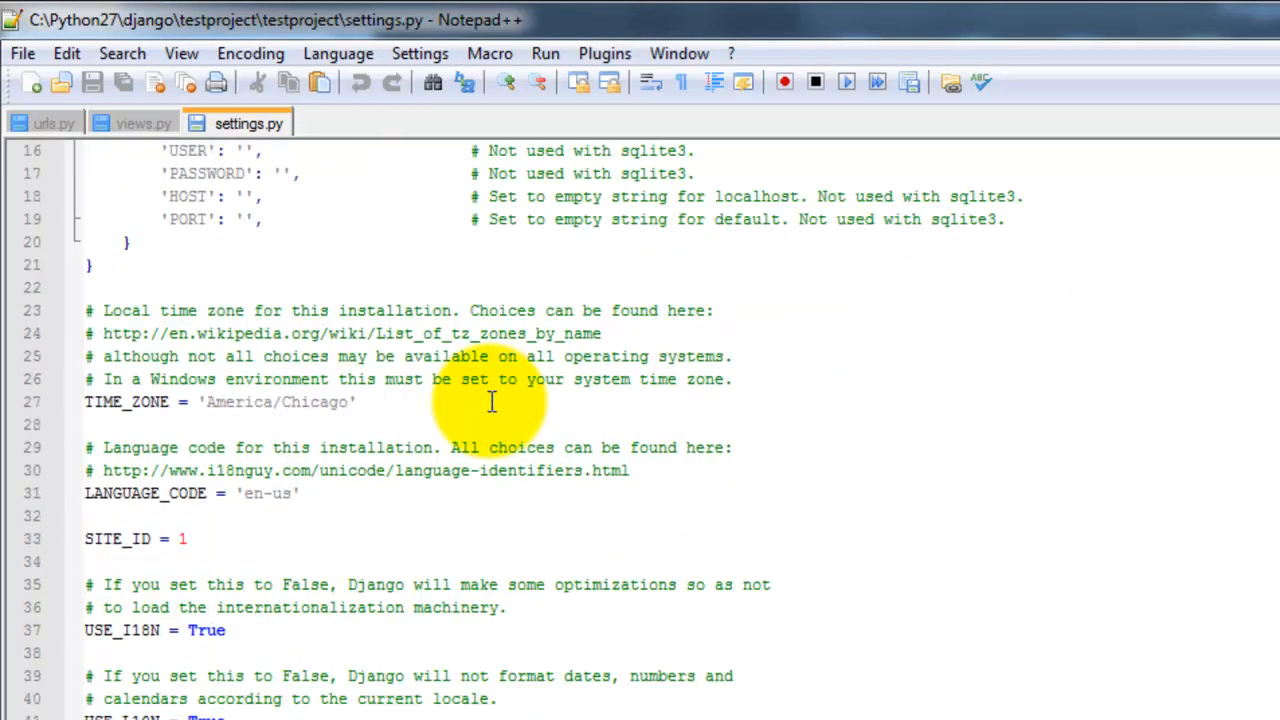
scroll(490, 400, down, 3)
scroll(490, 400, down, 3)
scroll(490, 400, down, 3)
scroll(490, 400, down, 3)
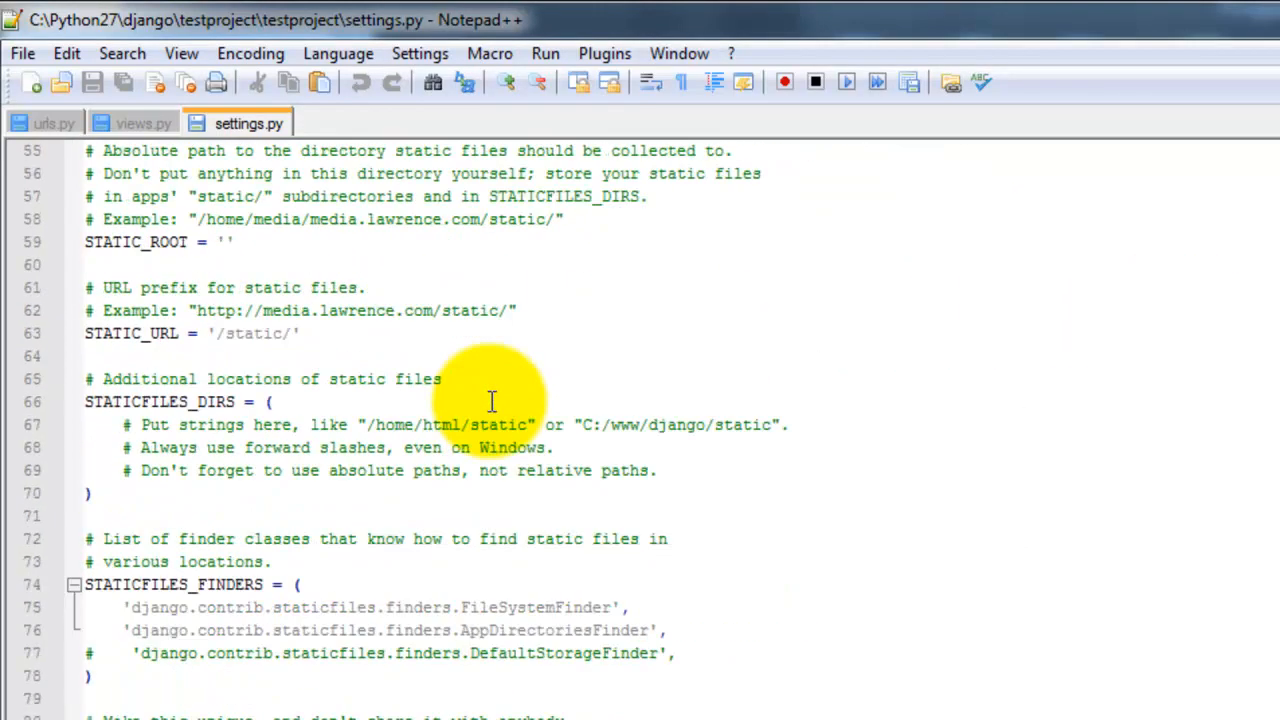
scroll(490, 400, down, 3)
scroll(490, 400, down, 3)
scroll(490, 400, down, 3)
scroll(490, 400, down, 2)
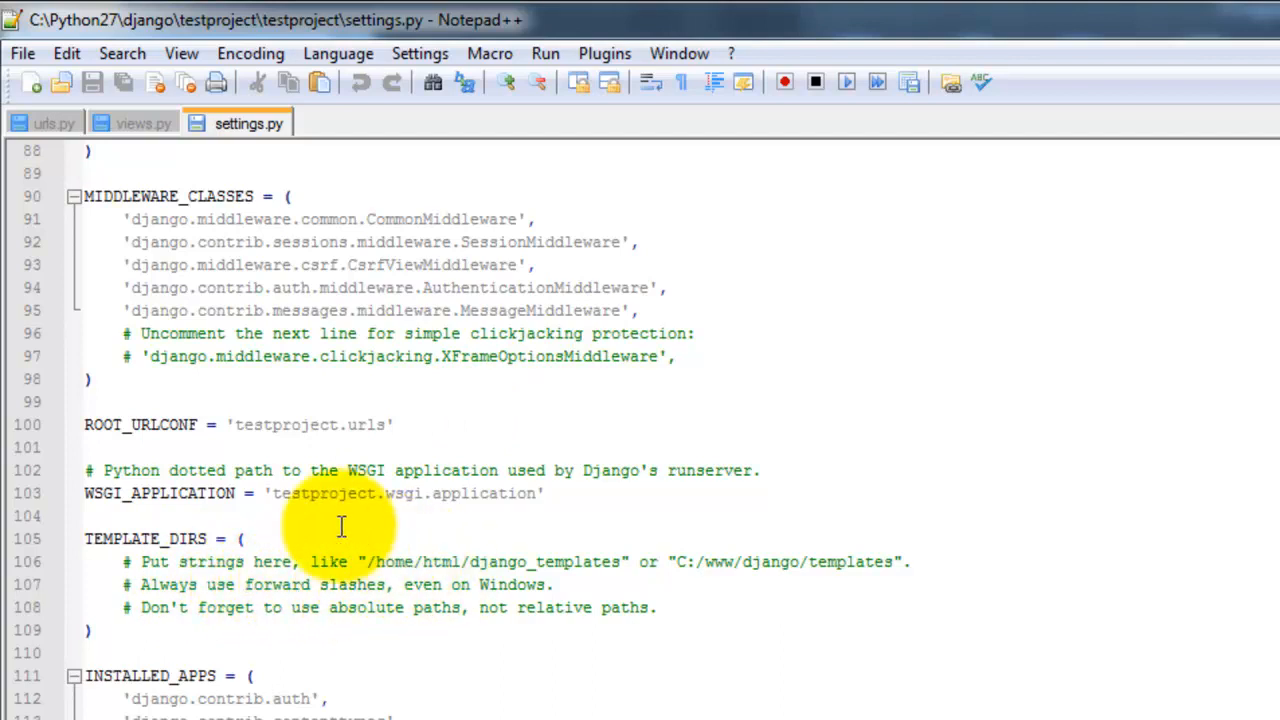
Step: Add "C:/Python27/django/templates", under TEMPLATE_DIRS with forward slashes and save settings.py
click(300, 538)
key(End)
key(Return)
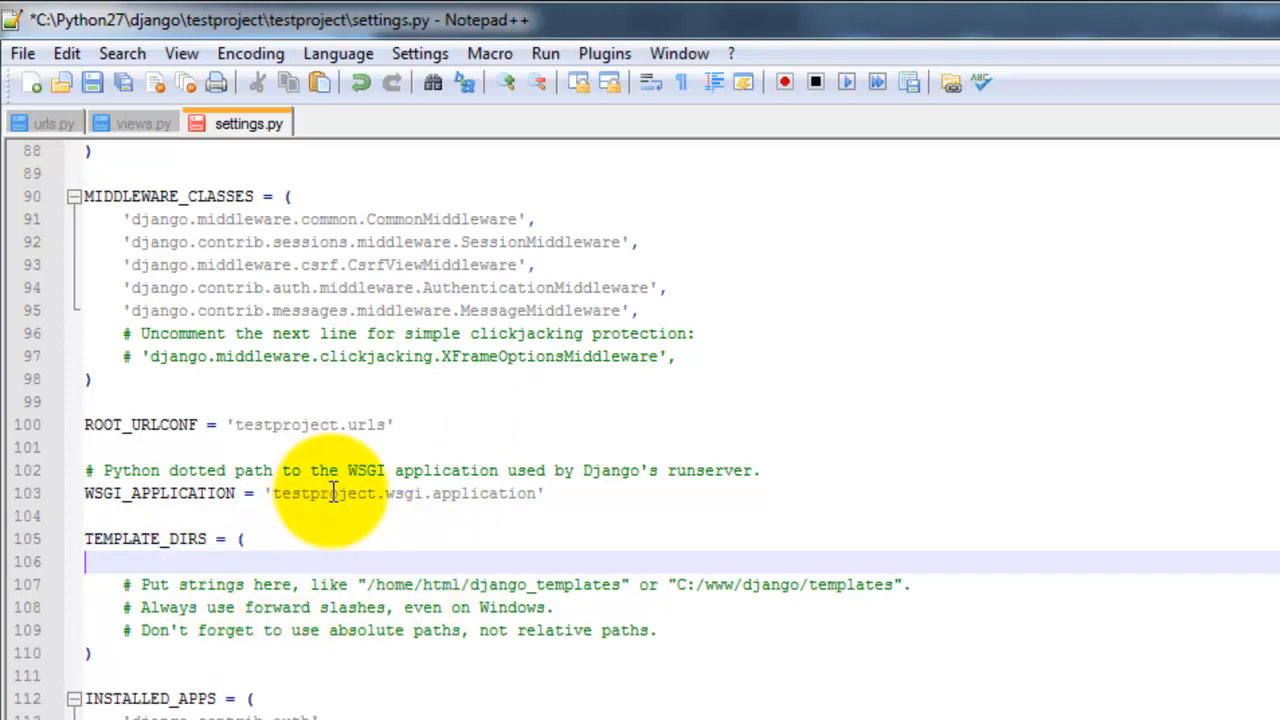
key(Tab)
text("C)
text(:\)
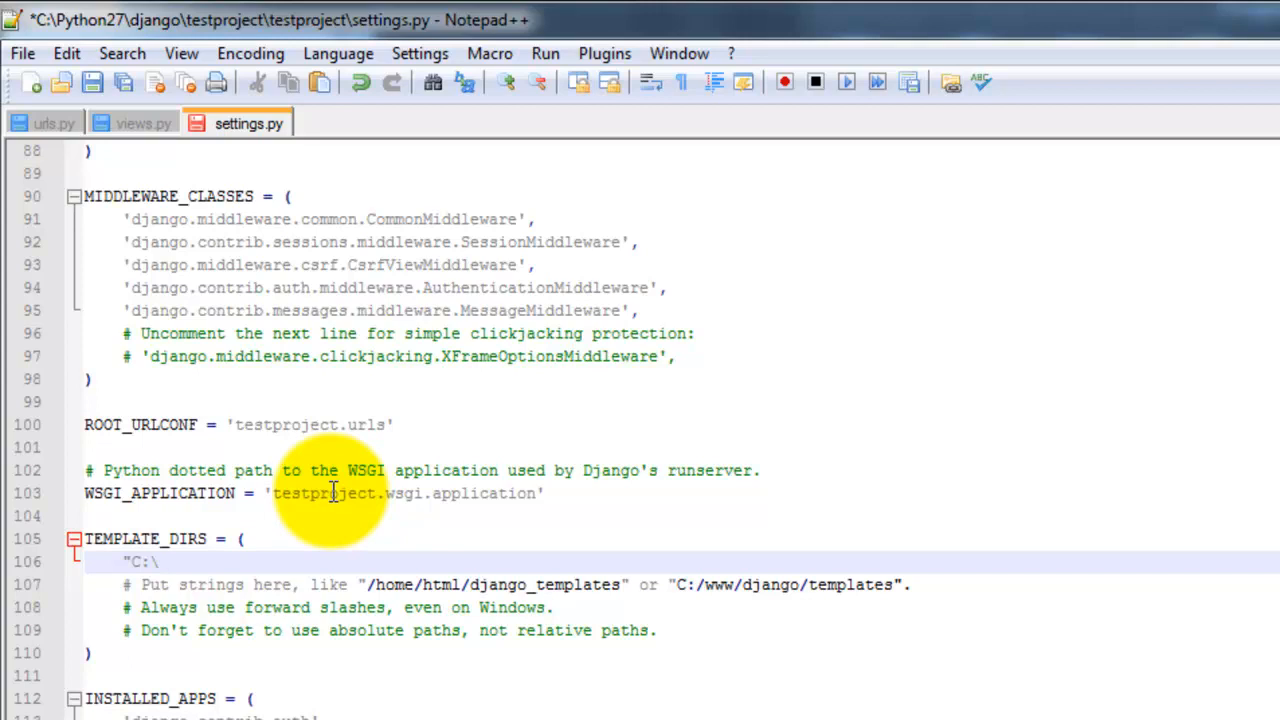
key(BackSpace)
text(/)
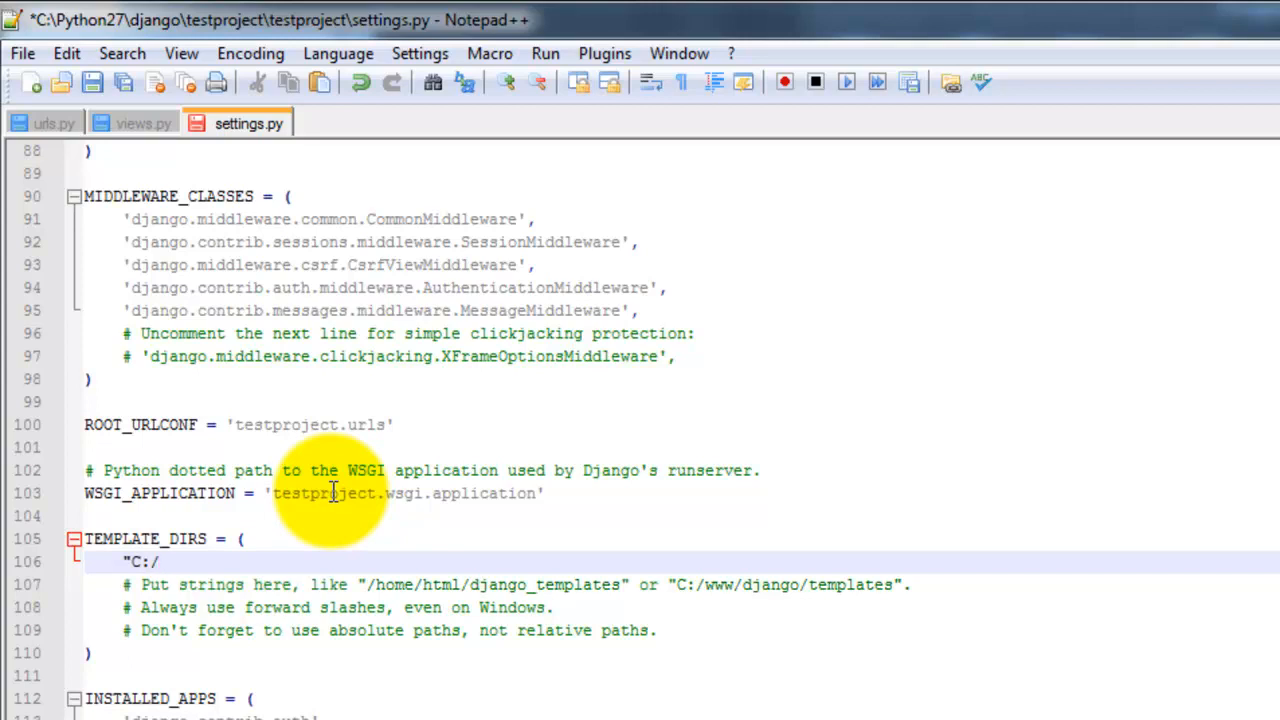
text(Python)
text(27/dj)
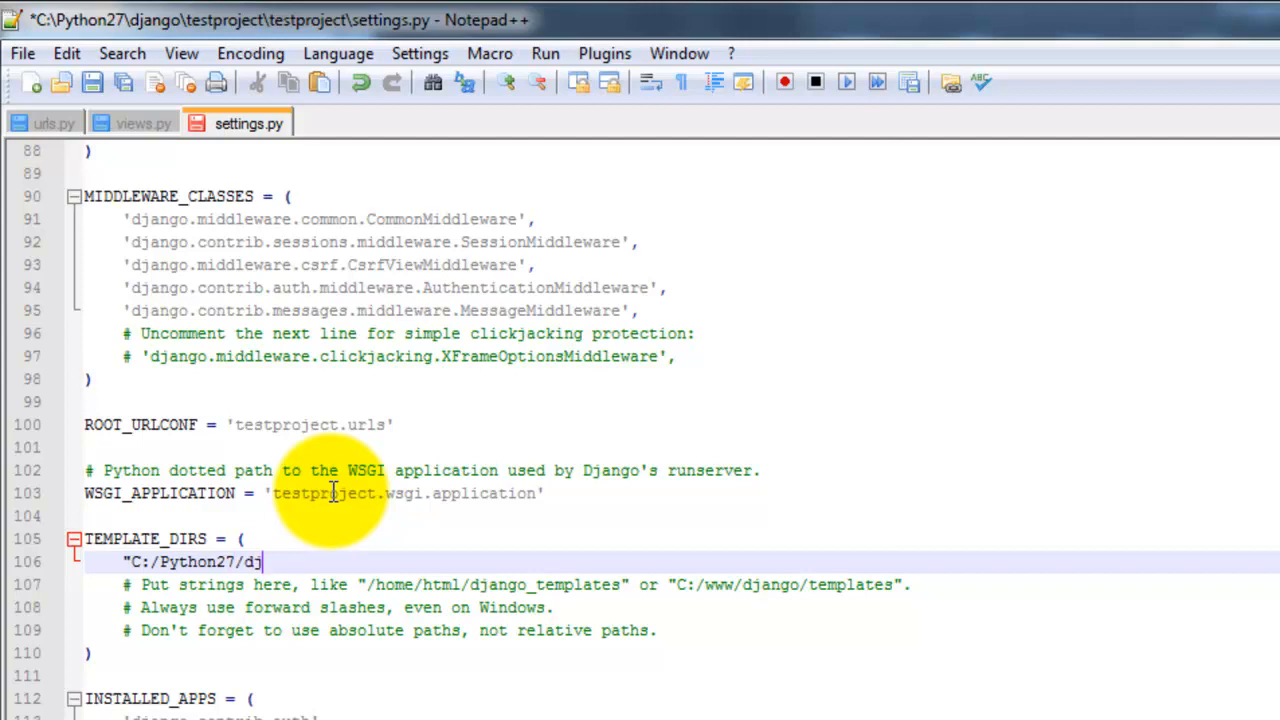
text(ango/te)
text(mplates)
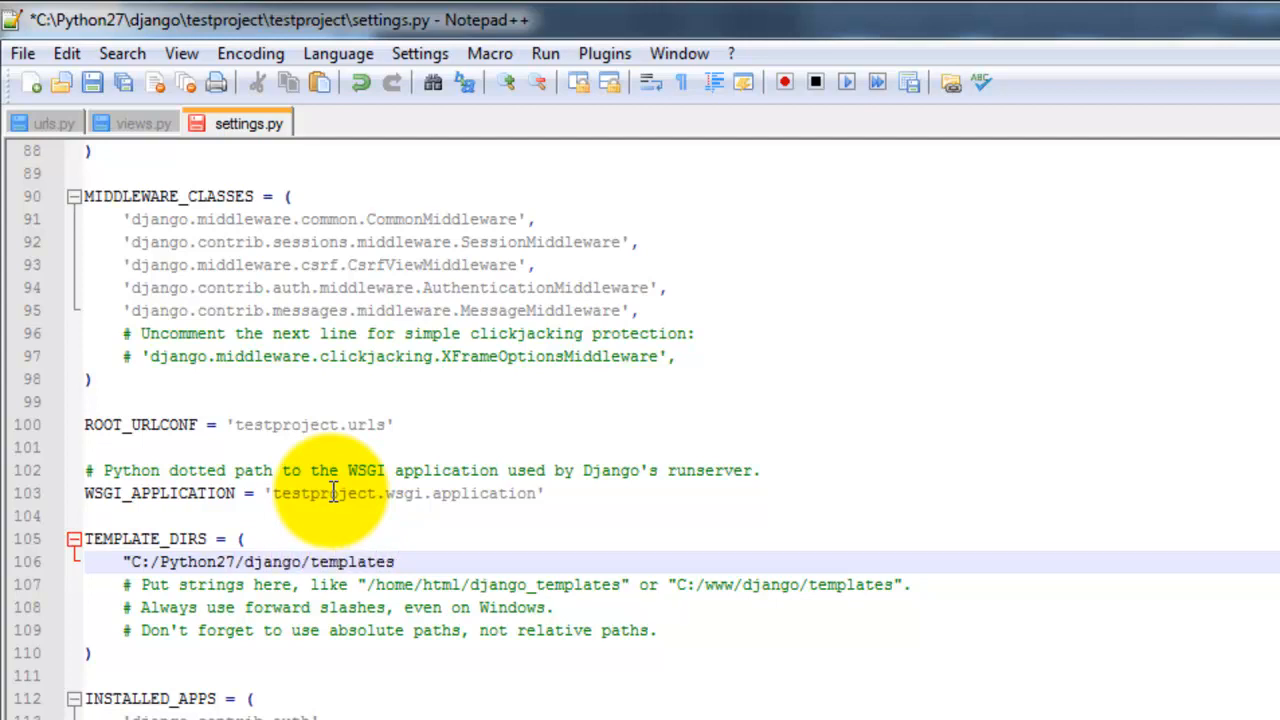
text(",)
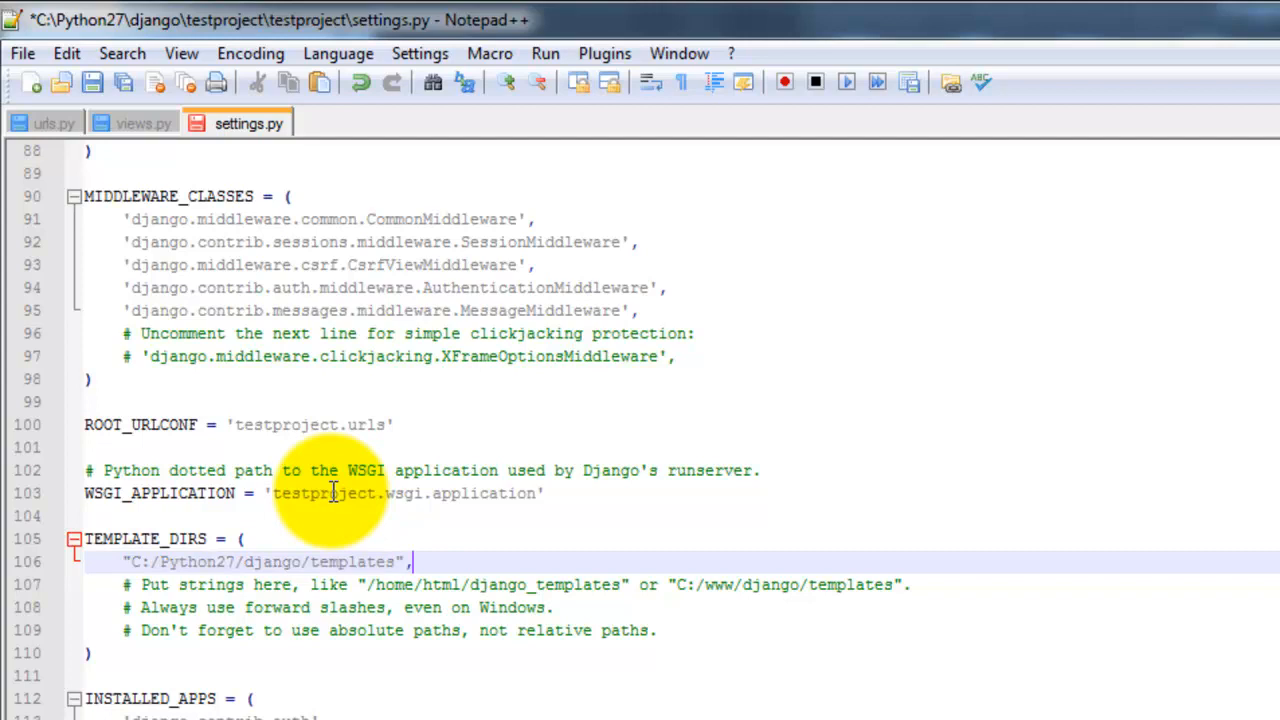
key(ctrl+s)
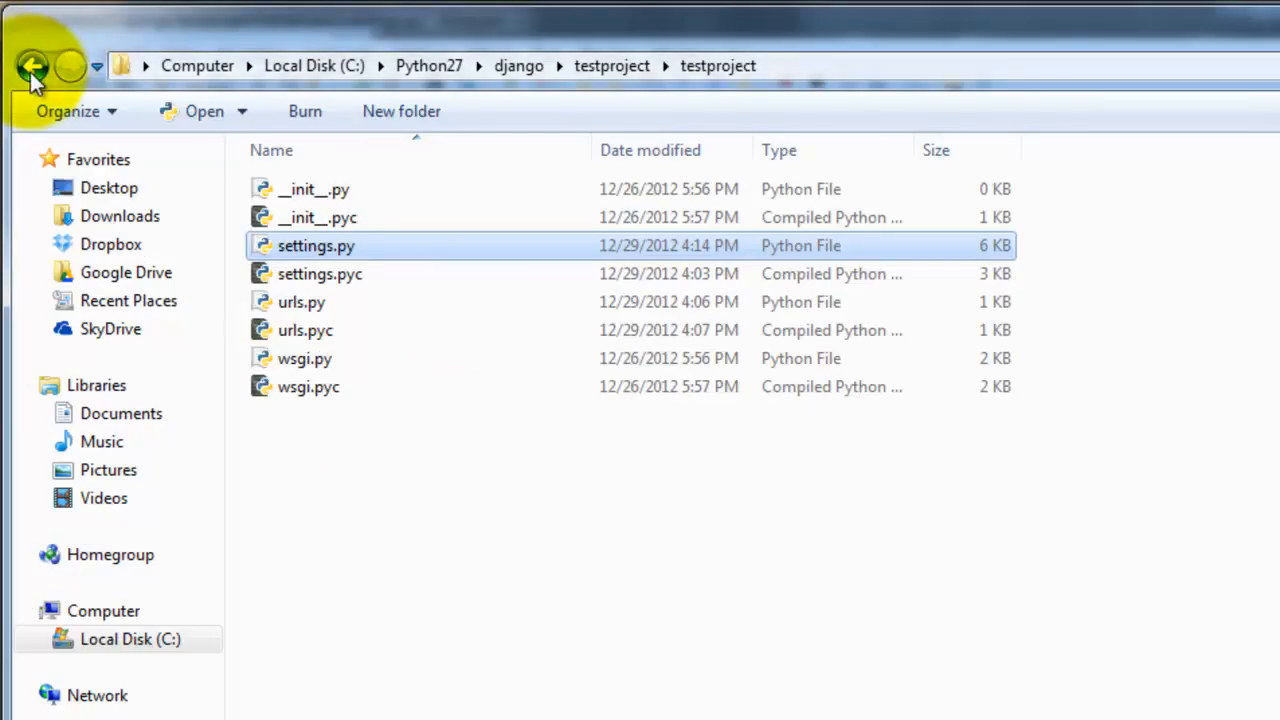
Step: Create a new text document in the django\templates\books folder
click(30, 66)
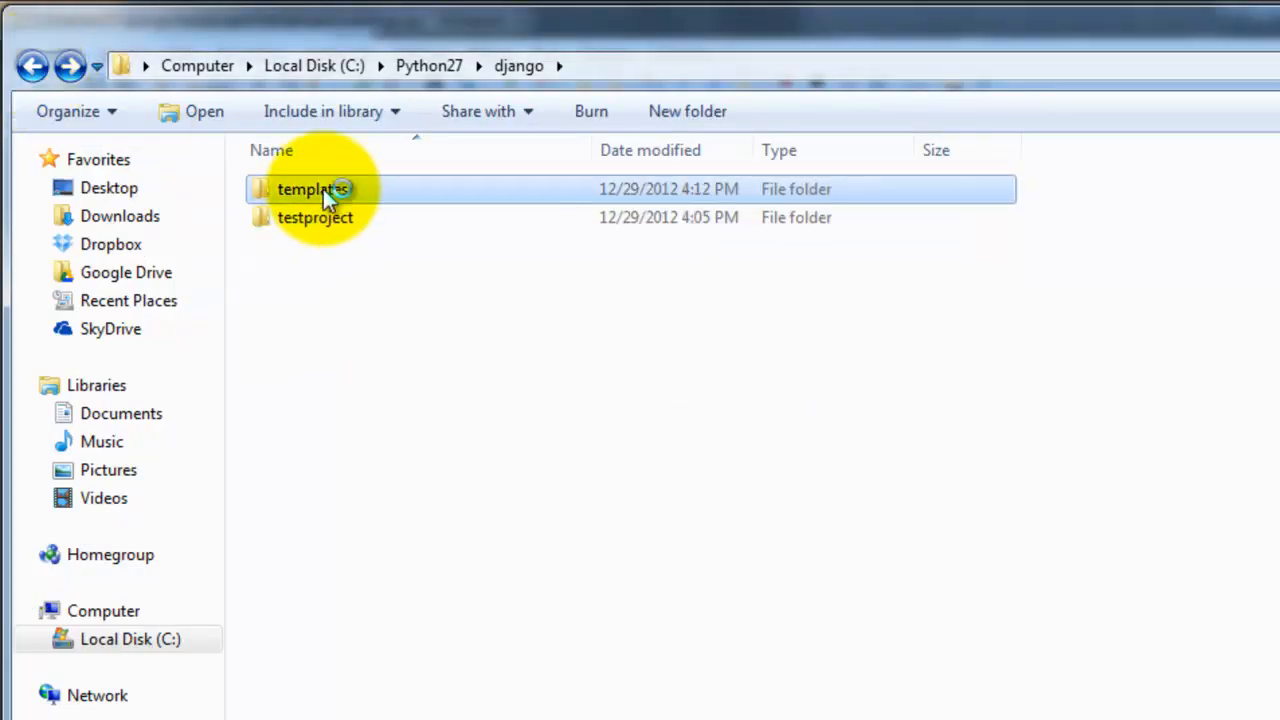
double_click(312, 189)
double_click(305, 189)
right_click(332, 215)
mouse_move(395, 568)
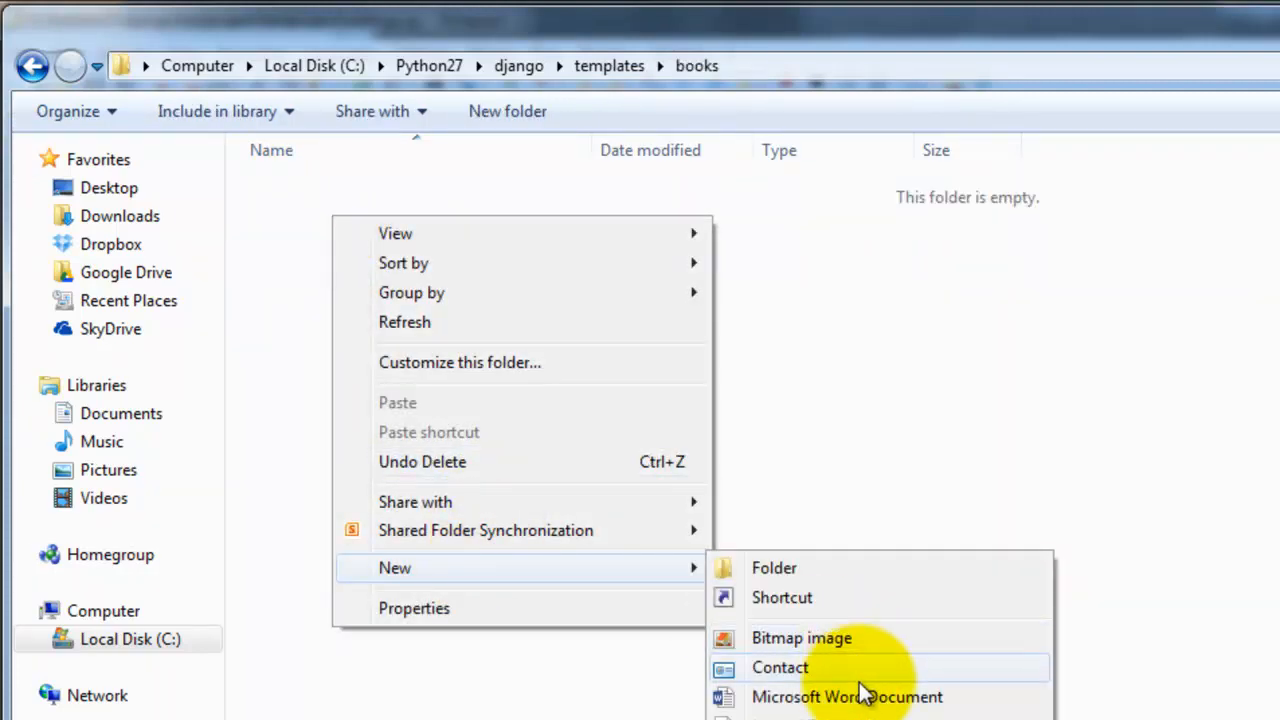
click(847, 719)
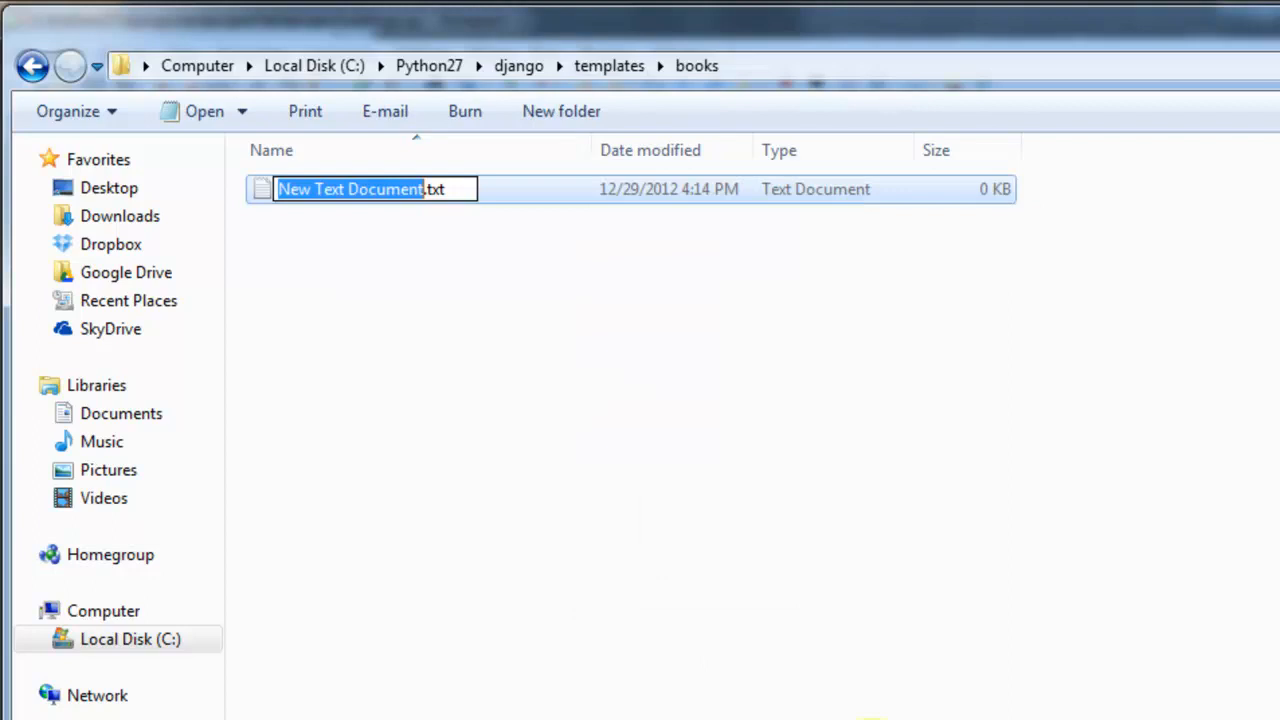
text(index)
Step: Rename the new file to index.html, confirm the extension change, and open it in Notepad++
key(Delete)
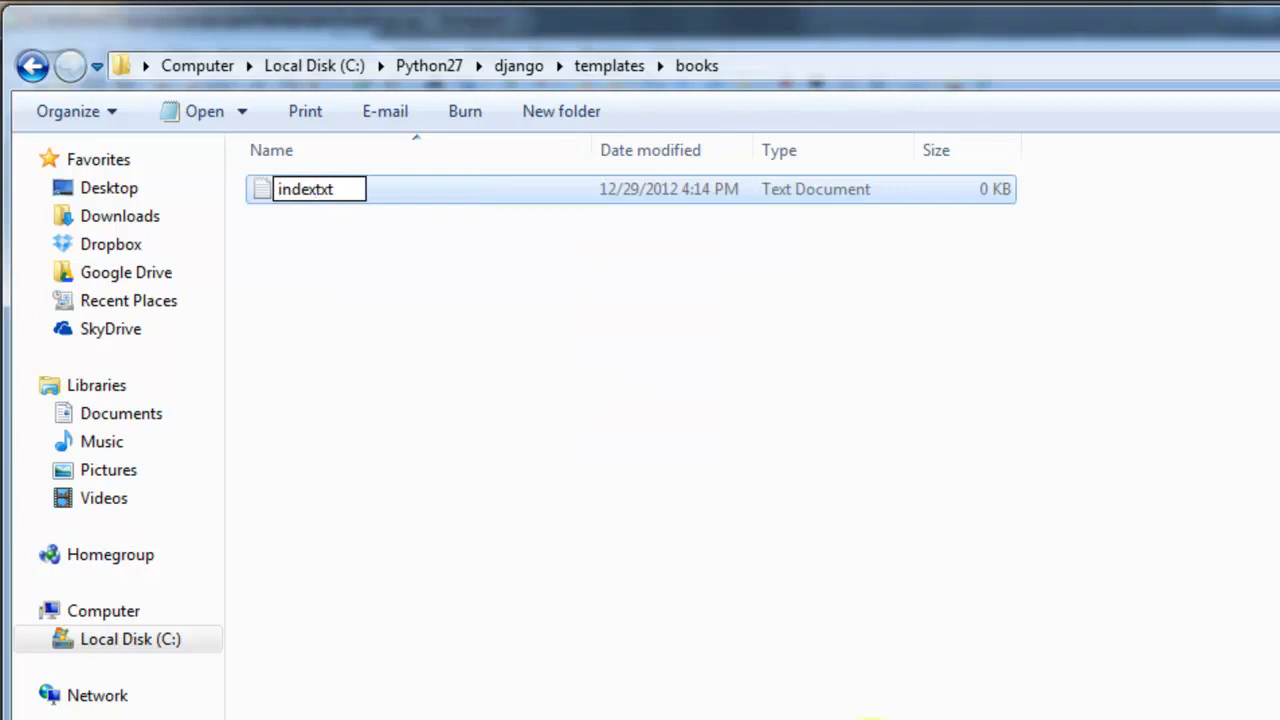
key(Delete)
key(Delete)
key(Delete)
text(.html)
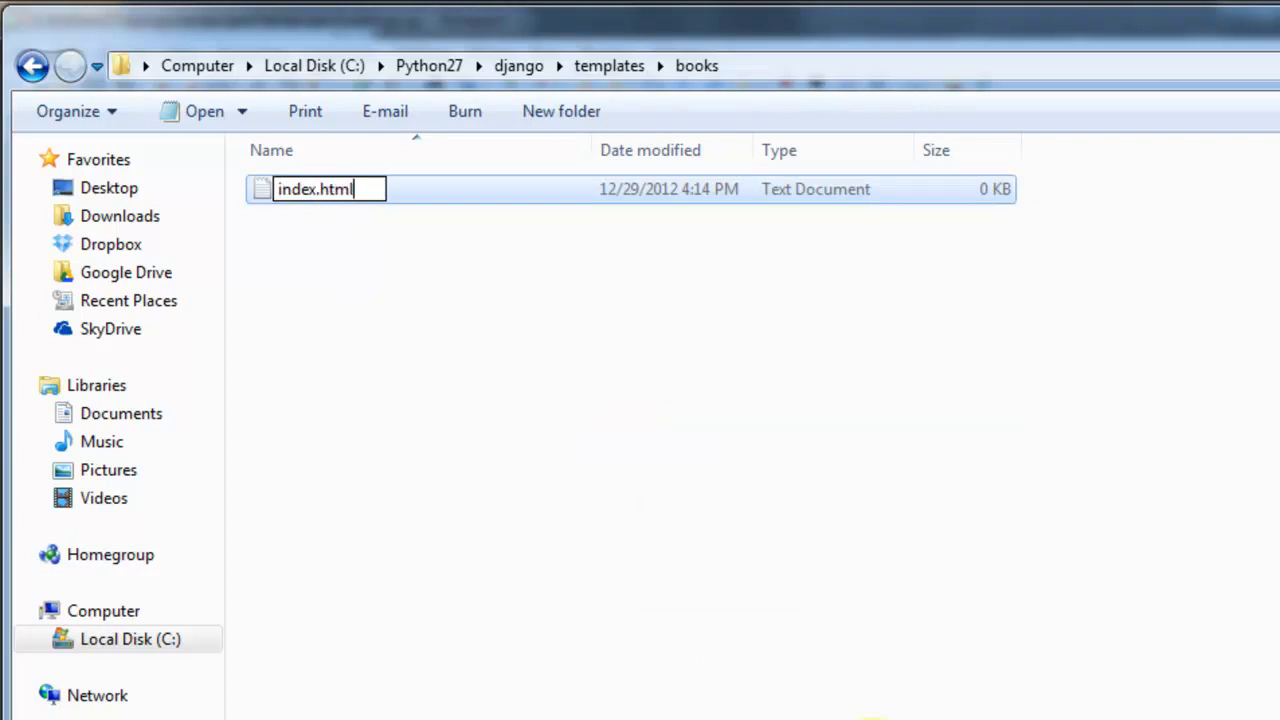
key(Return)
click(593, 334)
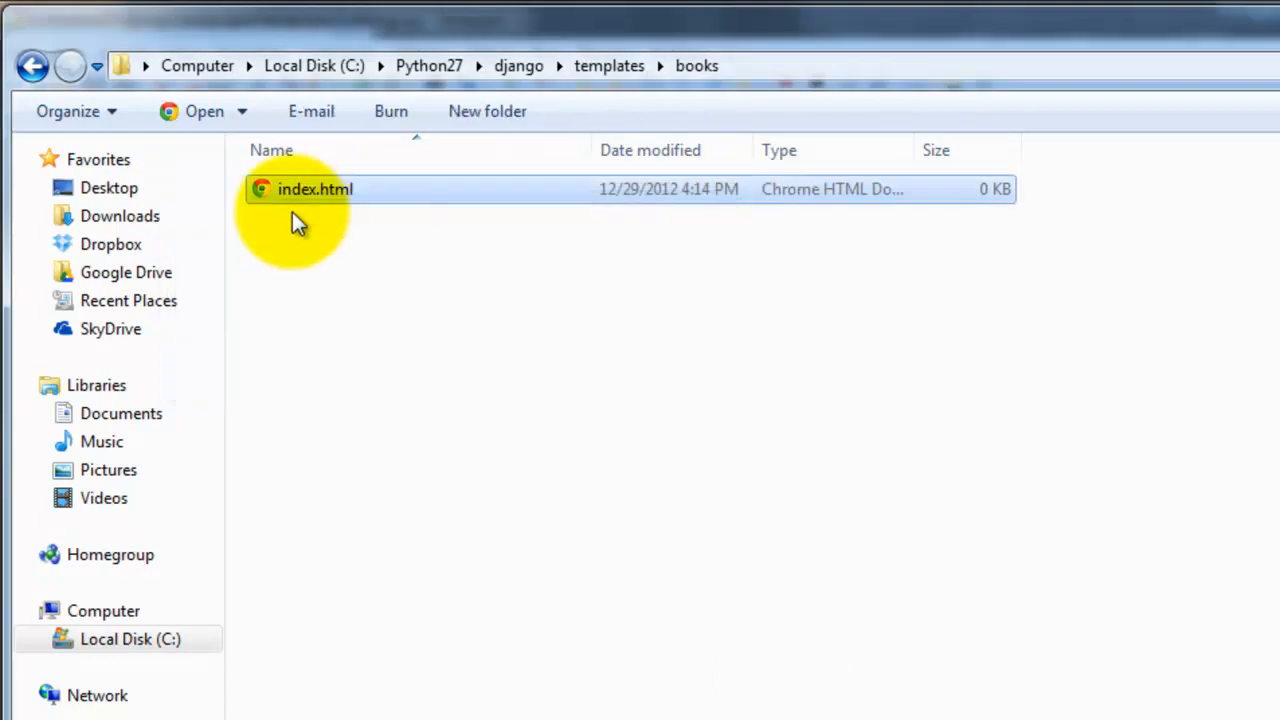
right_click(315, 196)
click(434, 275)
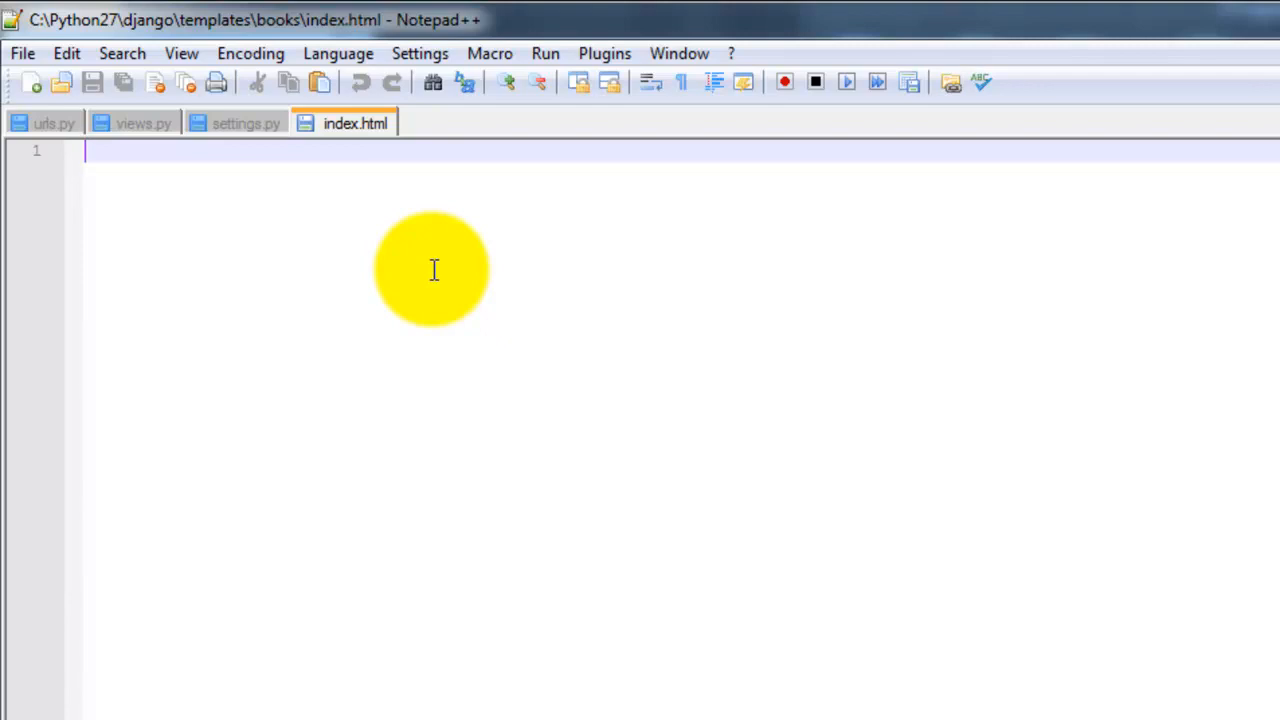
text(<h)
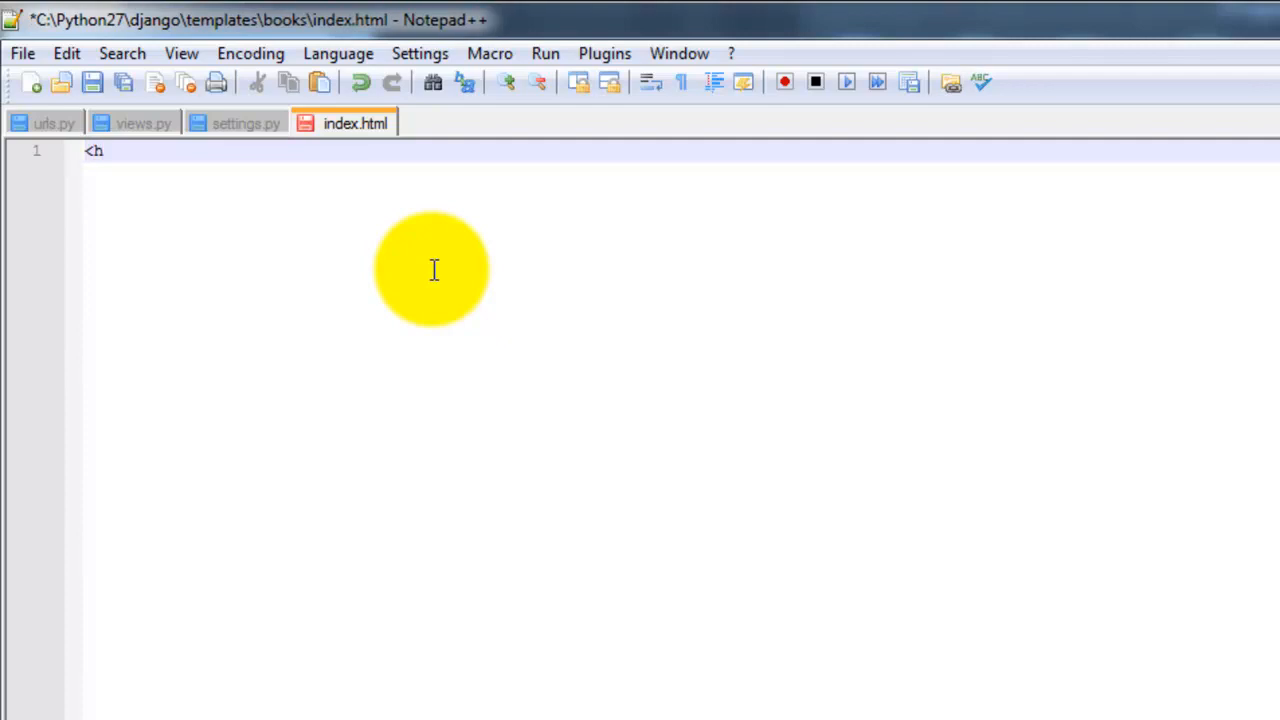
text(1>)
text(My )
text(Fab )
text(Book )
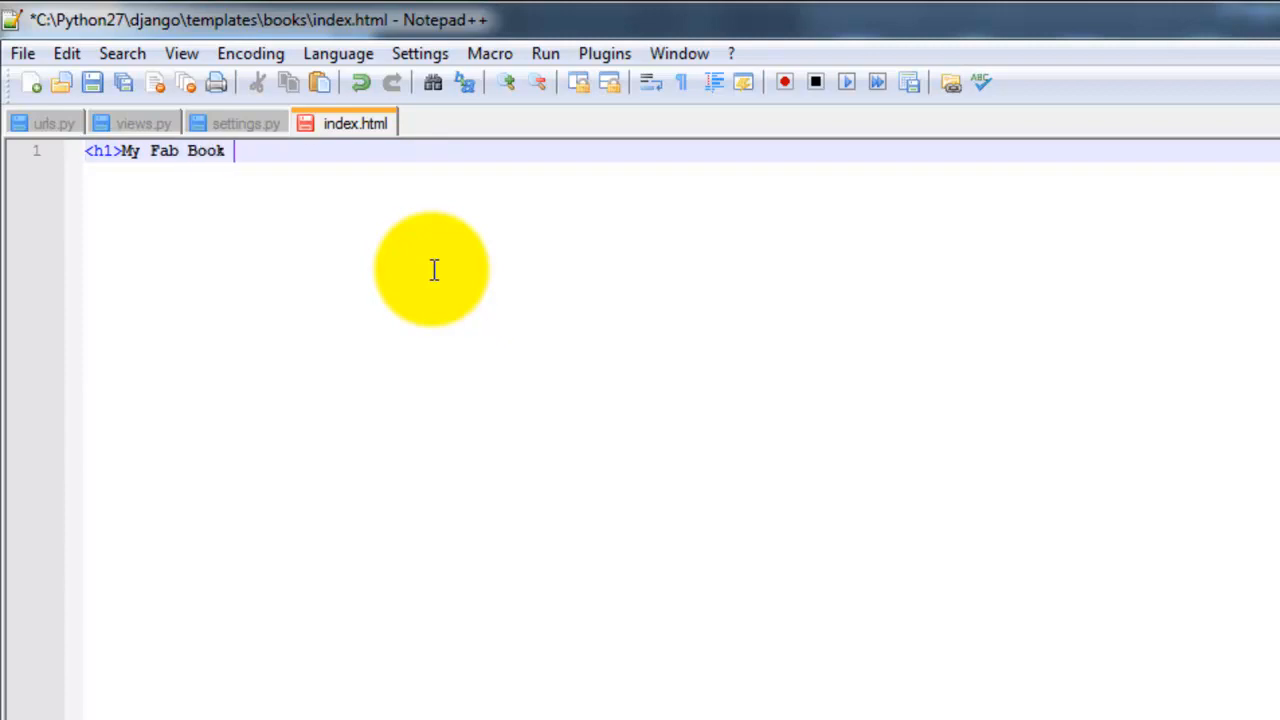
text(Collection)
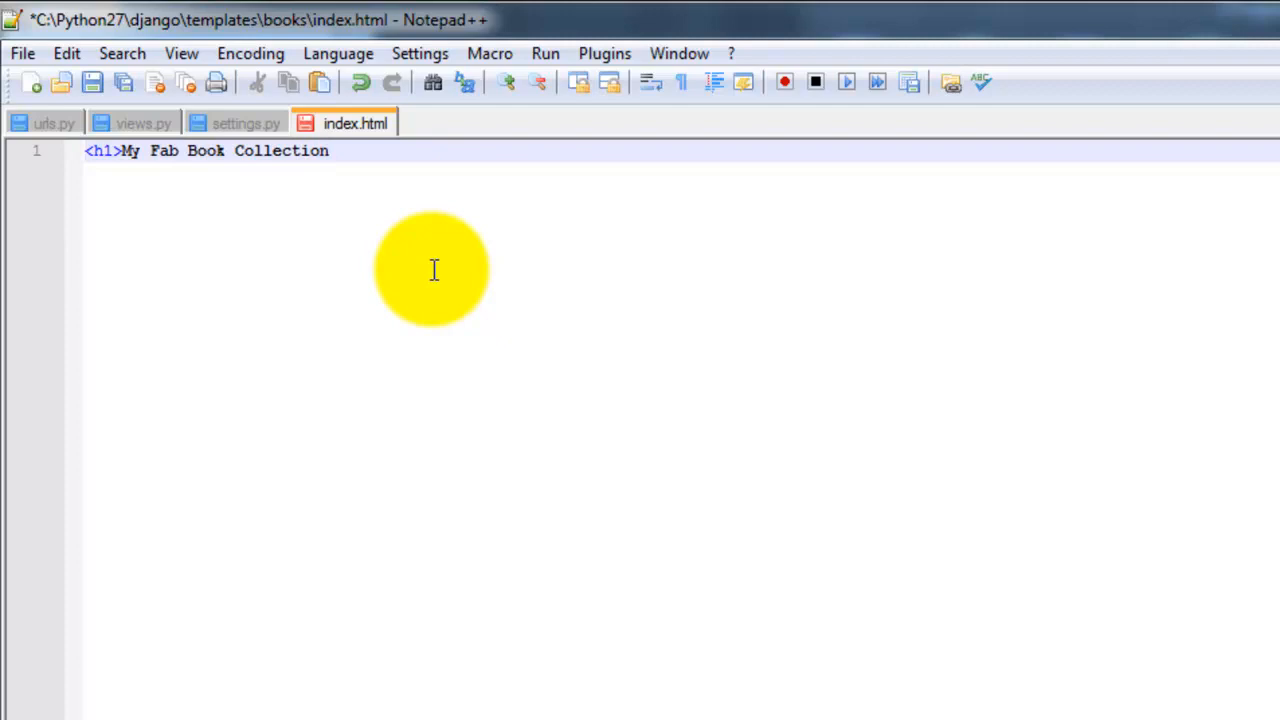
text(</h1)
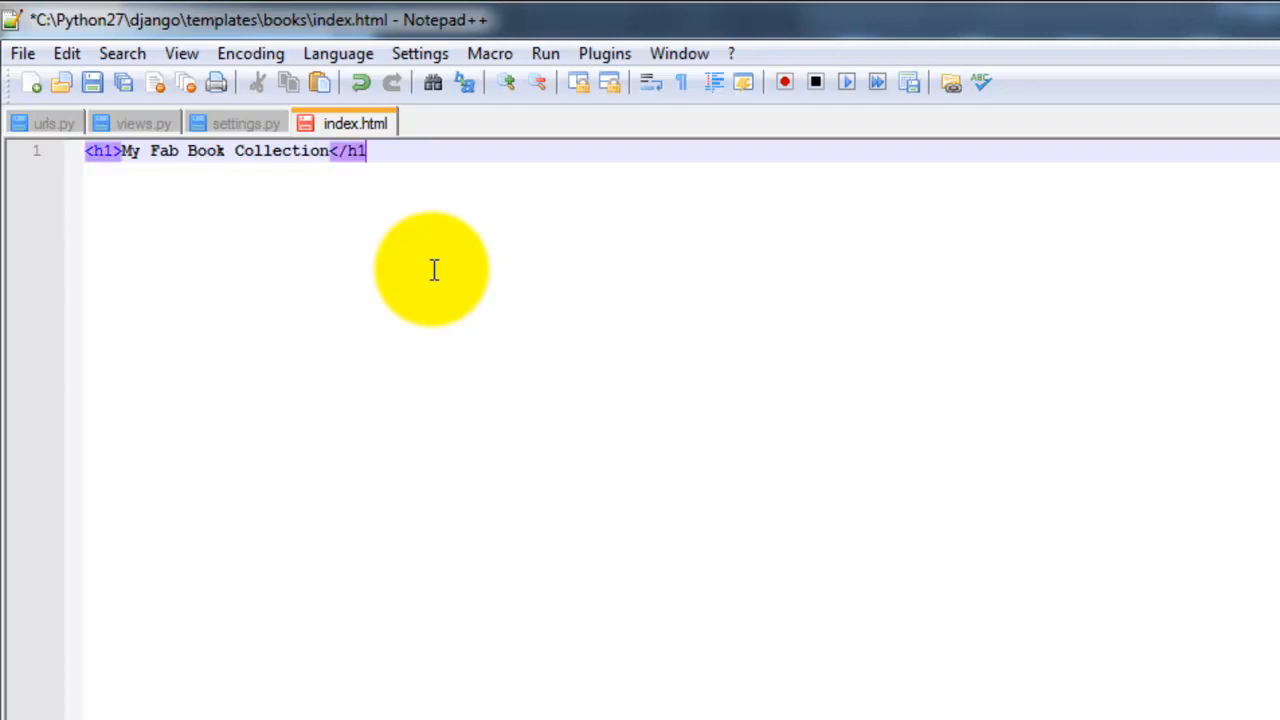
text(>)
Step: Write <h1>My Fab Book Collection</h1> followed by {% if books_list %} in index.html
key(Return)
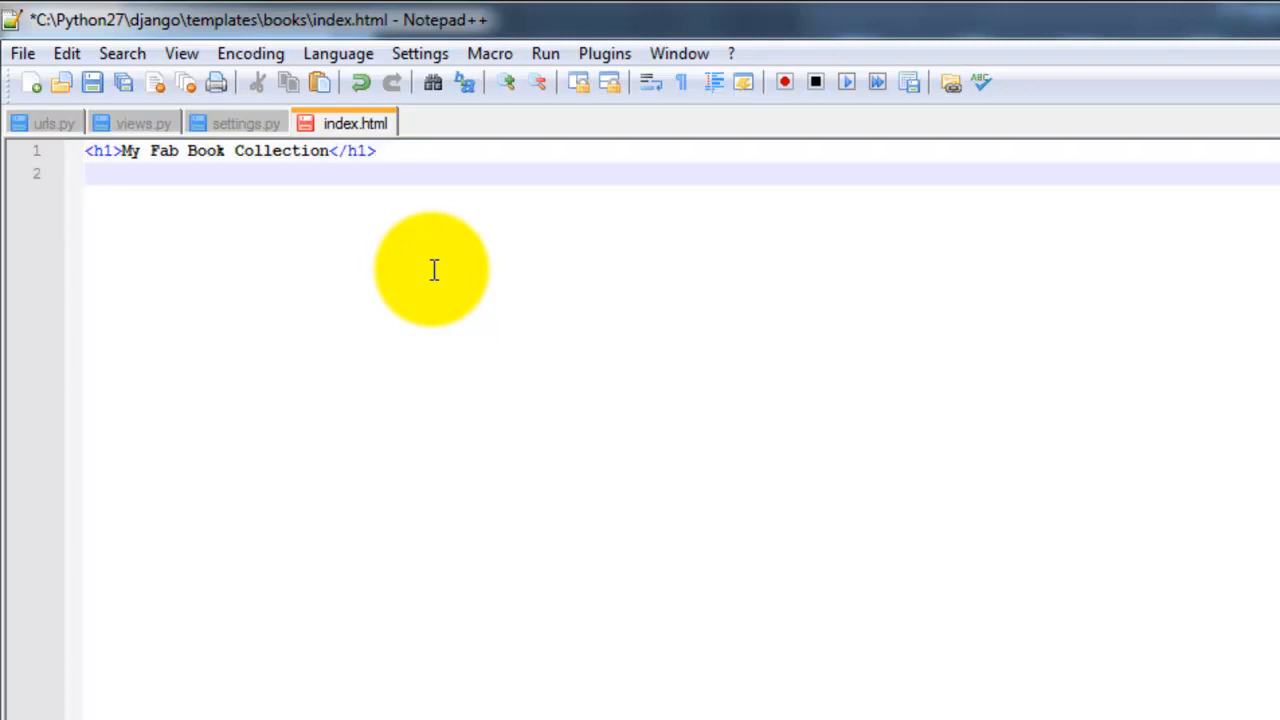
text({)
text(%)
text( if book)
text(s_lis)
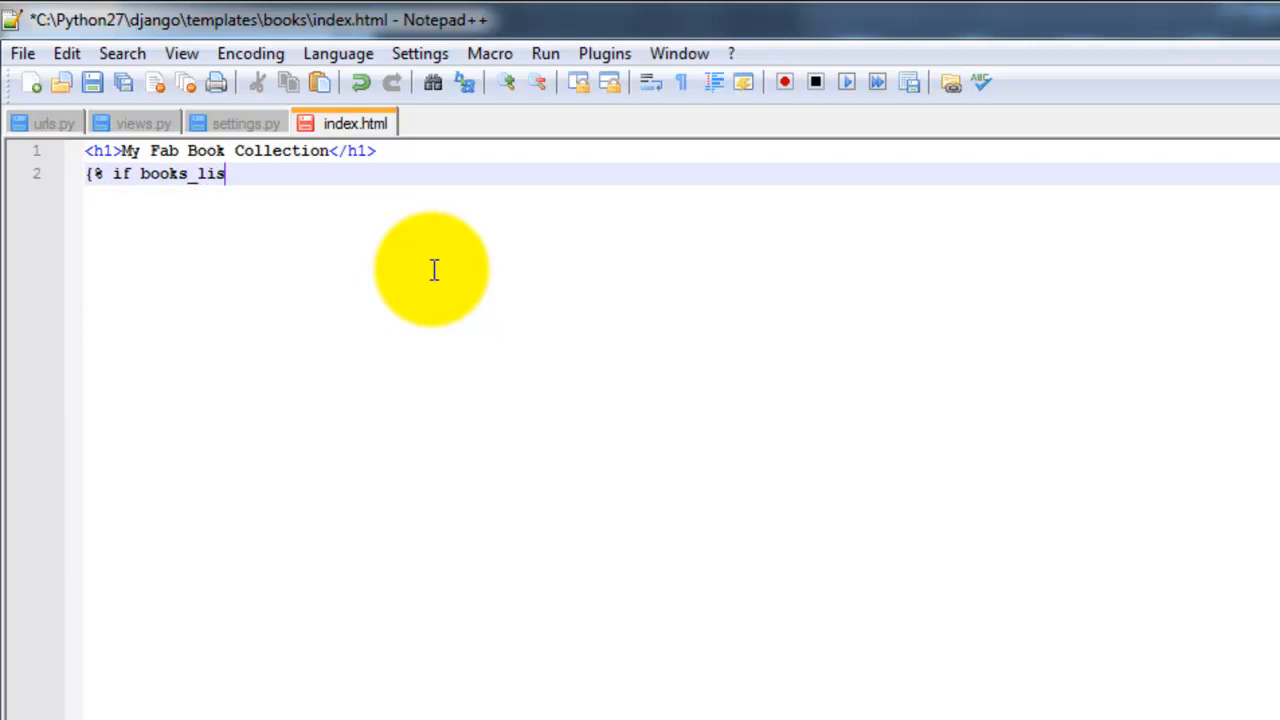
text(t )
text(%})
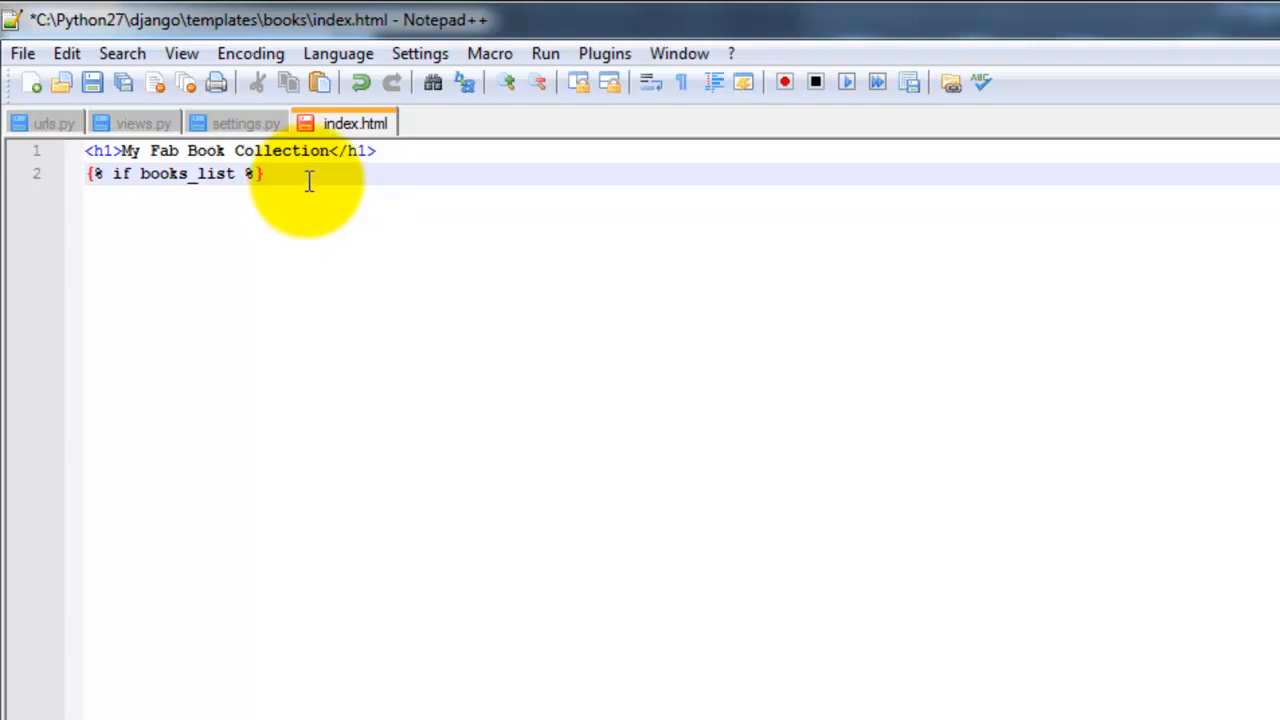
click(55, 124)
click(112, 120)
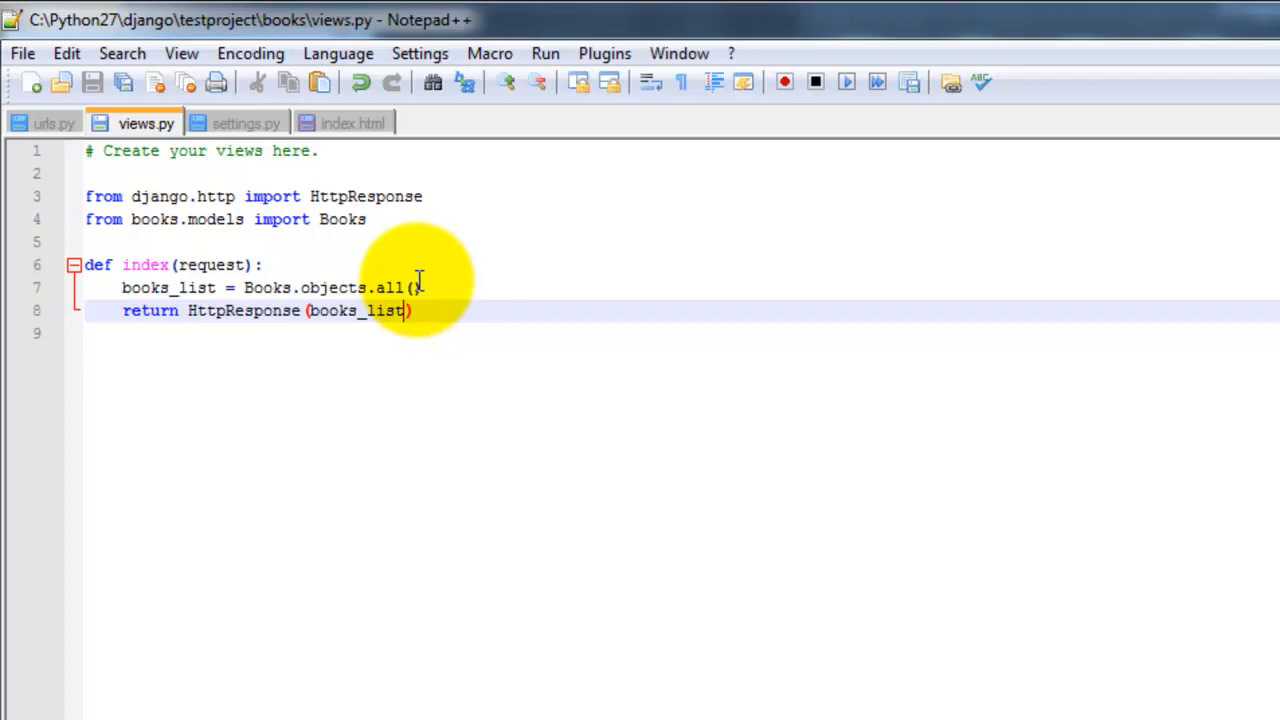
click(340, 123)
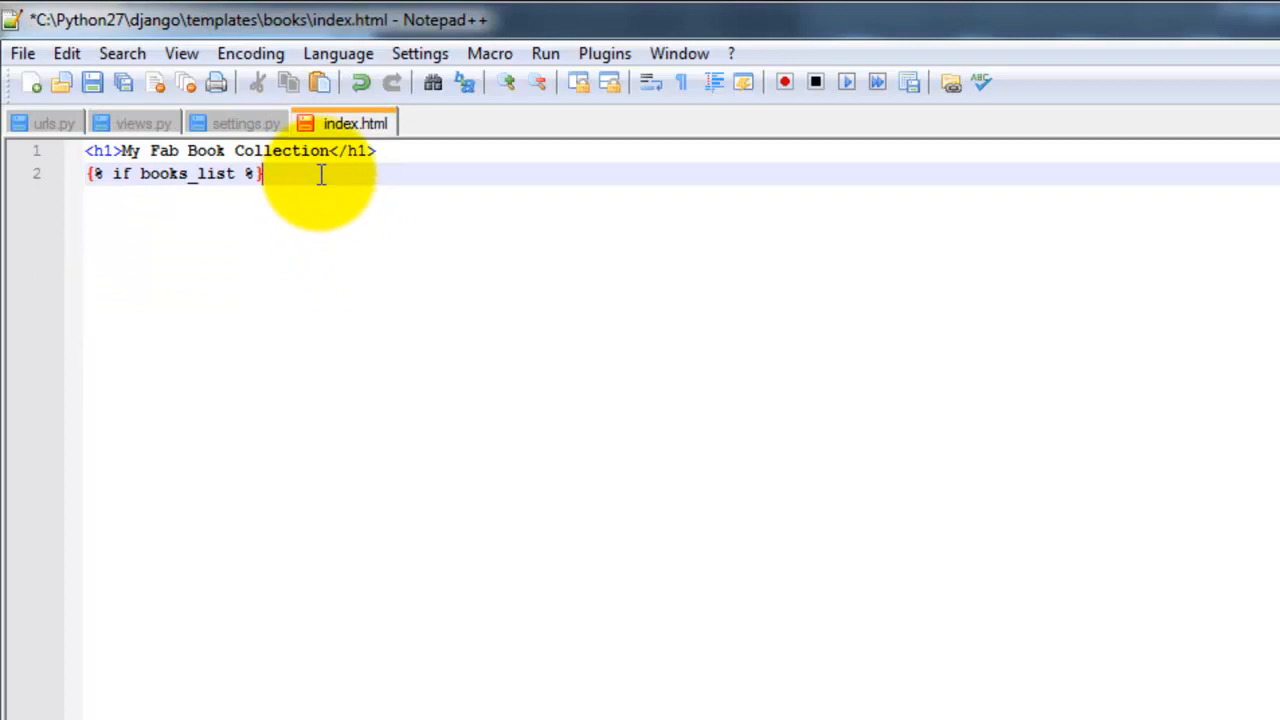
Step: Add <ul>, {% for b in books_list %} and <li>{{b.title}} | {{b.author}} | {{b.read}}</li> lines
key(Return)
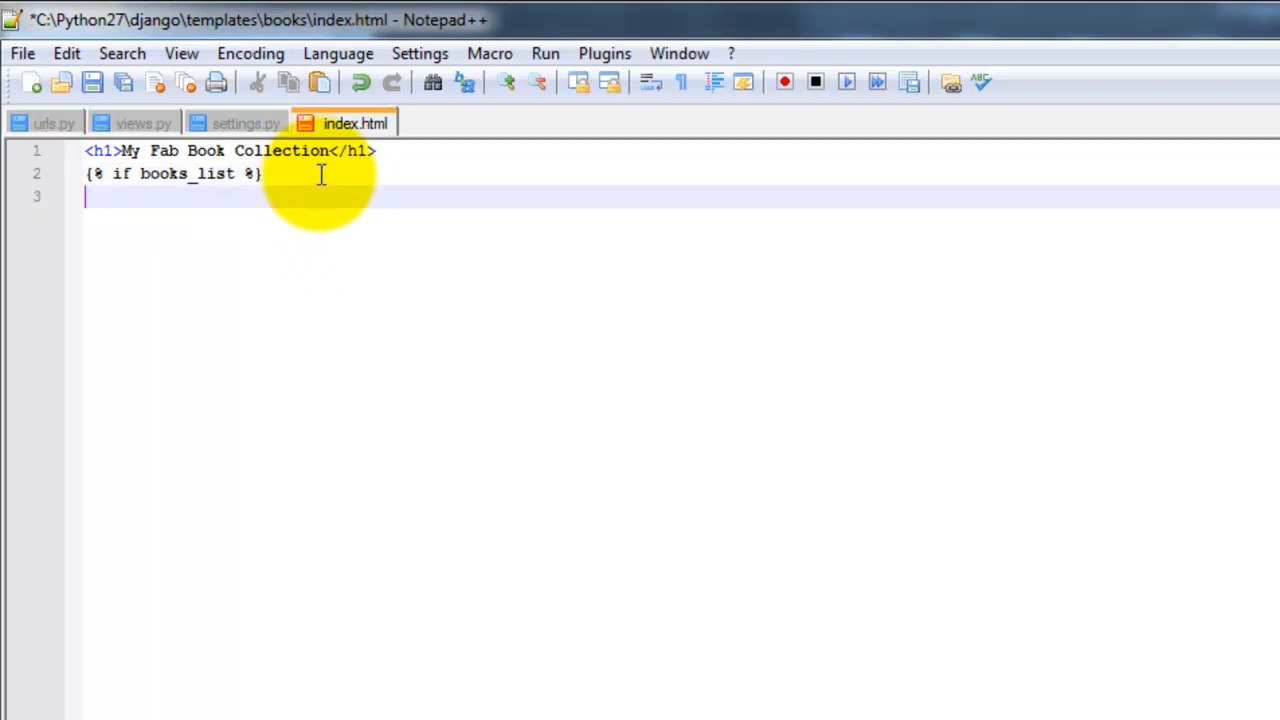
text(<ul)
text(>)
key(Return)
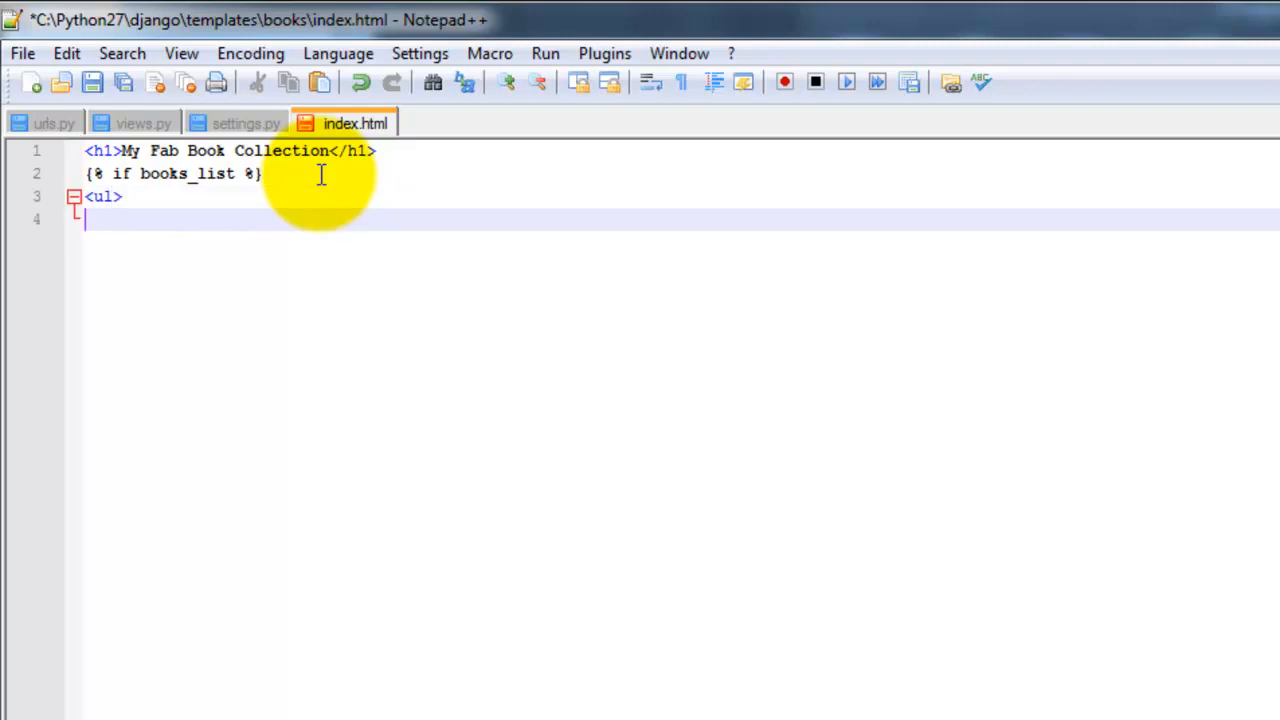
text({)
text(% )
text(for )
text(b in books)
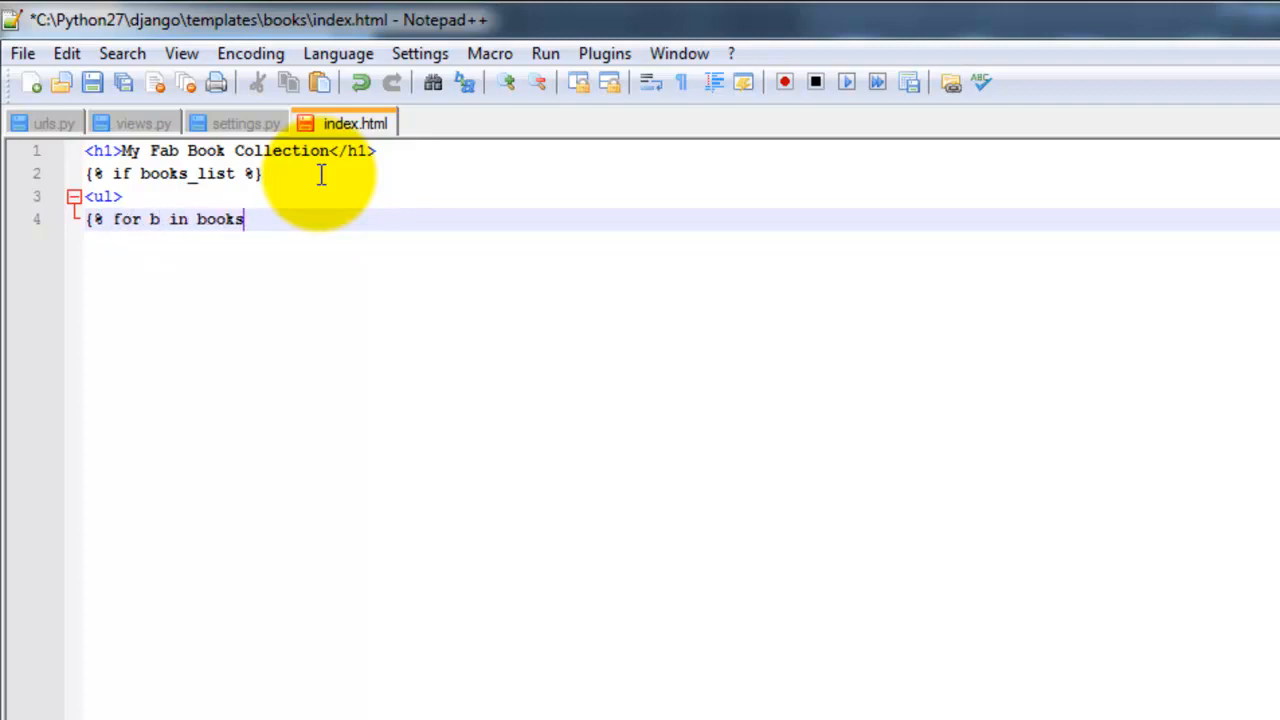
text(_list)
text( %)
text(})
key(Return)
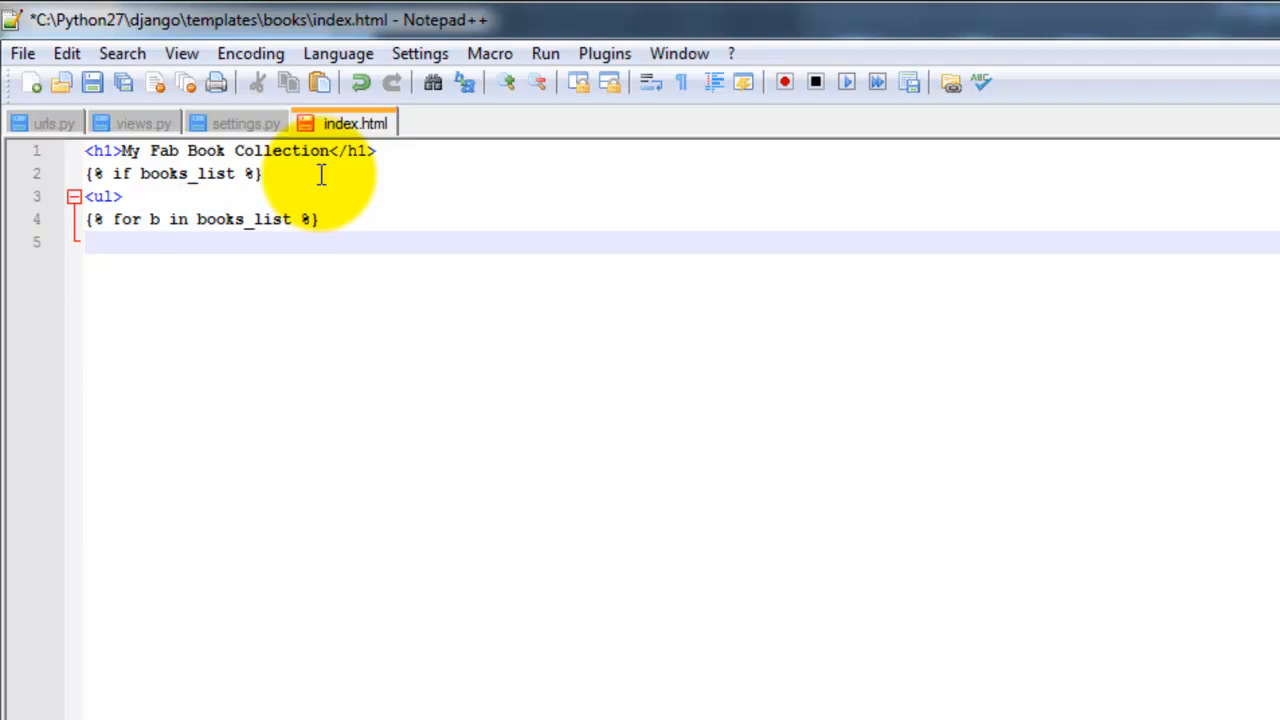
text(<l)
text(i>)
text({{)
text(b.tit)
text(le})
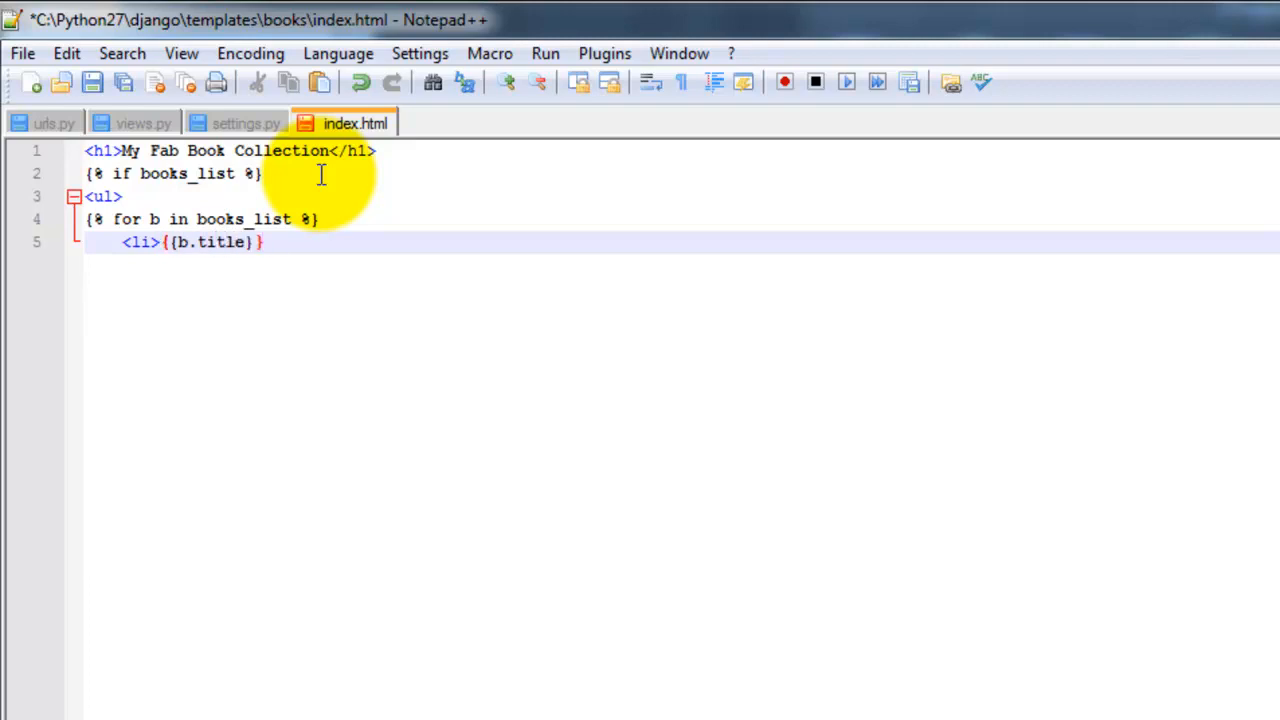
text(} | )
text({{b.)
text(author)
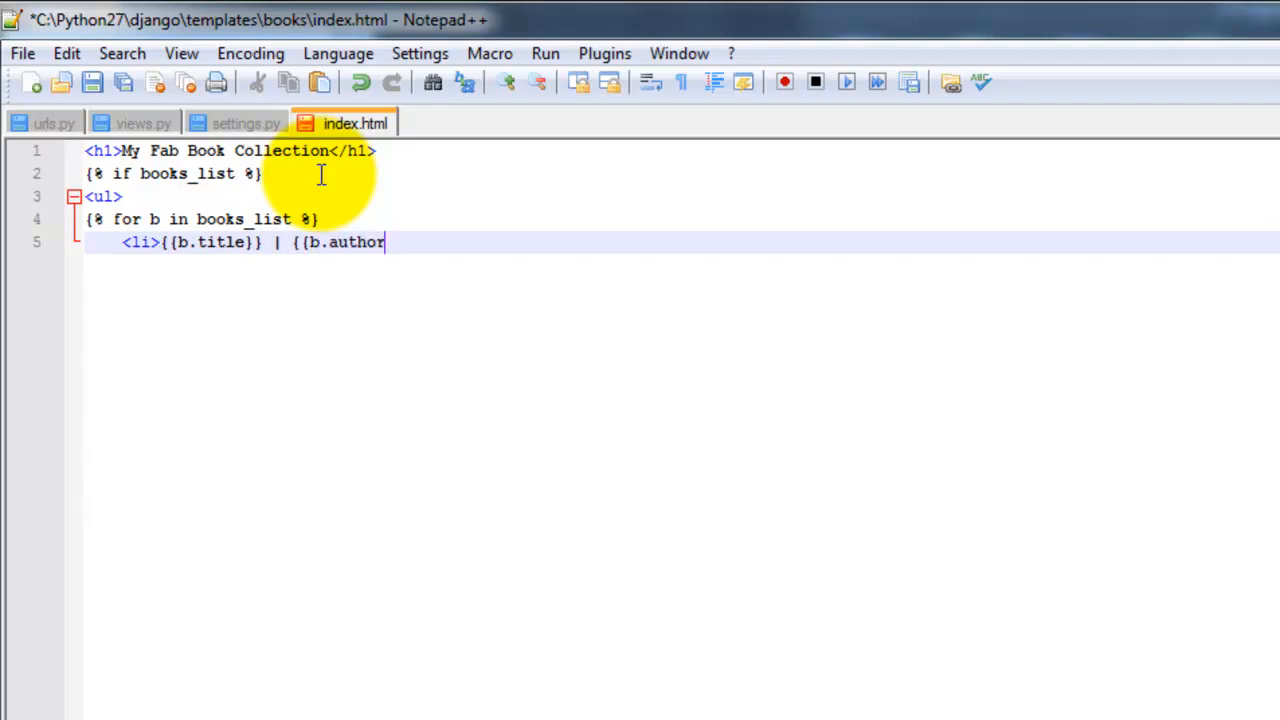
text(}} | )
text({{b.)
text(read}})
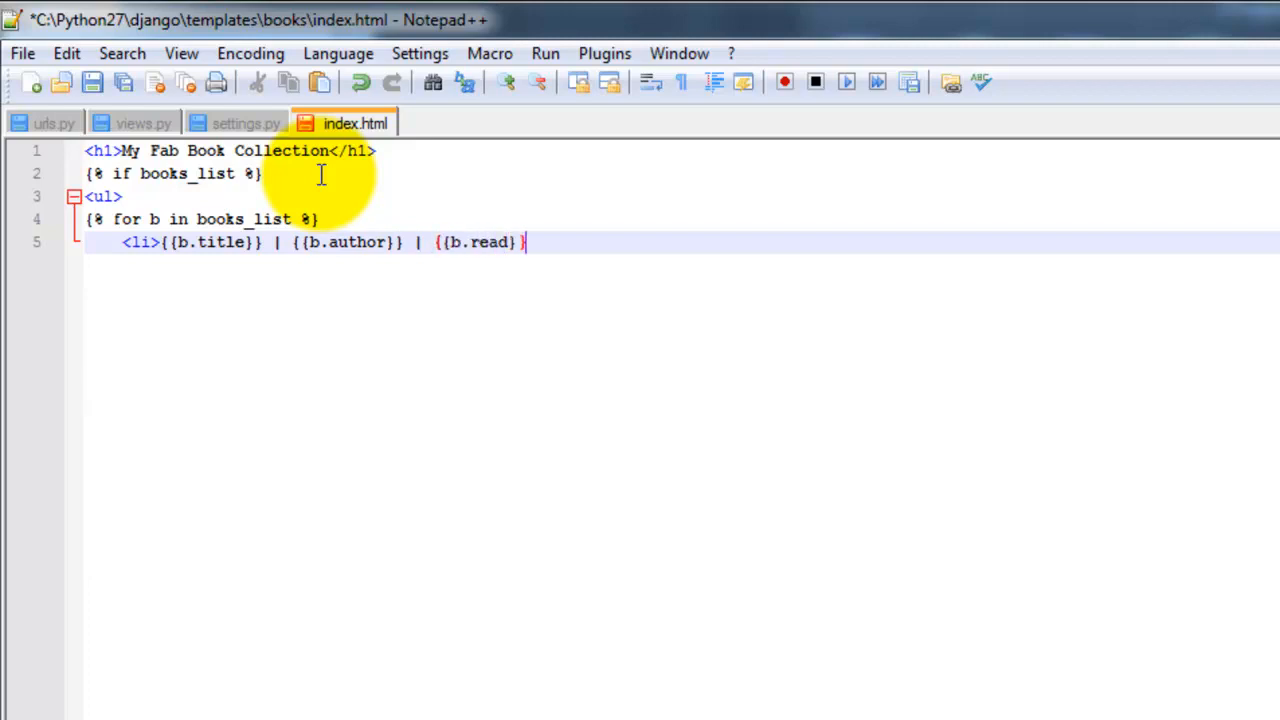
text(<)
text(/li>)
Step: Close the template with {% endfor %}, </ul> and {% endif %}, then save index.html
key(Return)
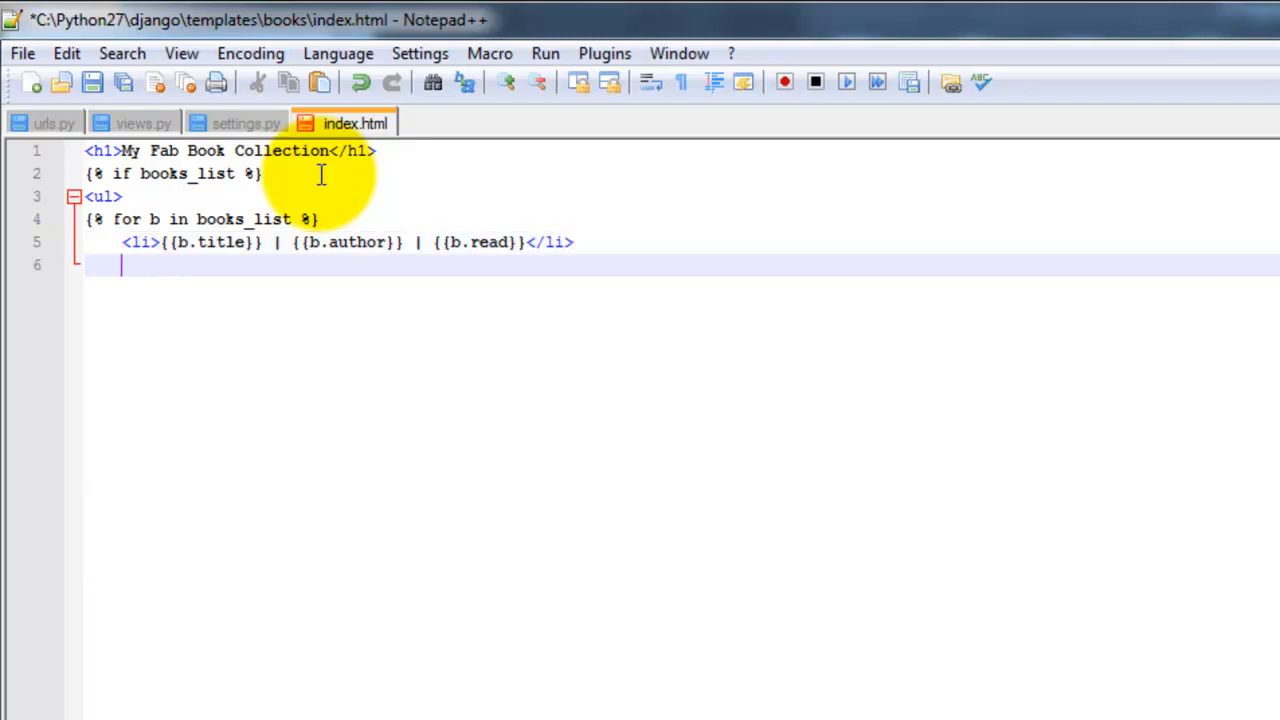
key(BackSpace)
text({)
text(%)
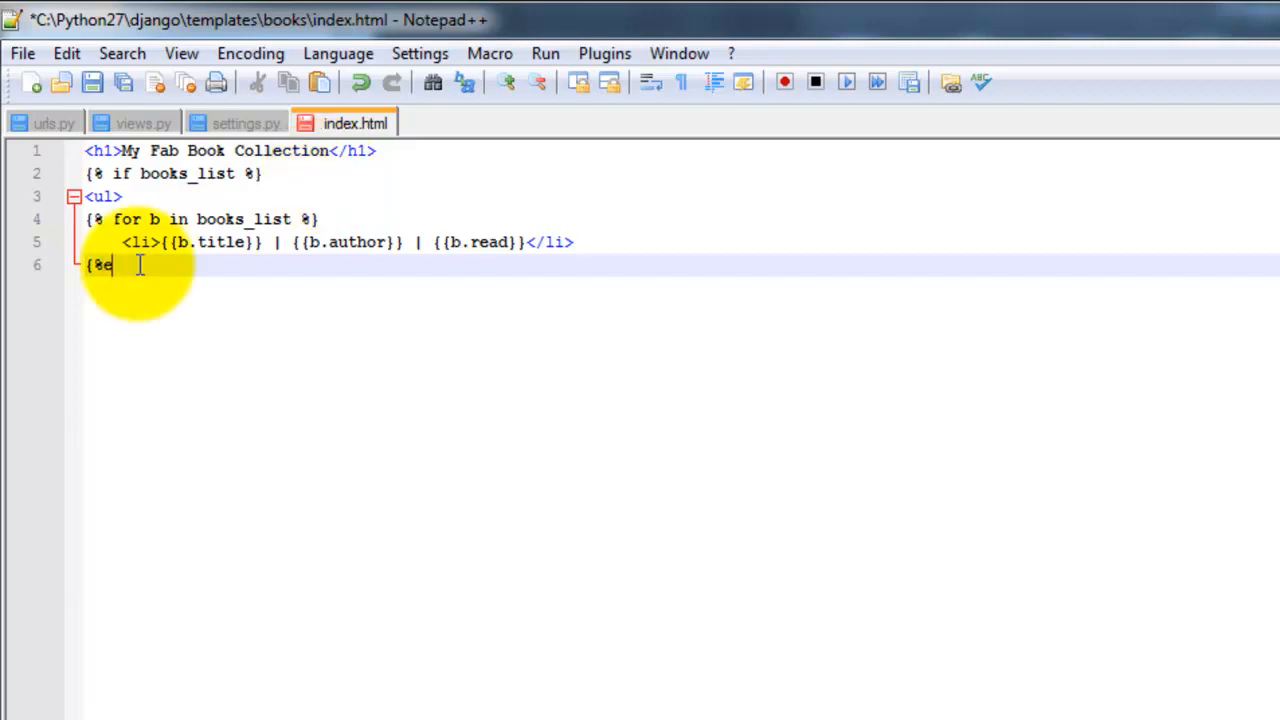
text(endfor)
key(Left)
key(Left)
key(Left)
key(Right)
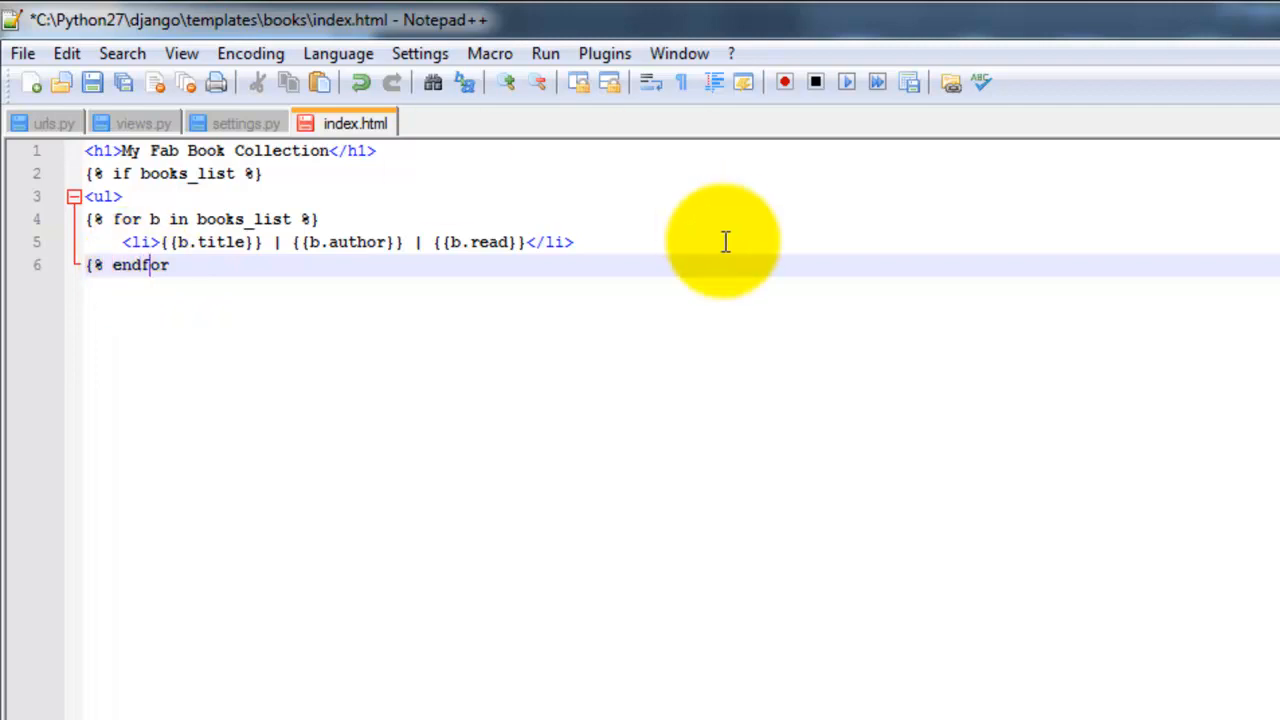
key(Right)
key(Right)
key(Right)
text(%)
text(})
key(Return)
text(<)
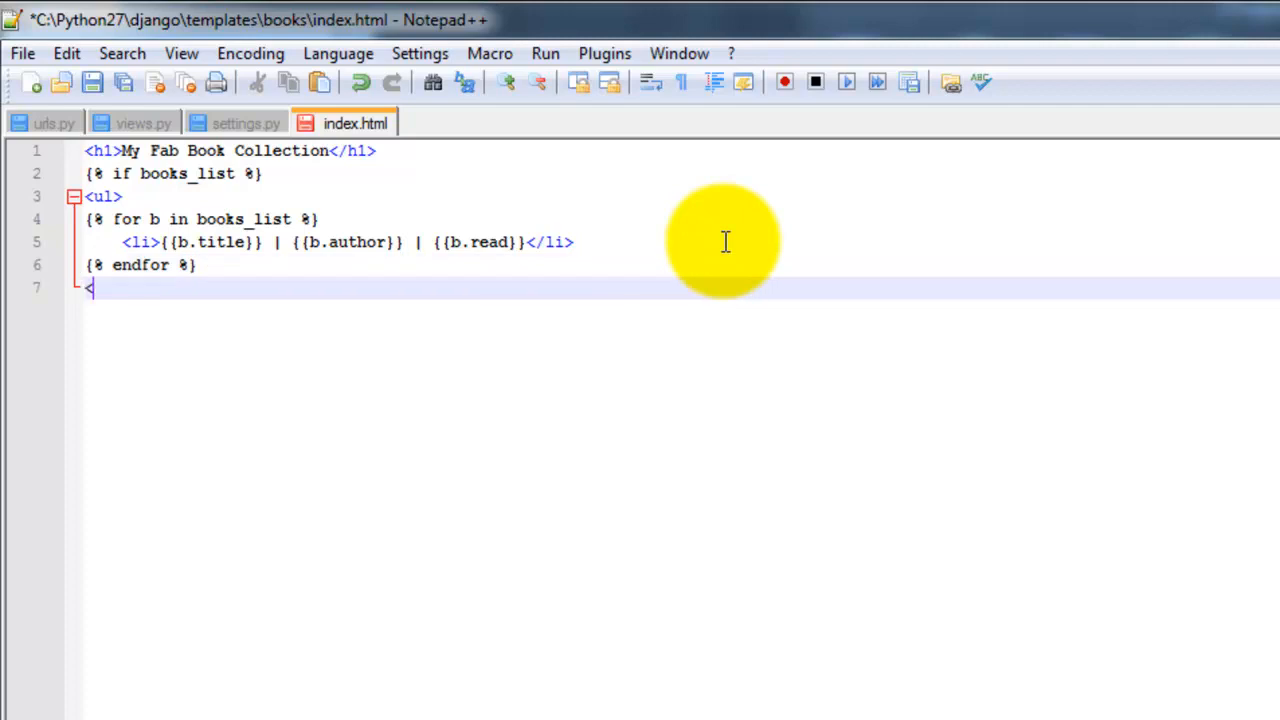
text(/ul)
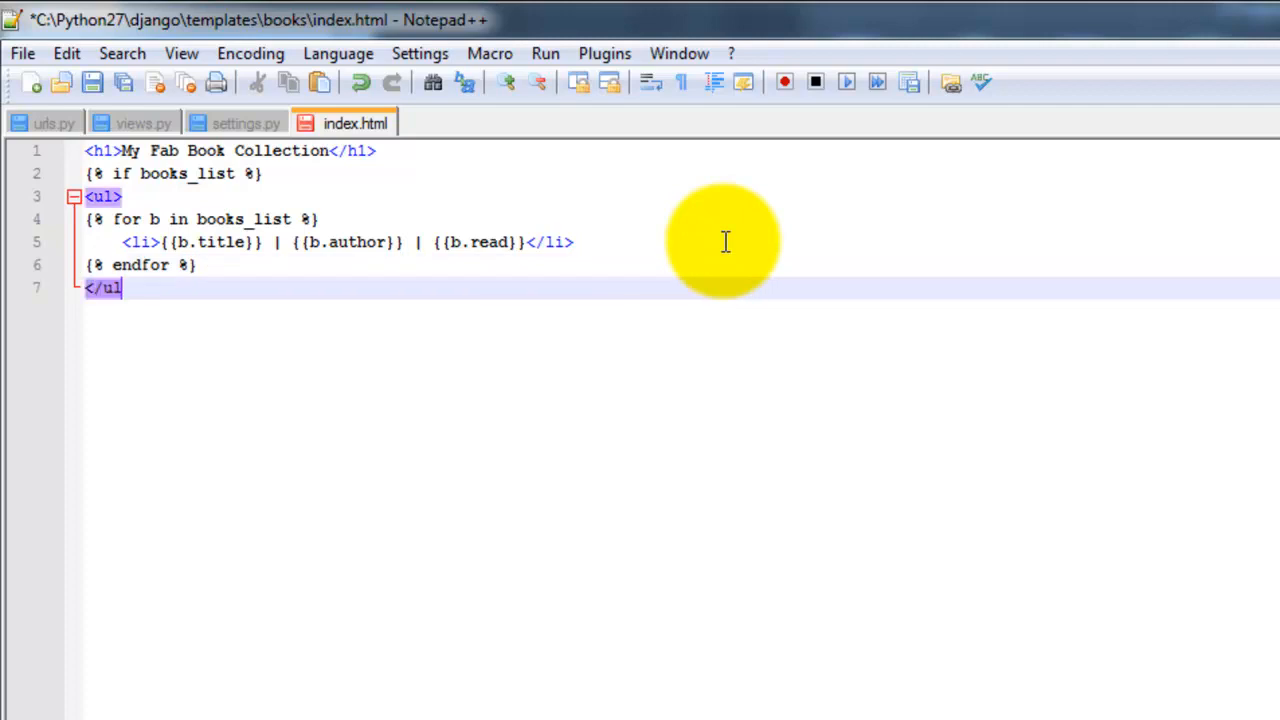
text(>)
key(Return)
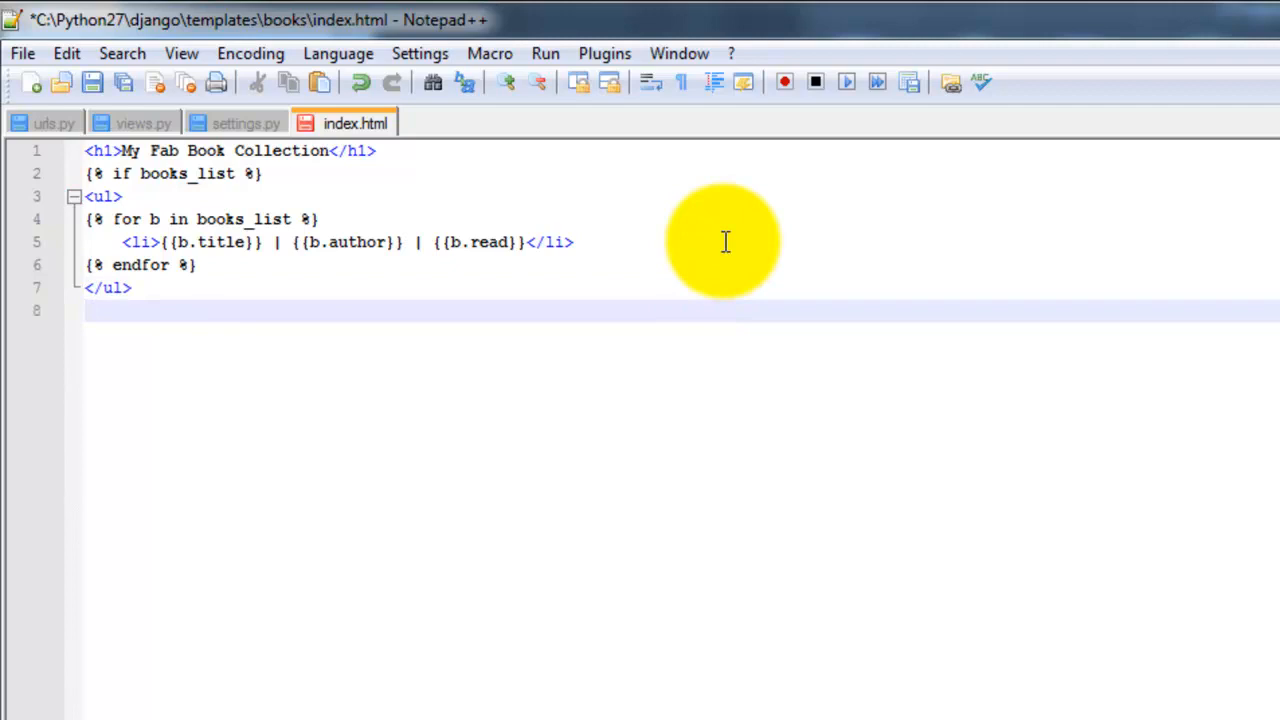
text({)
text(% end)
text(if )
text(%})
key(ctrl+s)
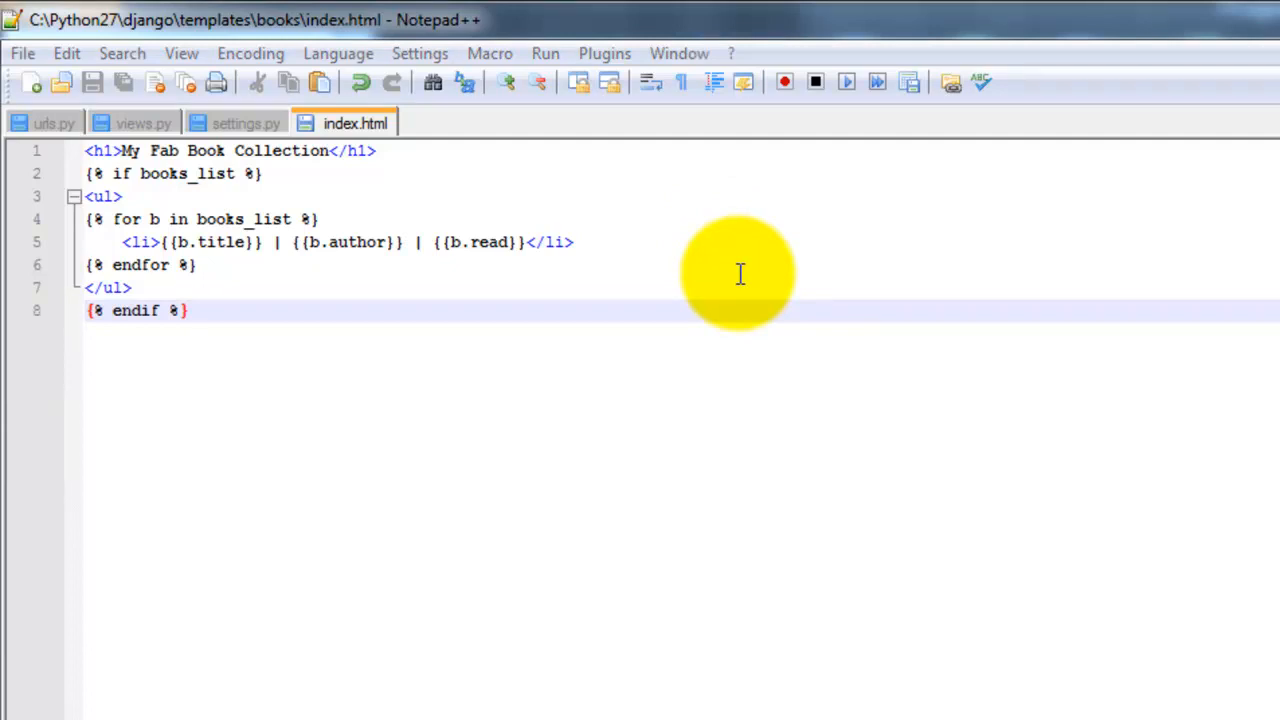
Step: In views.py add 'from django.template import Context, loader' below the Books import
click(135, 123)
click(423, 219)
key(Return)
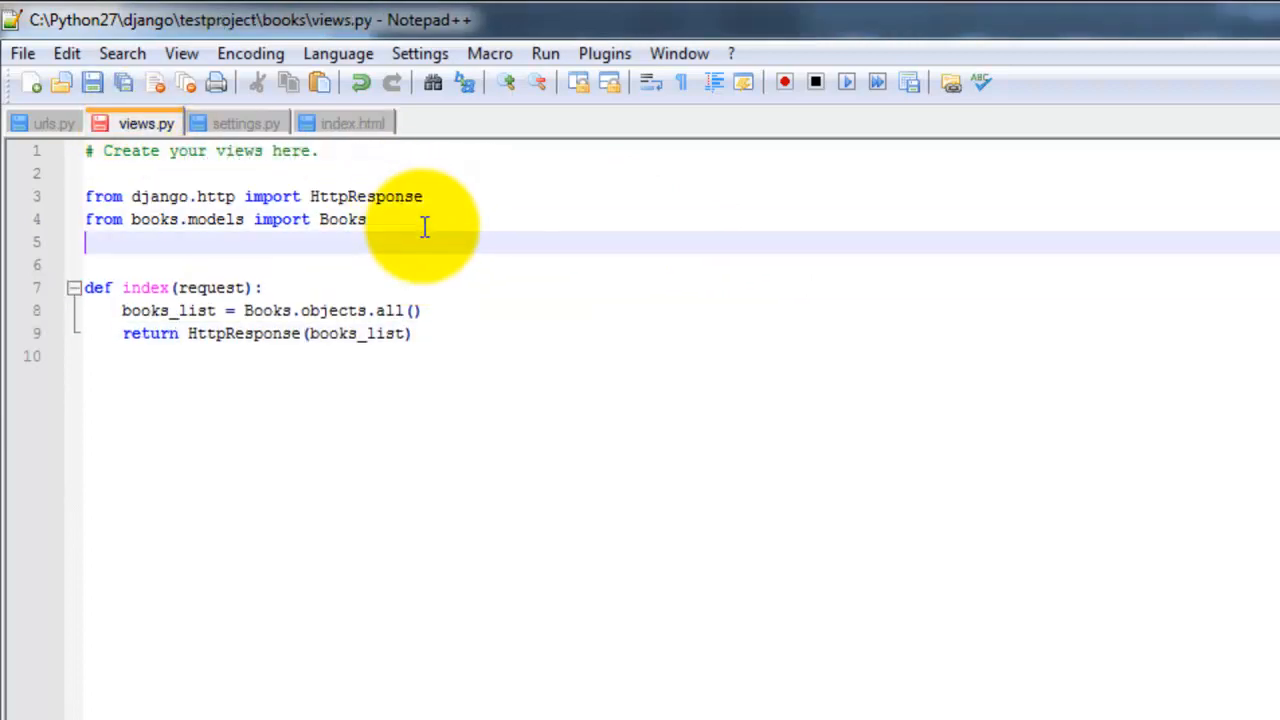
text(from )
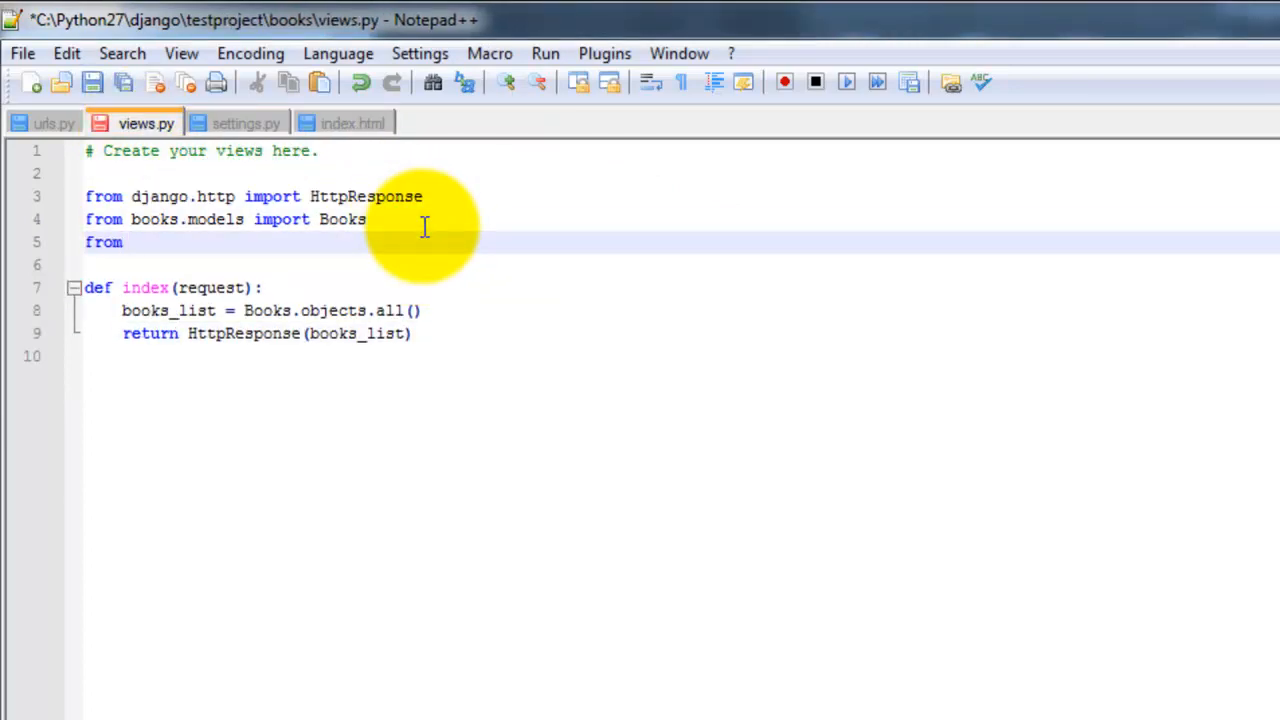
text(django.t)
text(enp)
key(BackSpace)
key(BackSpace)
text(m)
text(plate i)
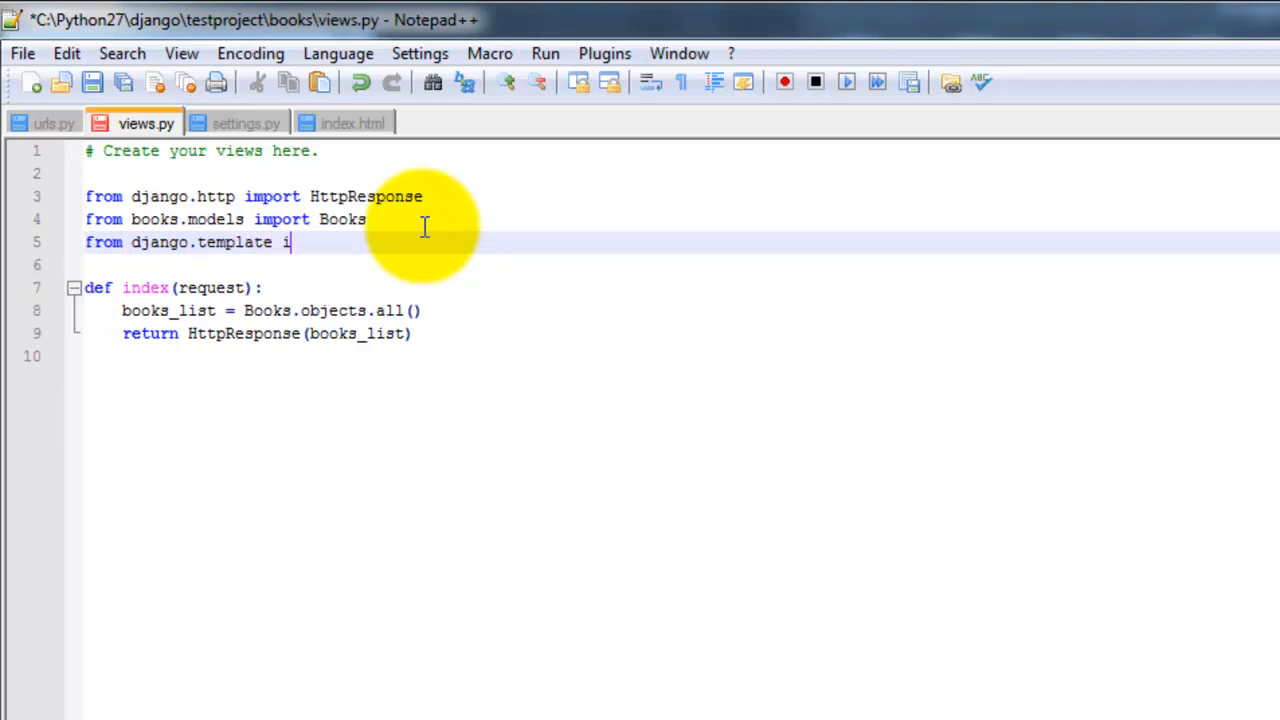
text(mport Con)
text(text)
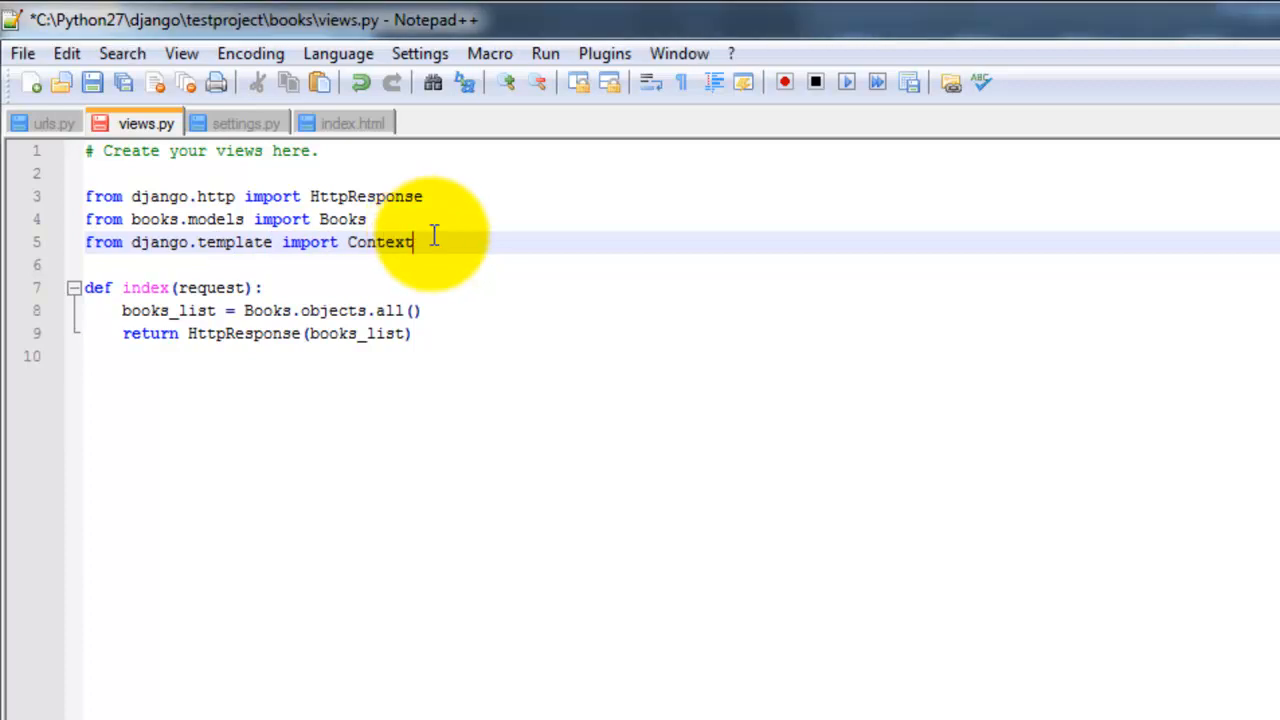
text(, load)
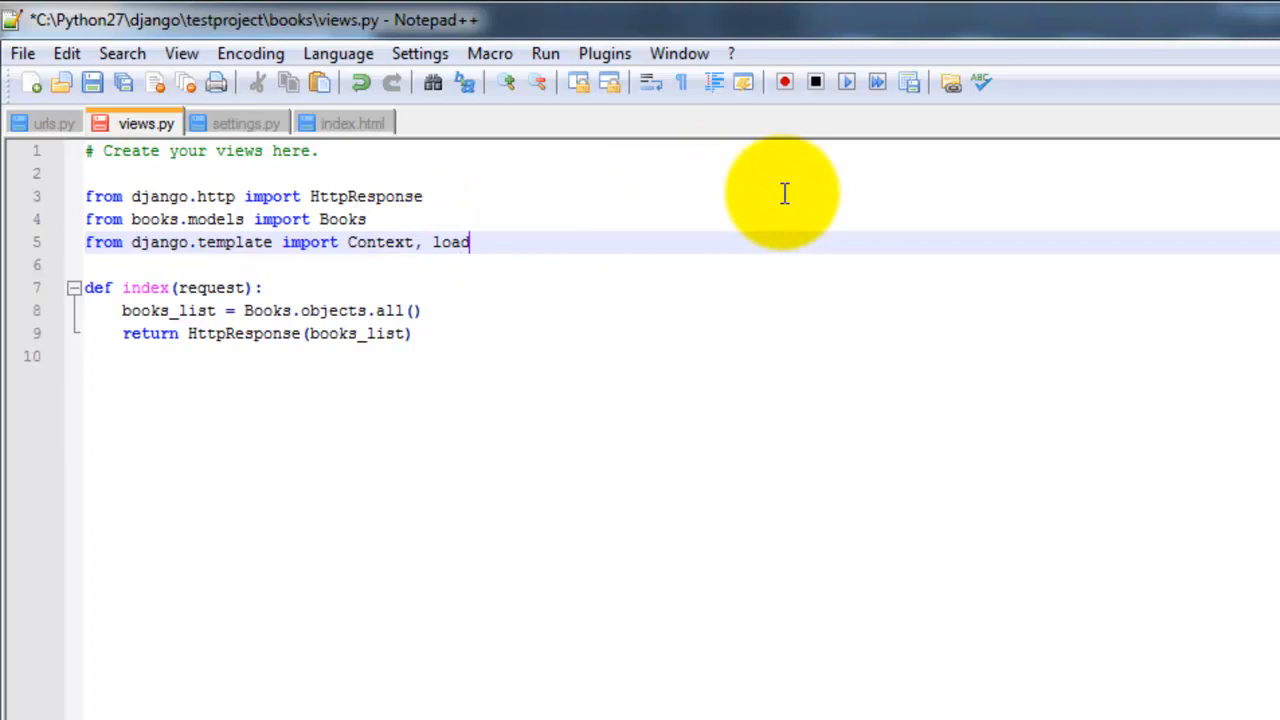
text(er)
Step: Add the loader lookup of books/index.html and c = Context({'books_list': books_list,}) to the index view
click(476, 311)
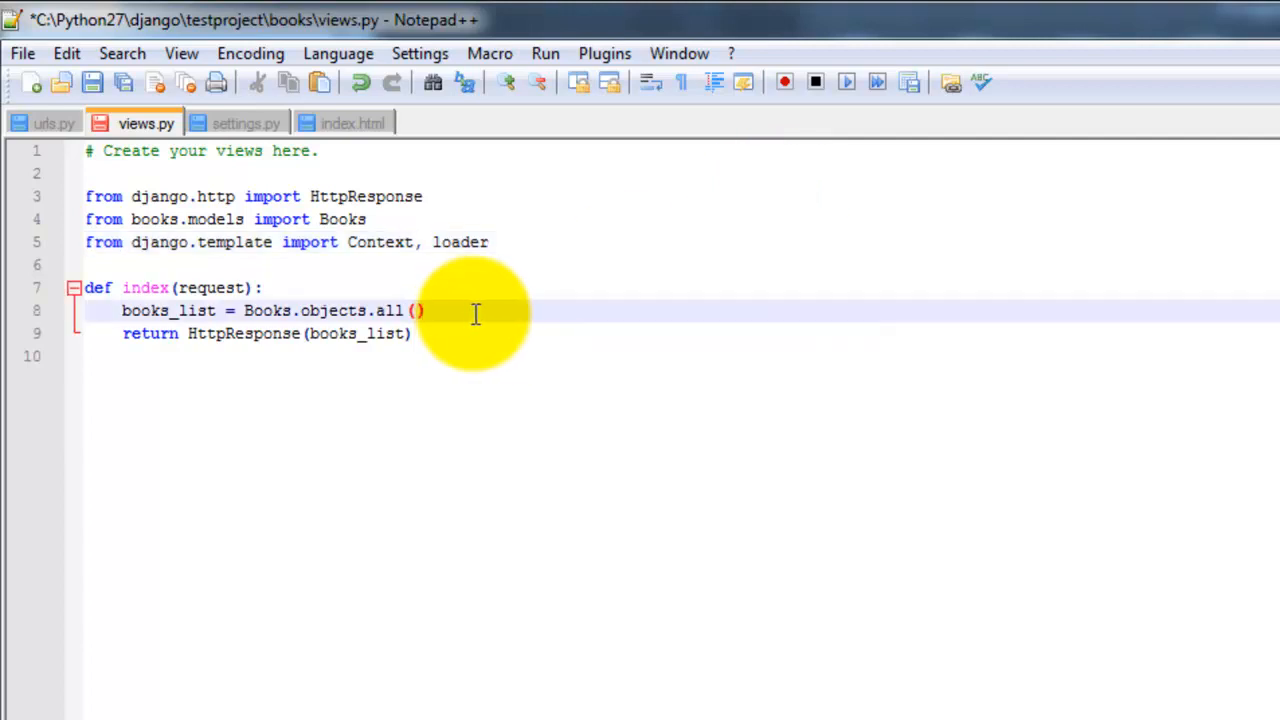
key(Return)
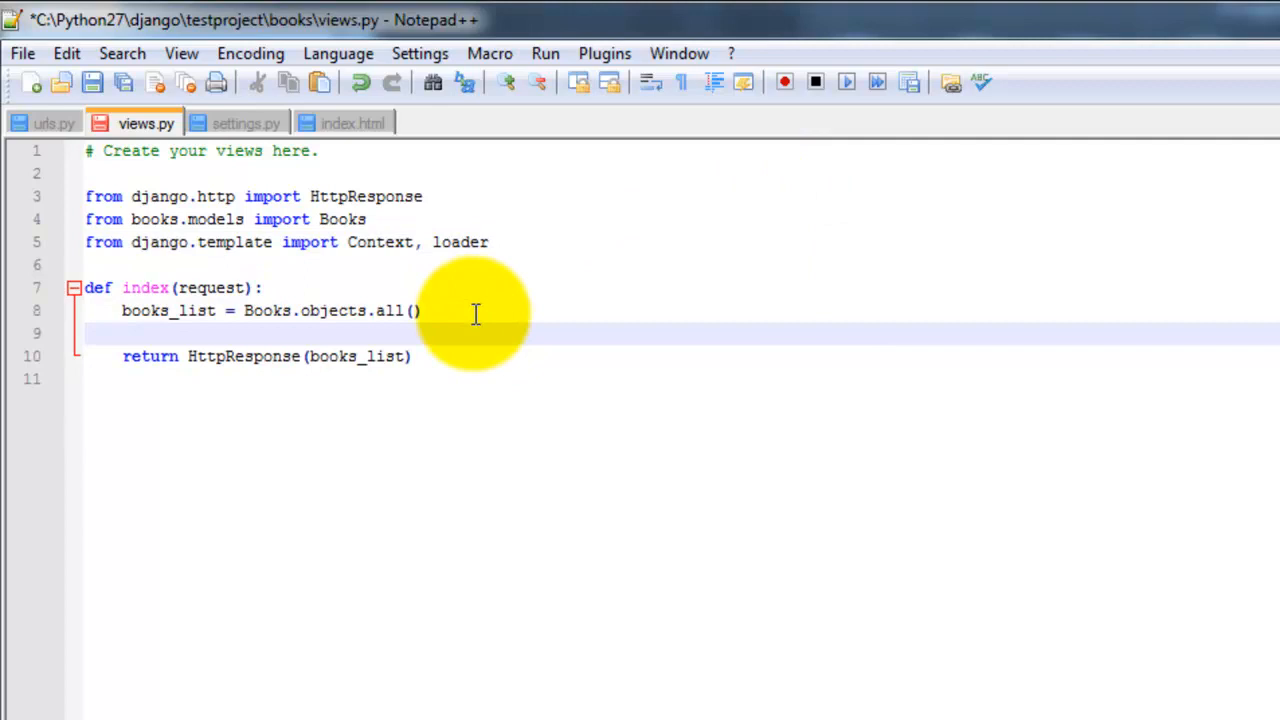
text(t = load)
text(er.get)
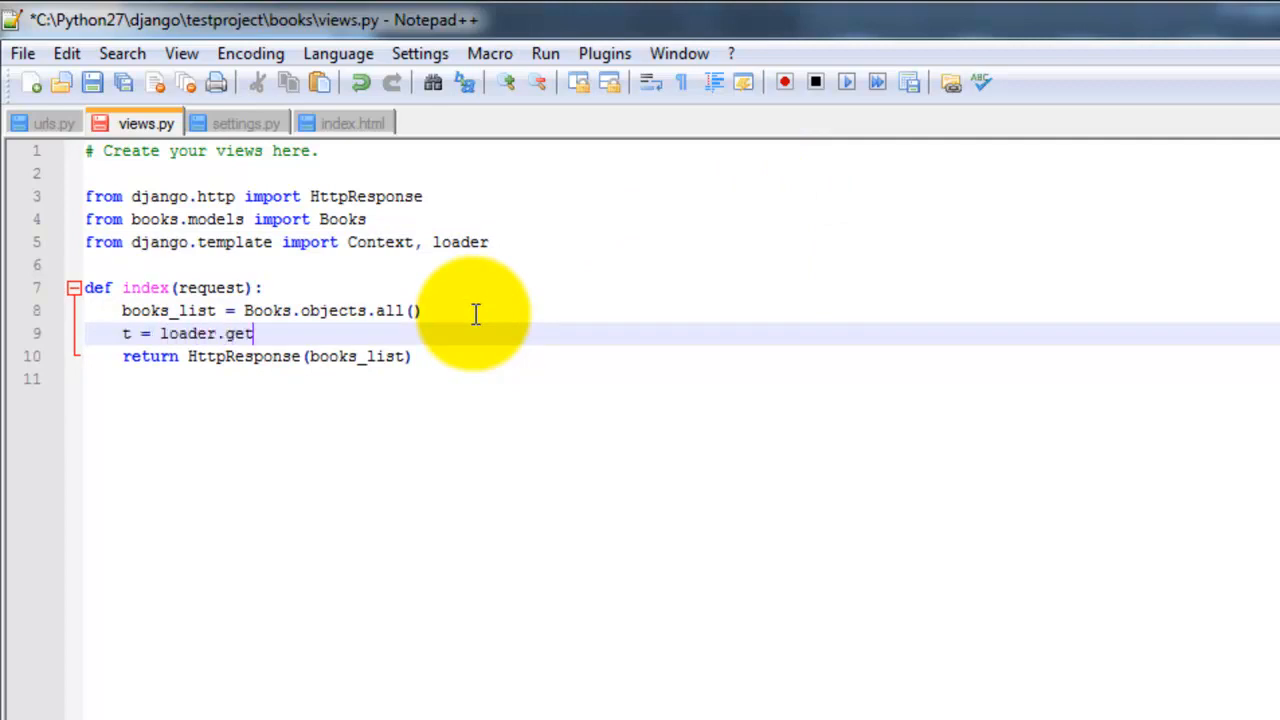
text(_templa)
text(te)
text(('book)
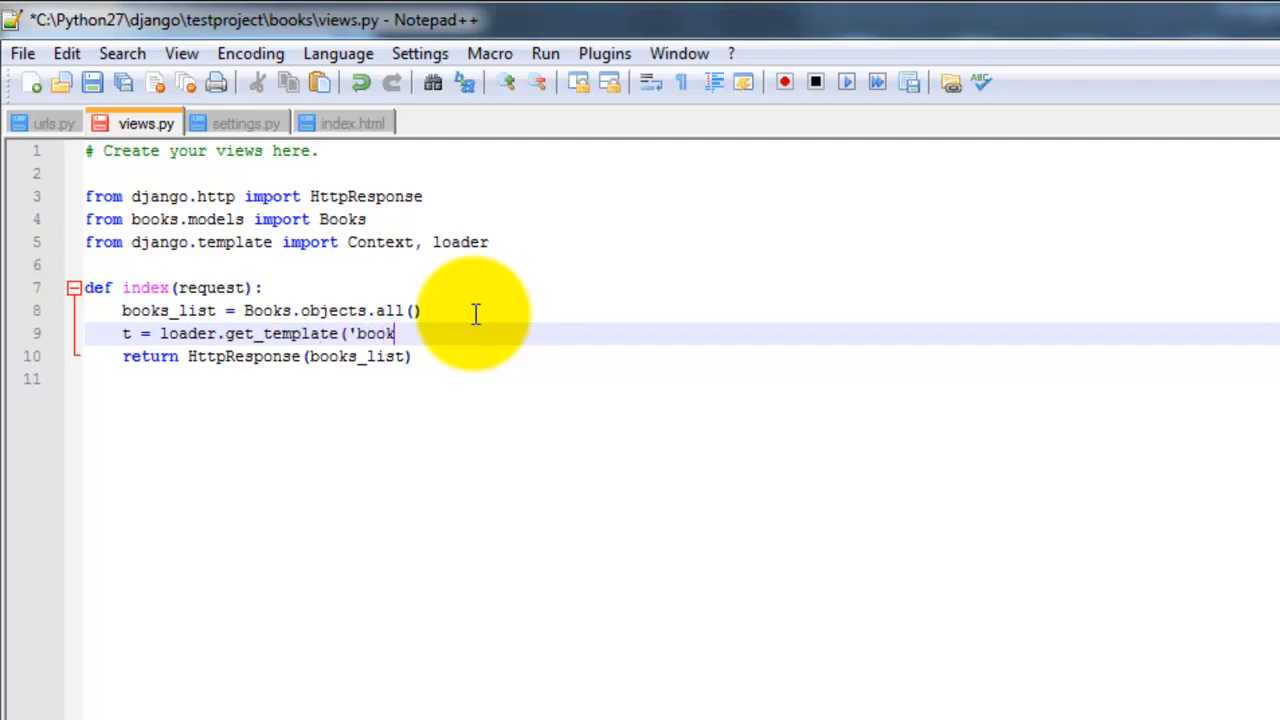
text(s/i)
text(ndex)
text(.html)
text('))
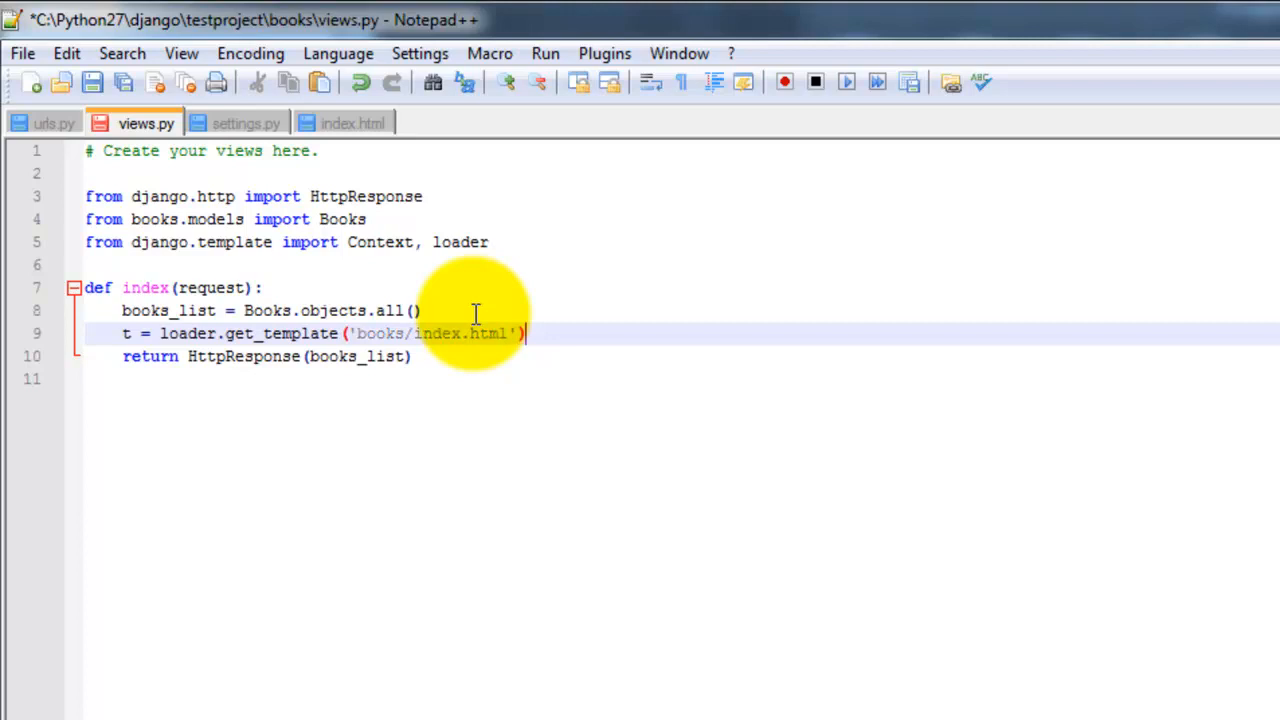
key(Return)
text(c)
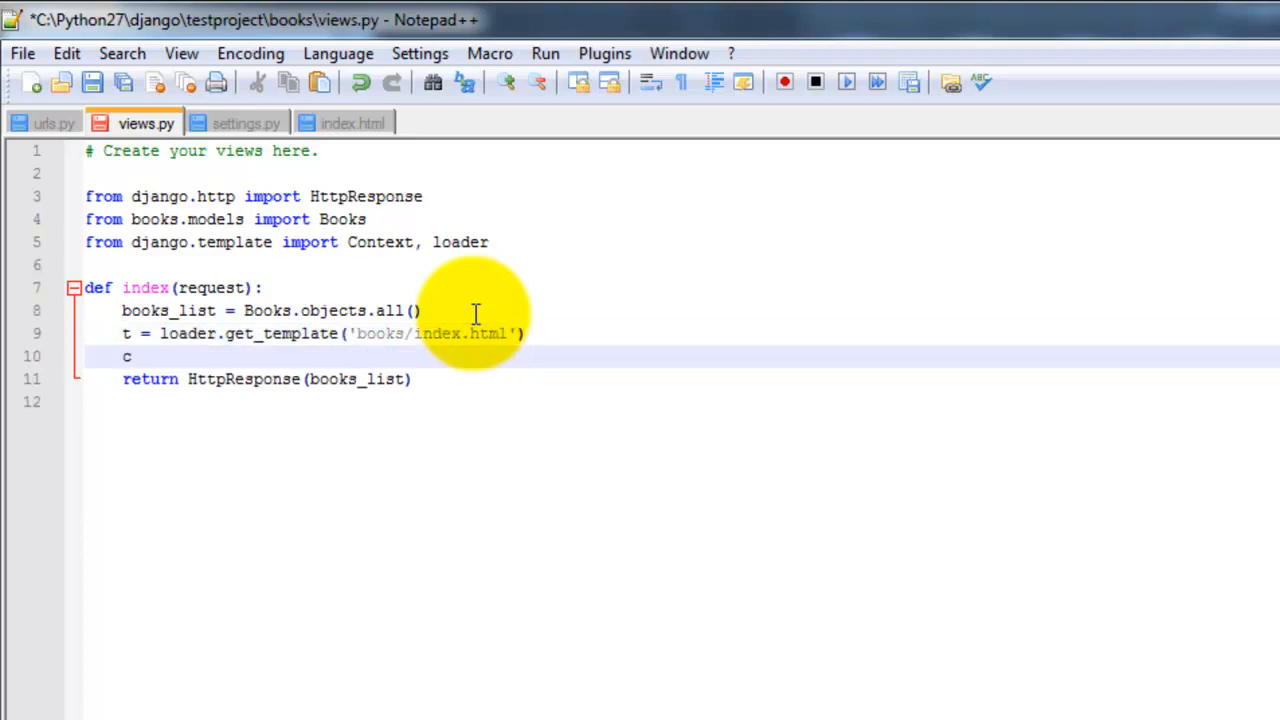
text( = Conte)
text(xt()
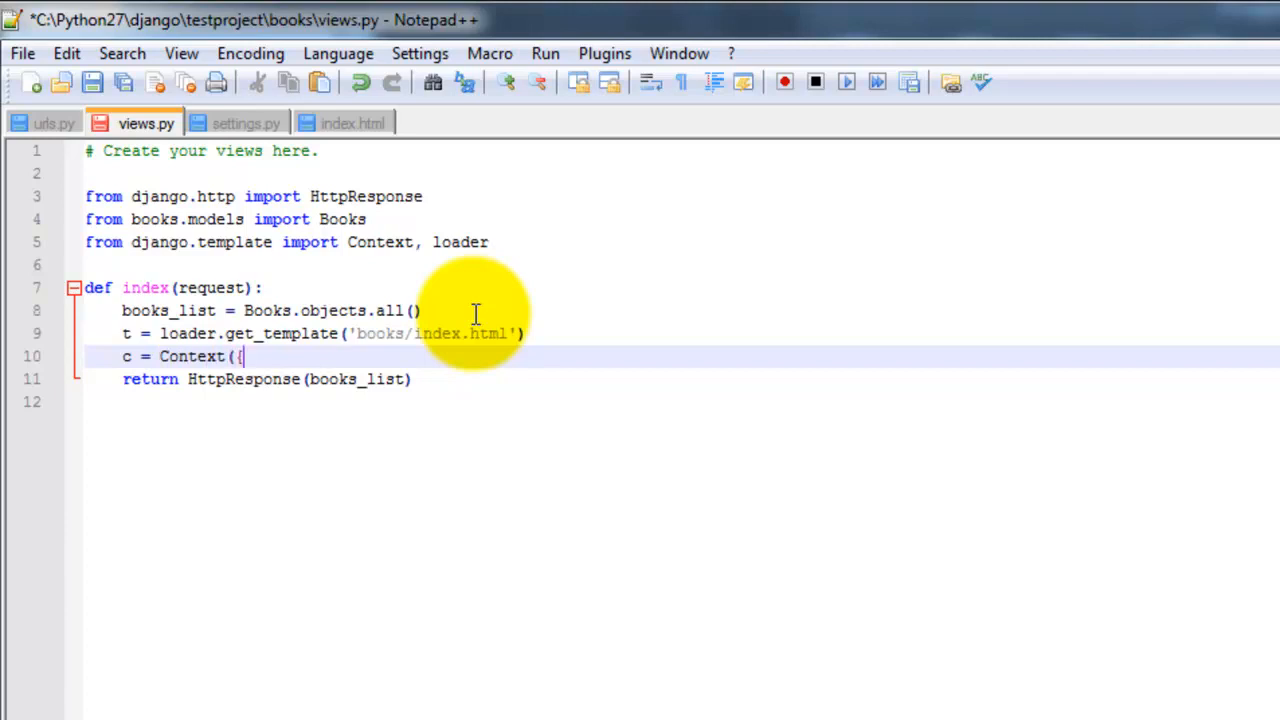
text({'books)
text(_list)
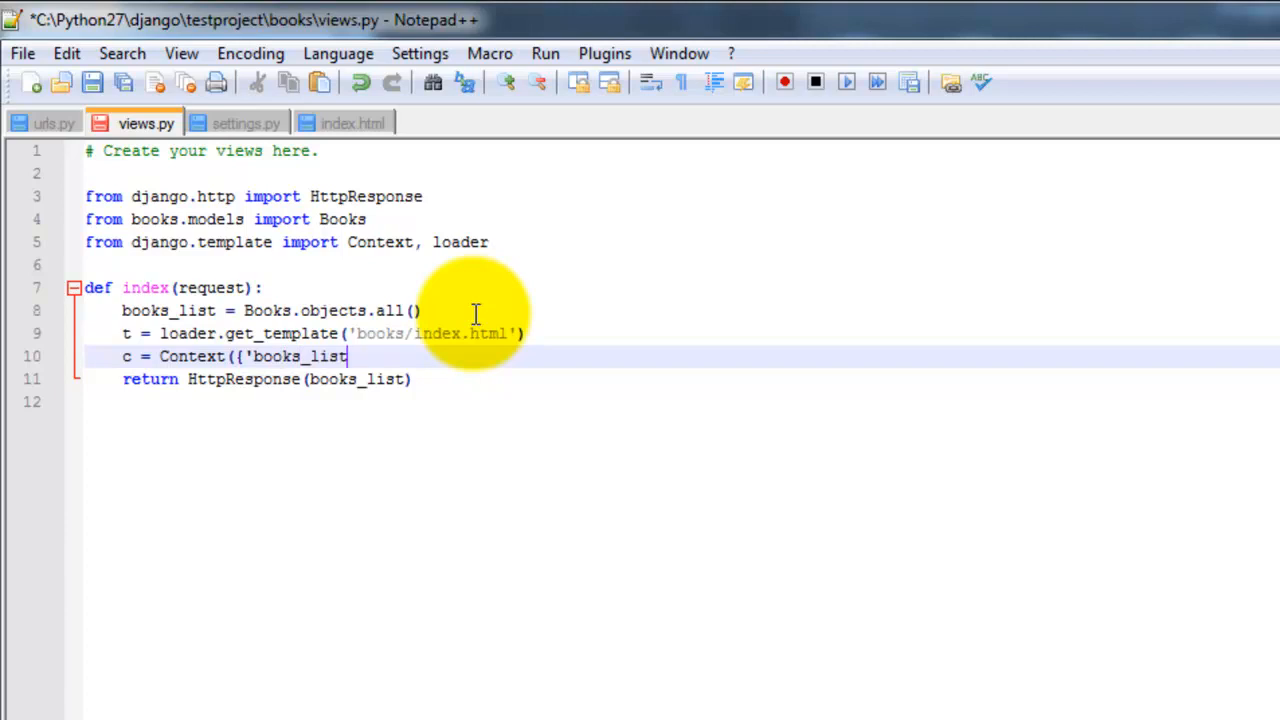
text(': )
text(books_li)
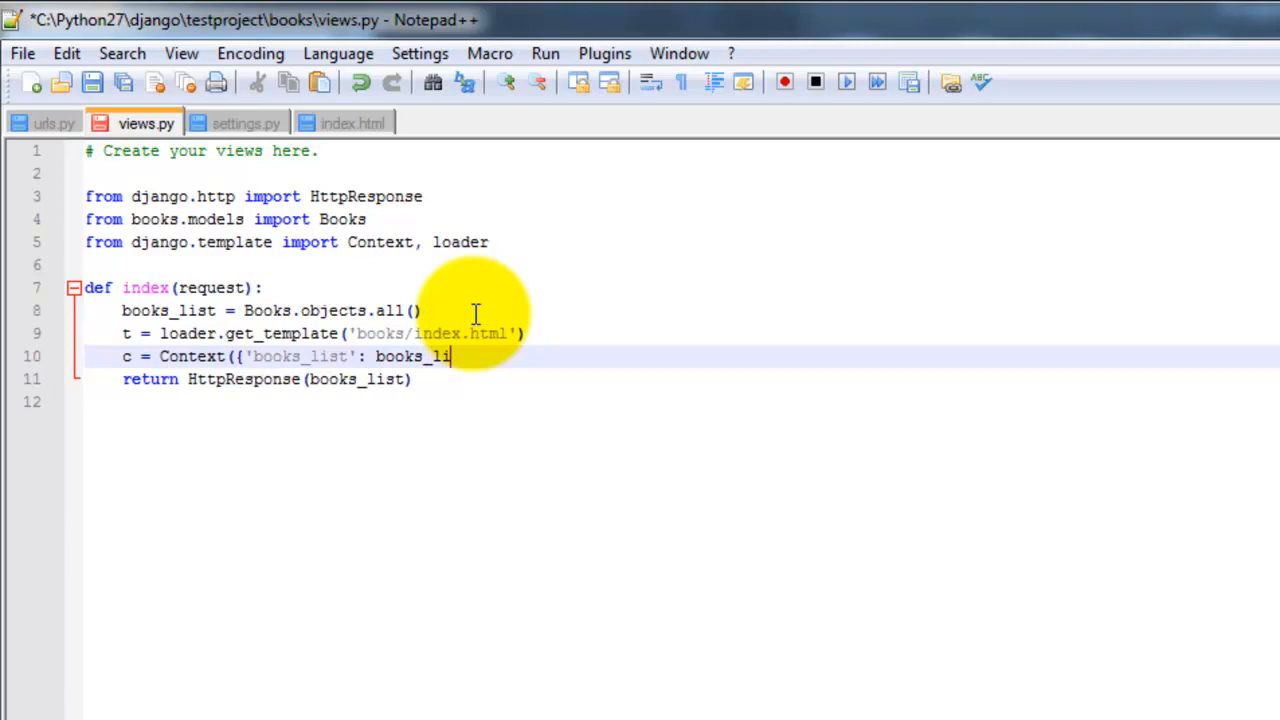
text(st,)
text(})
text())
Step: Replace the returned books_list argument with t.render(c) and save views.py
click(313, 400)
drag(309, 379, 406, 379)
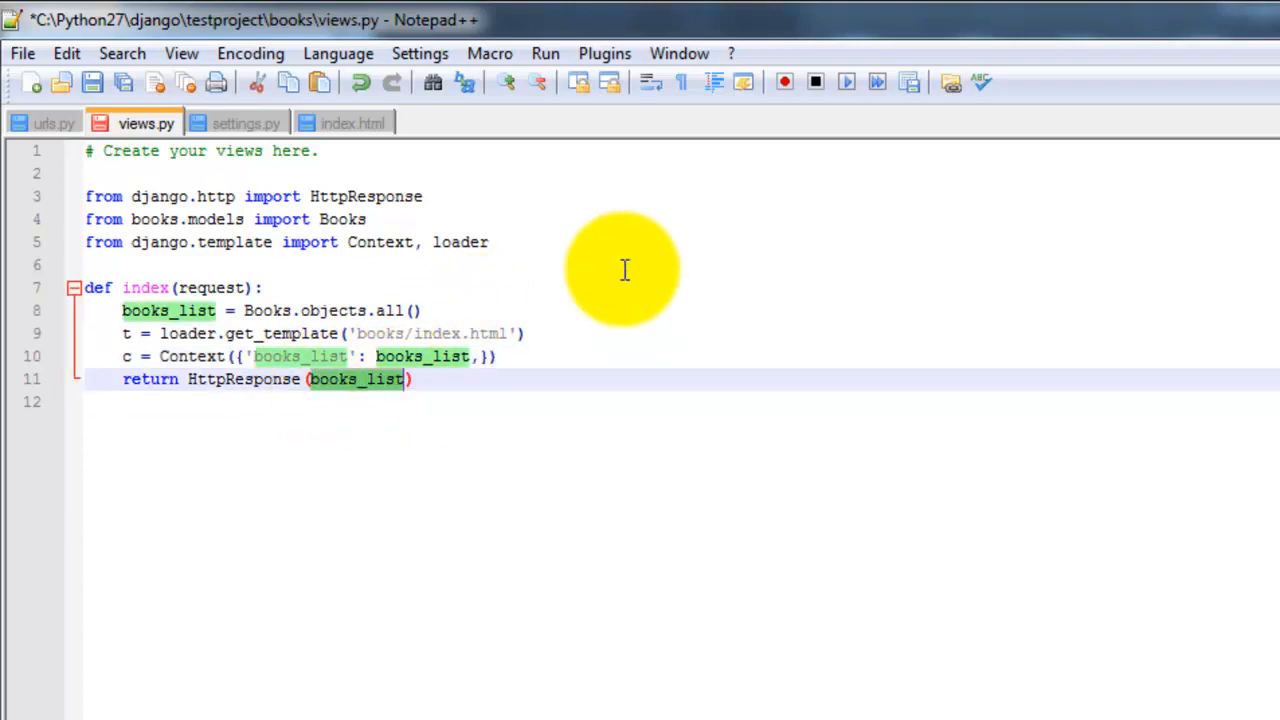
text(t.render)
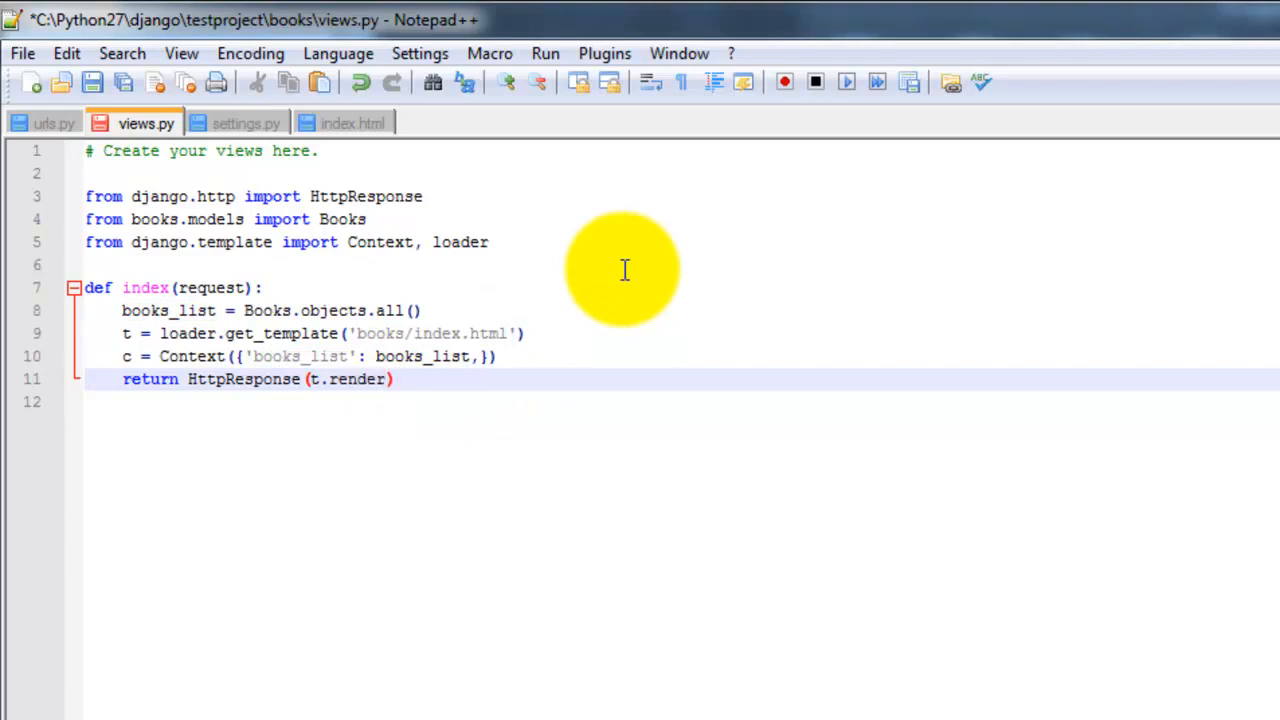
text((c))
click(630, 288)
key(ctrl+s)
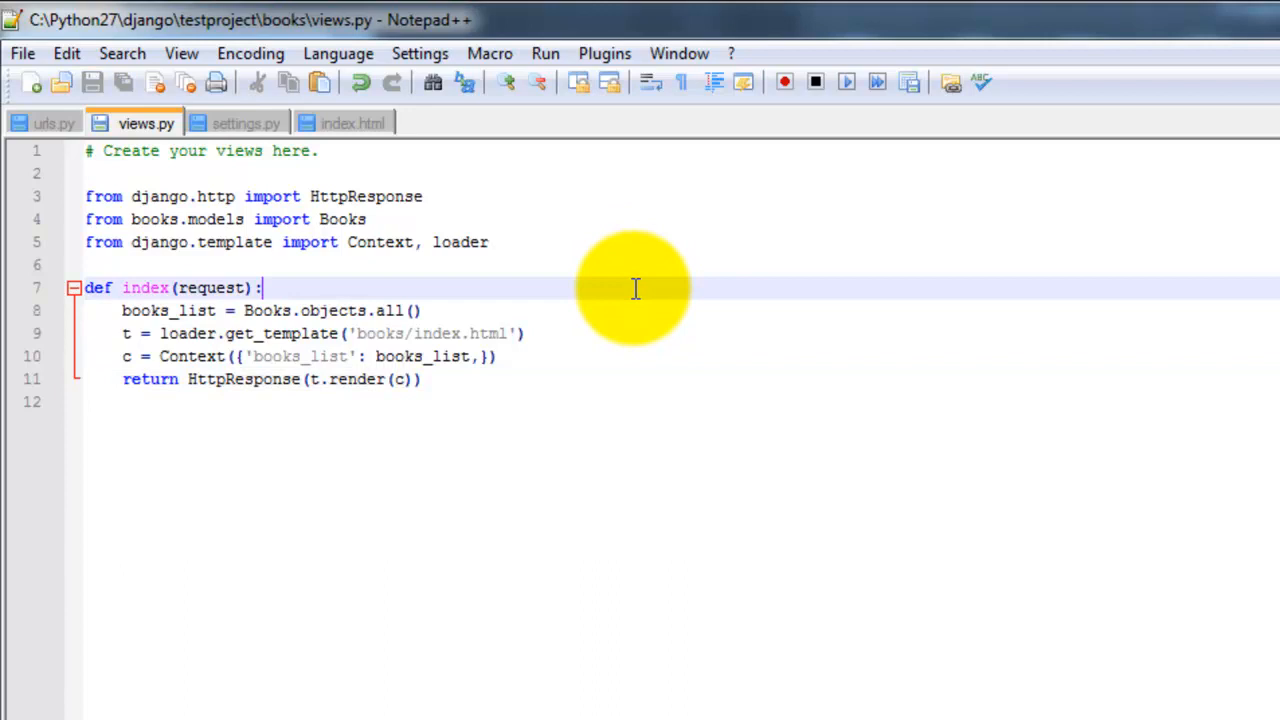
Step: Attempt runserver from the wrong folder, then navigate into the testproject folder
click(671, 357)
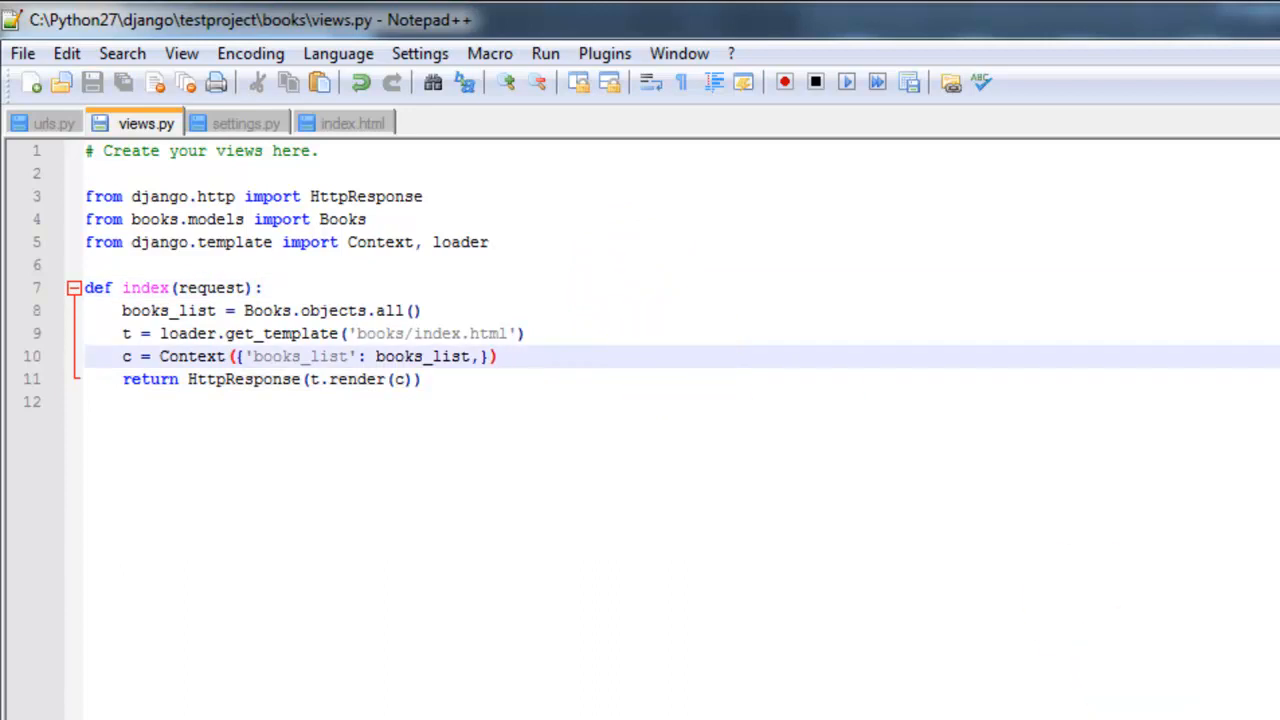
key(alt+Tab)
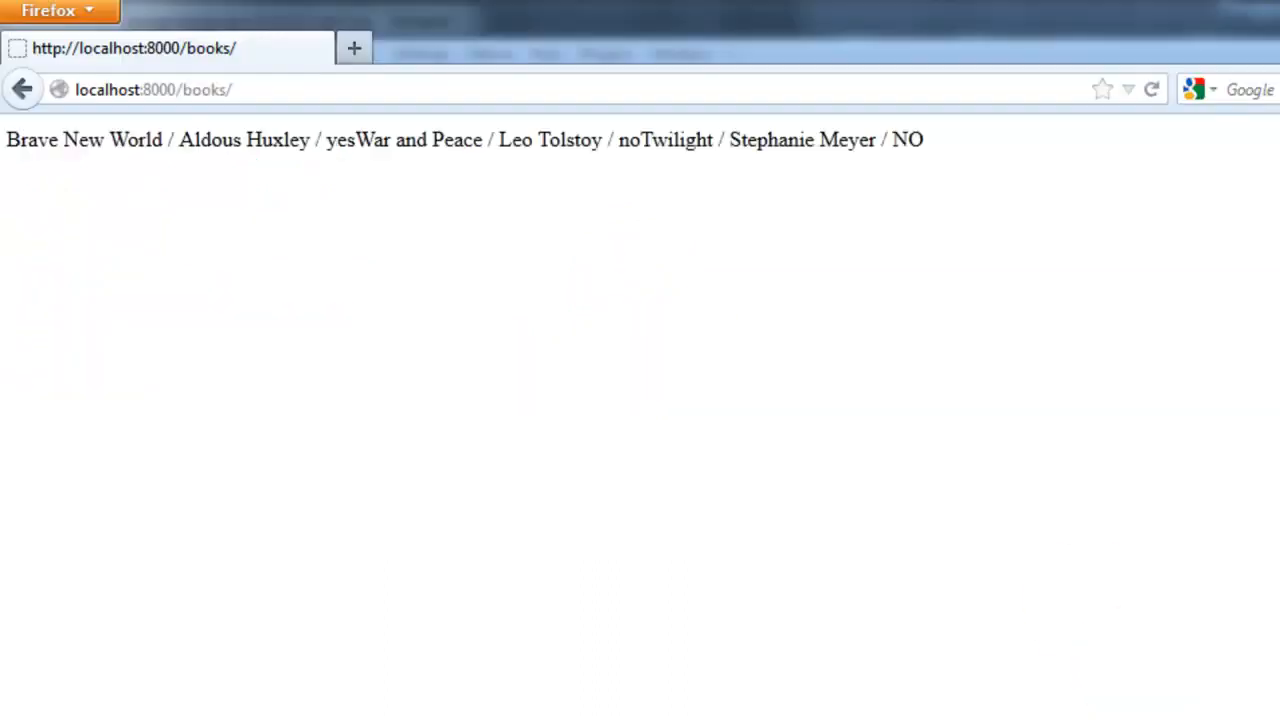
key(alt+Tab)
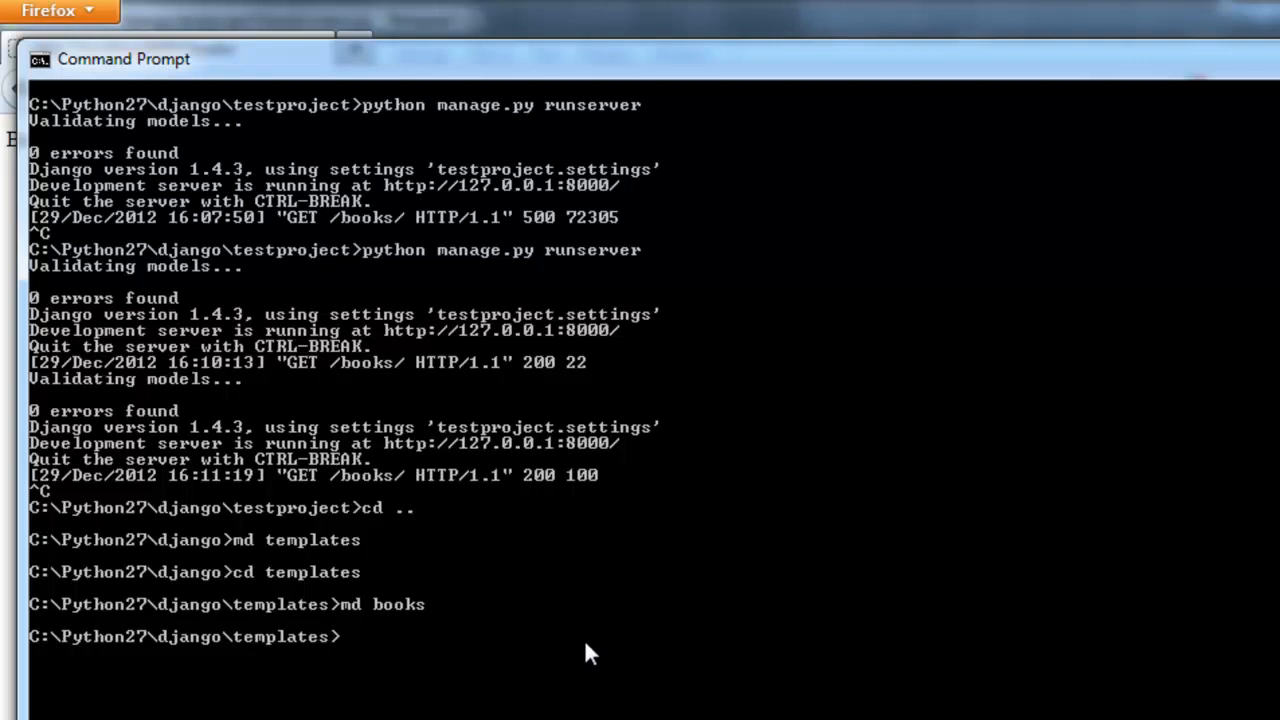
key(Up)
key(Up)
key(Up)
key(Up)
key(Up)
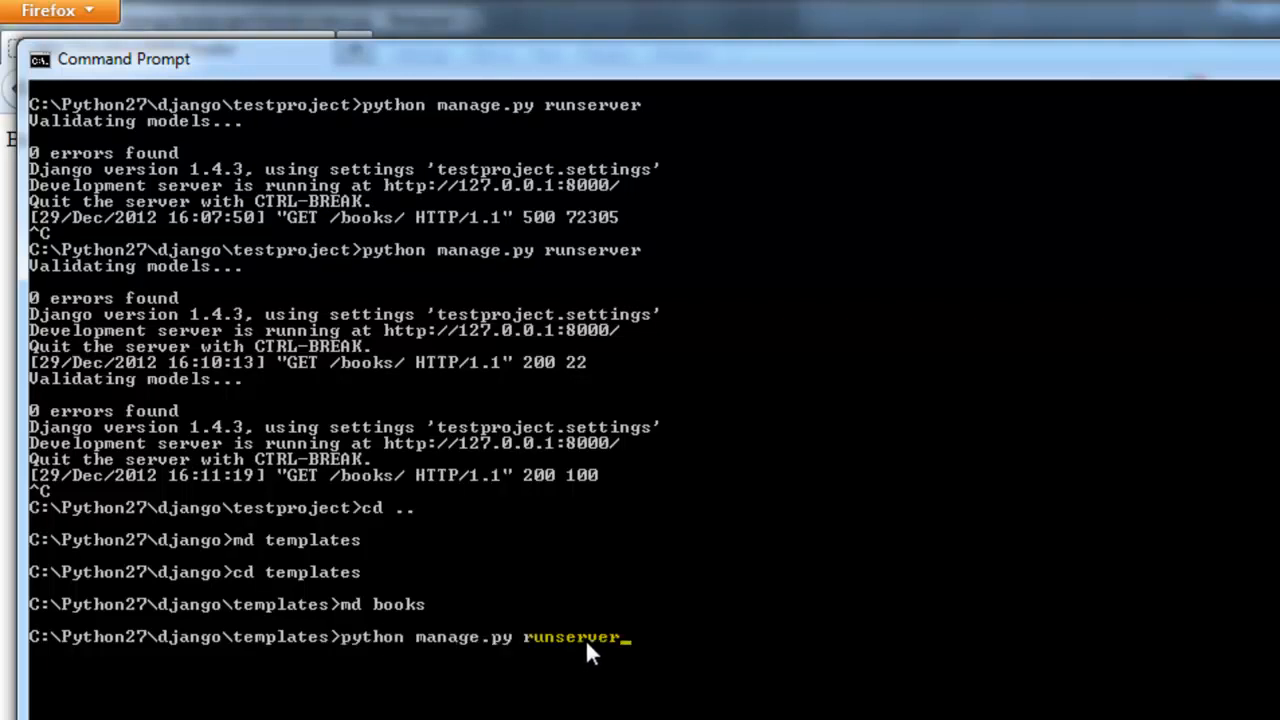
key(Return)
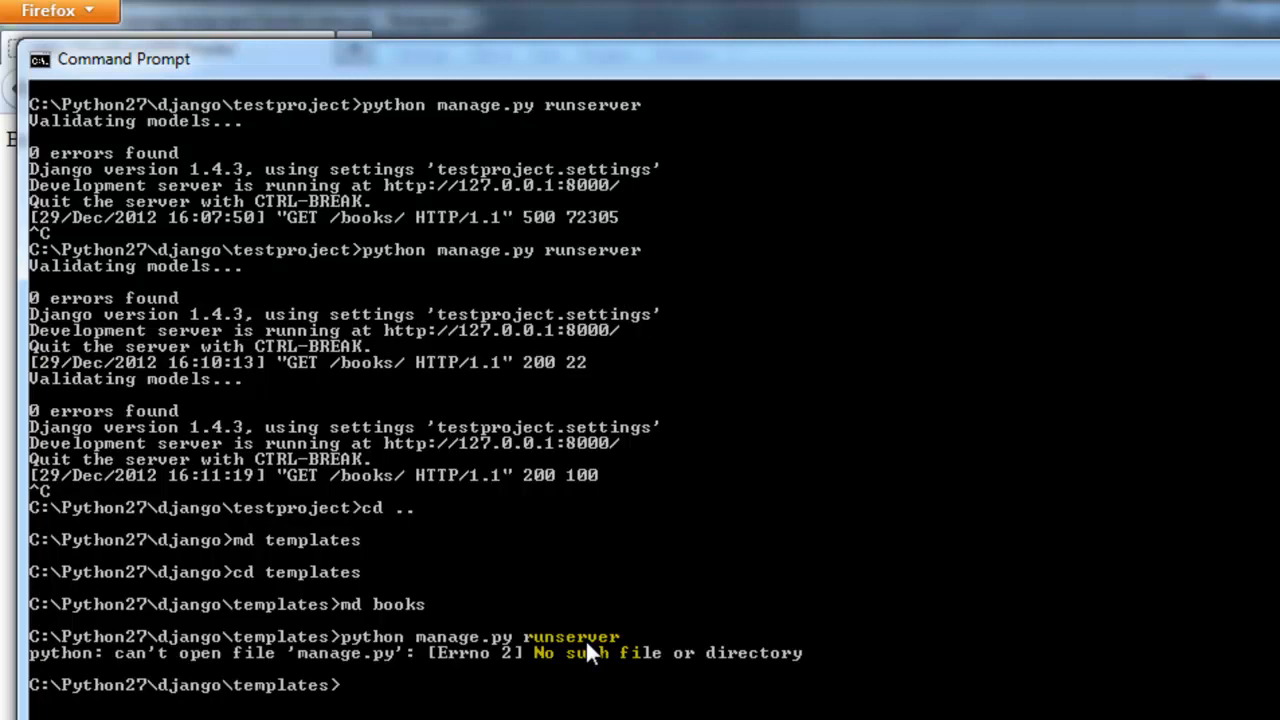
text(cd ..)
key(Return)
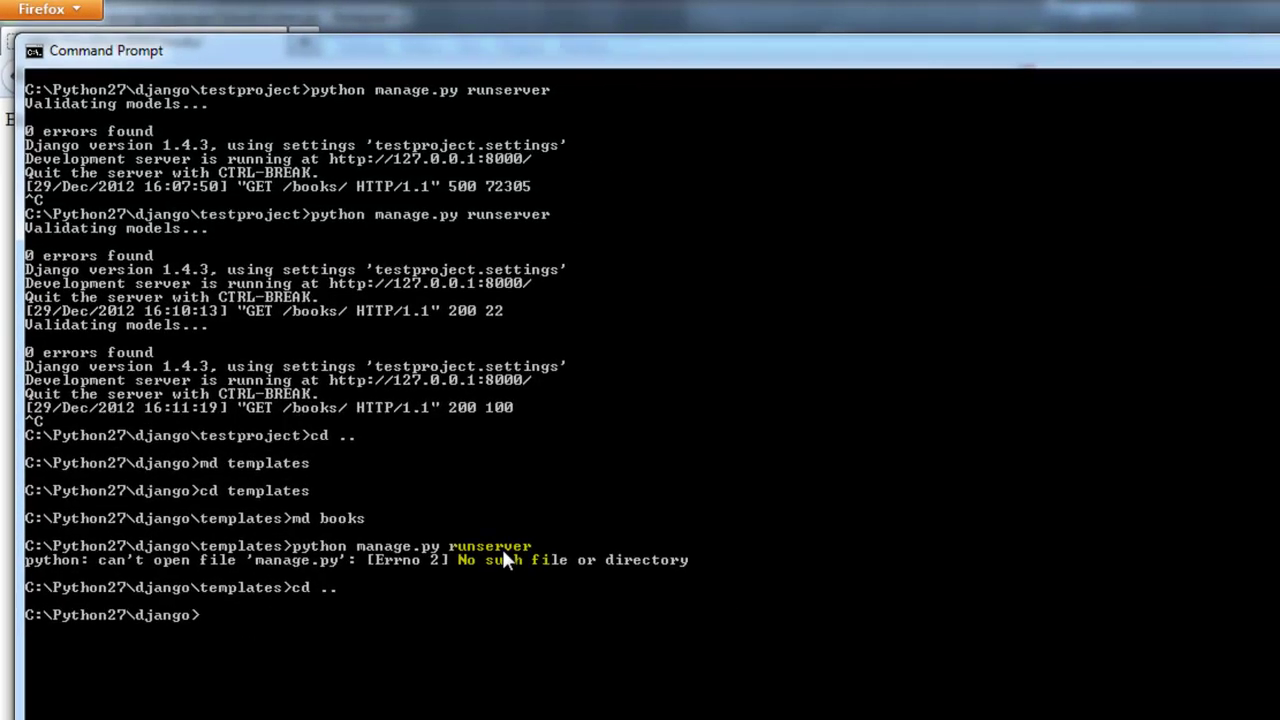
text(cd test)
text(project)
key(Return)
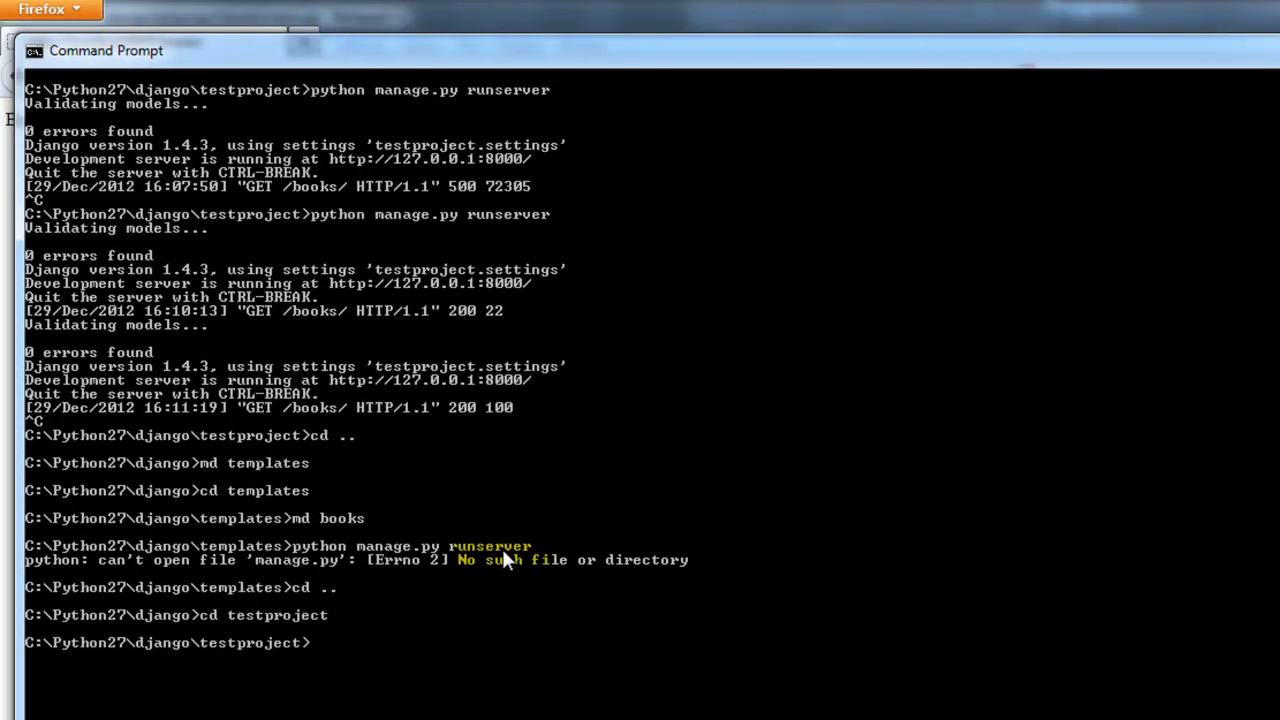
text(cls)
Step: Run python manage.py runserver and reload localhost:8000/books/ in Firefox
key(Return)
key(Up)
key(Up)
key(Up)
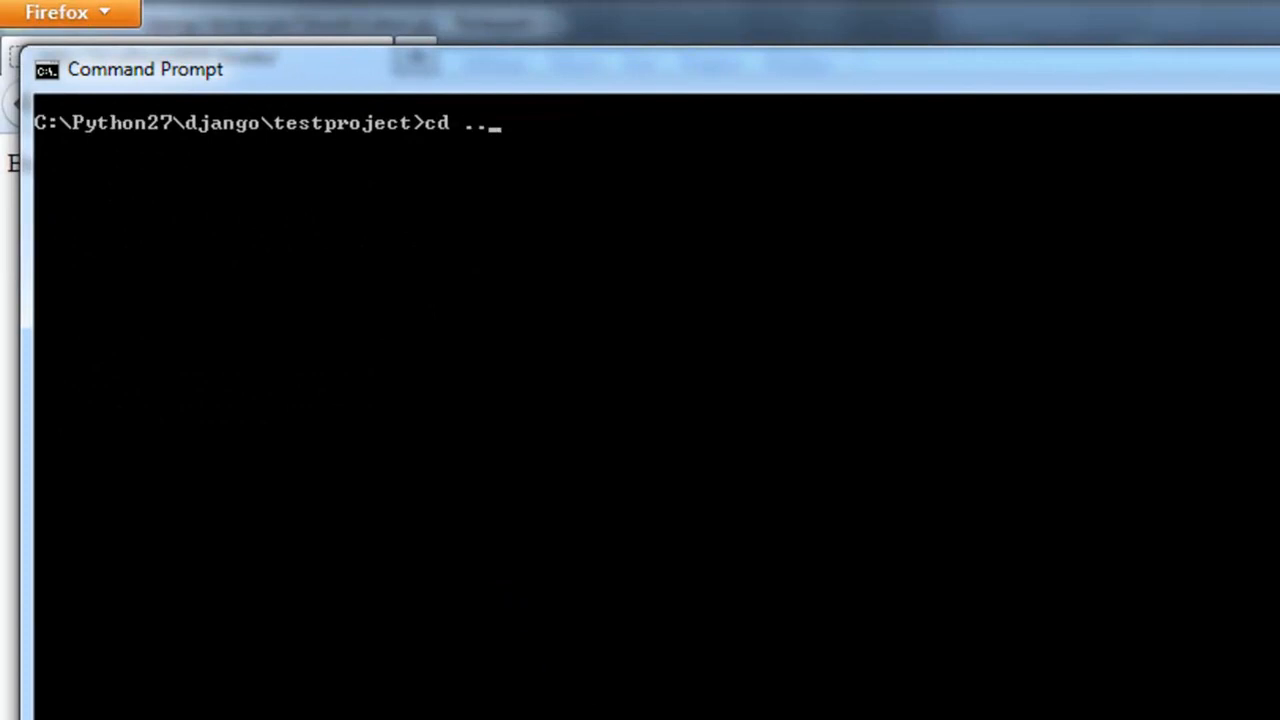
key(Down)
key(Down)
key(Up)
key(Up)
key(Return)
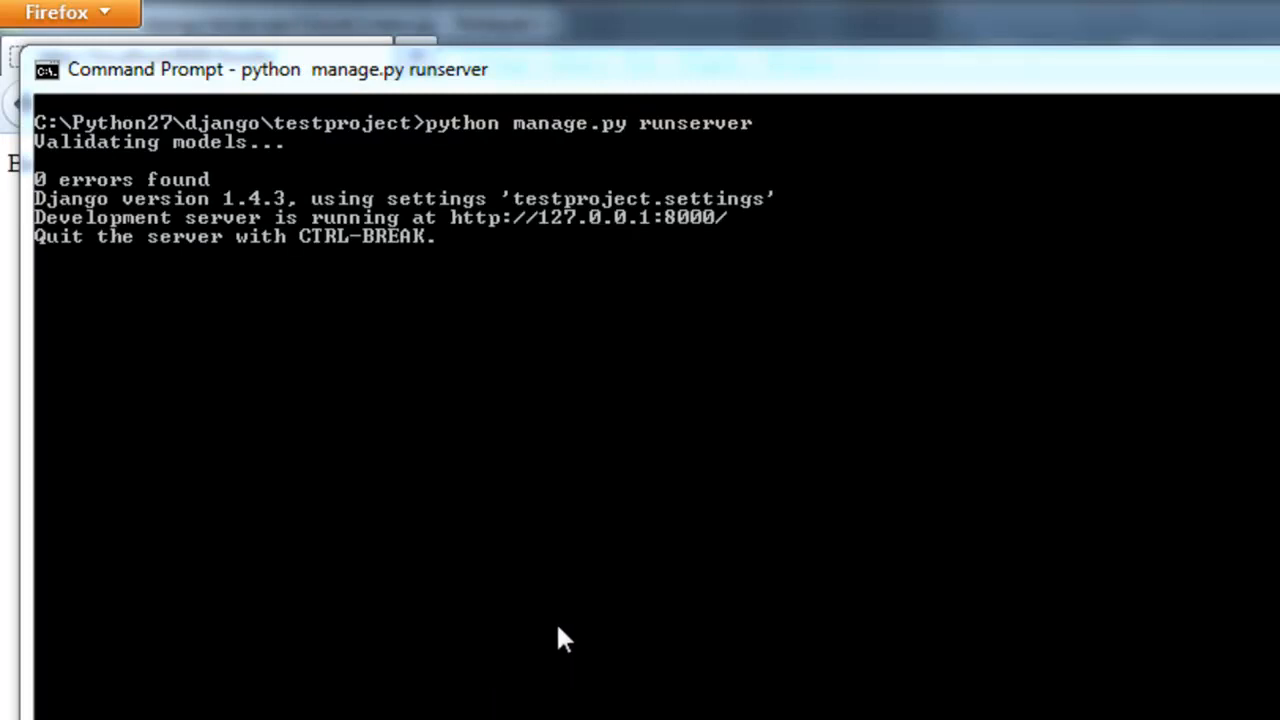
key(alt+Tab)
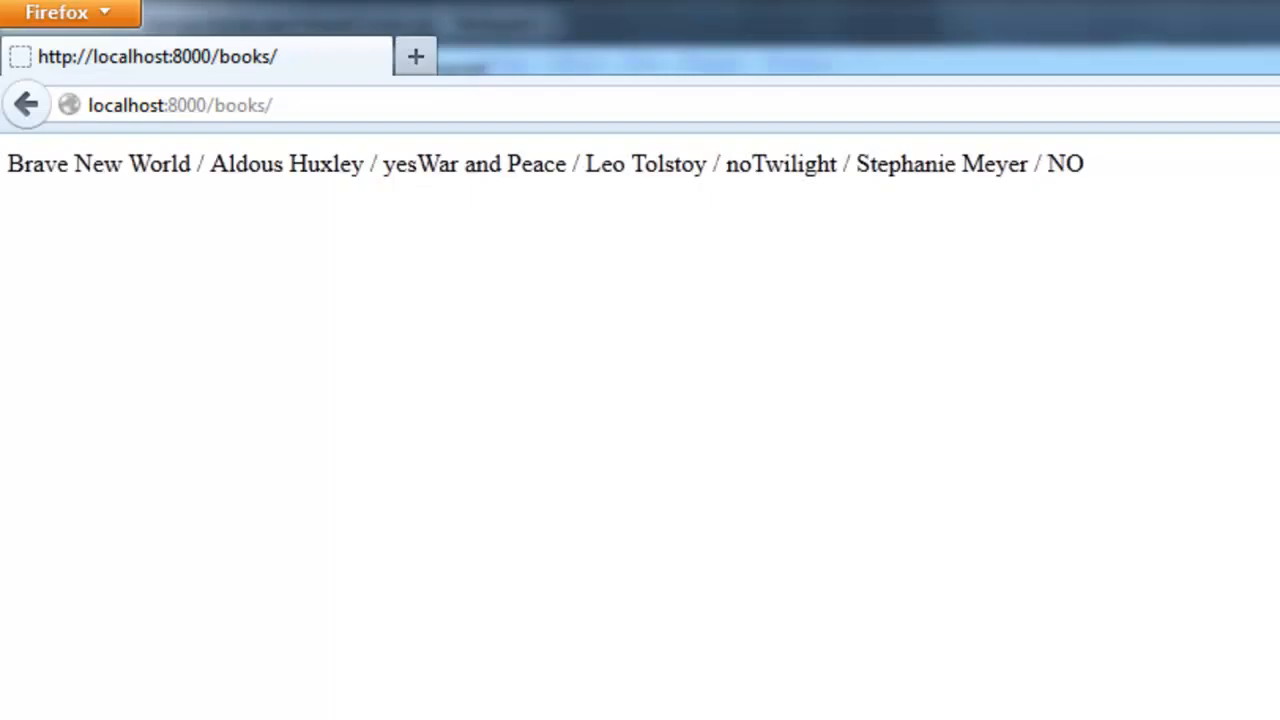
key(F5)
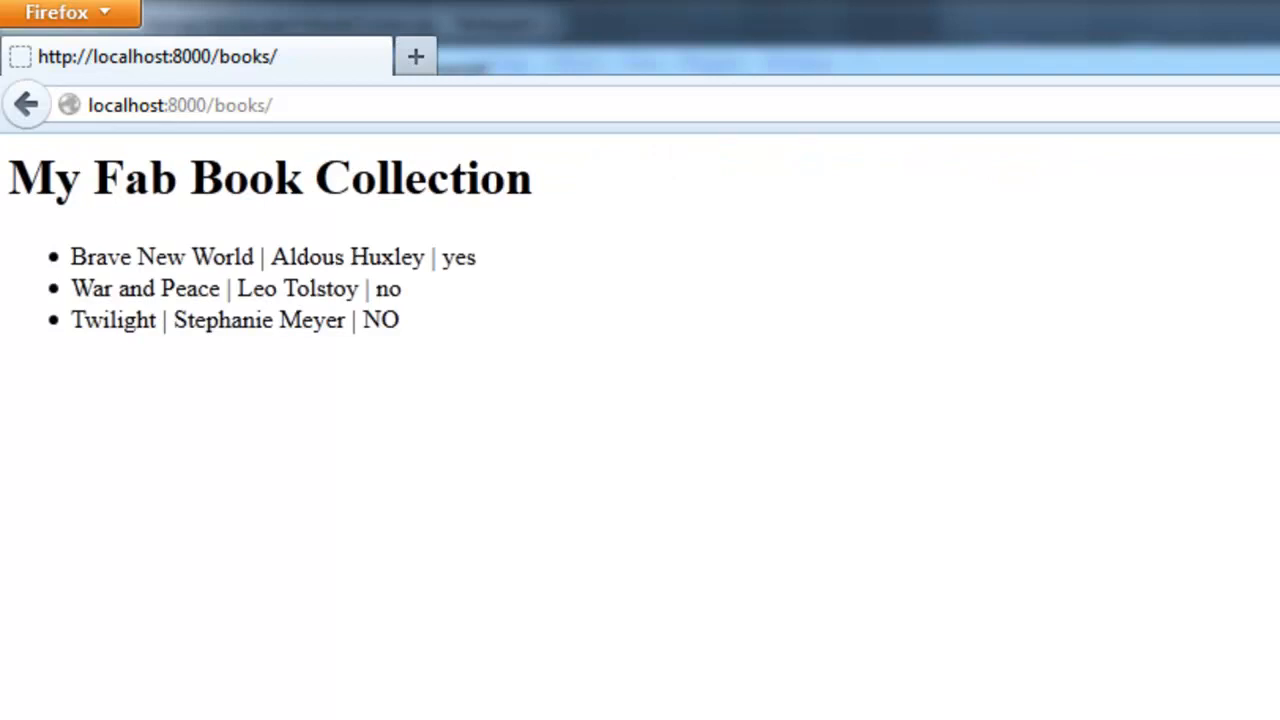